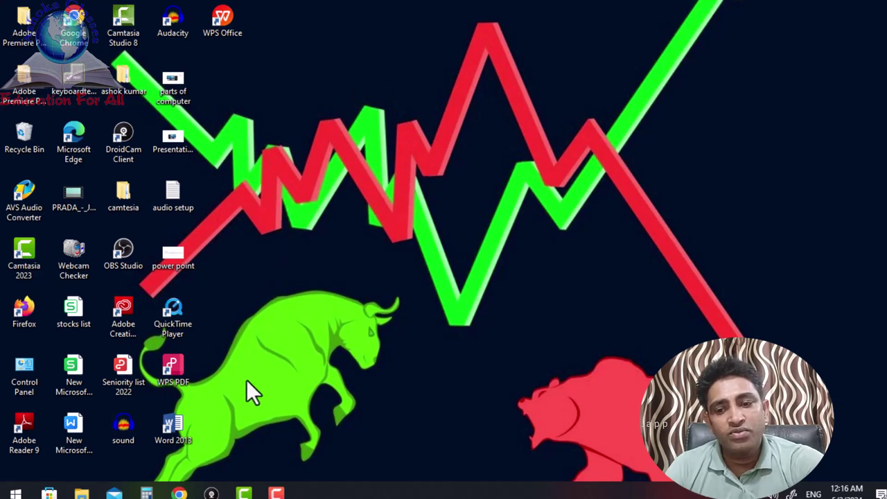
Launch Word 2013 from its desktop shortcut, dismiss the activation notice, and close it.
click(166, 426)
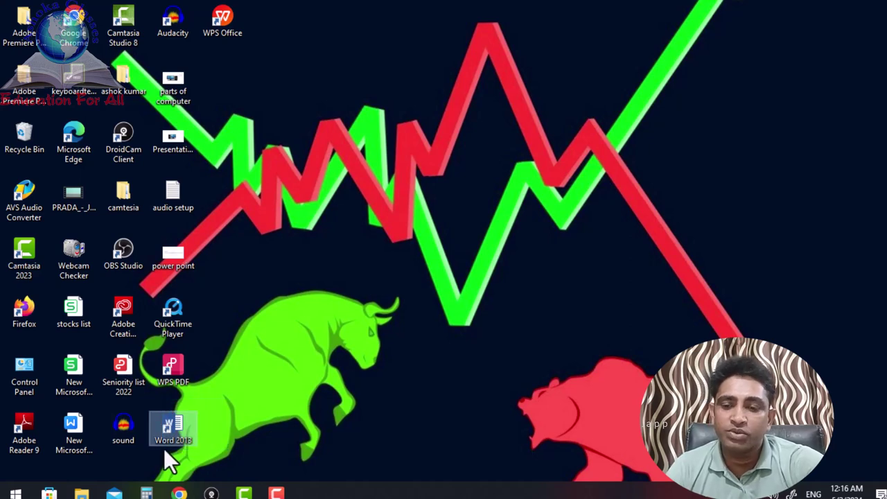
double_click(172, 430)
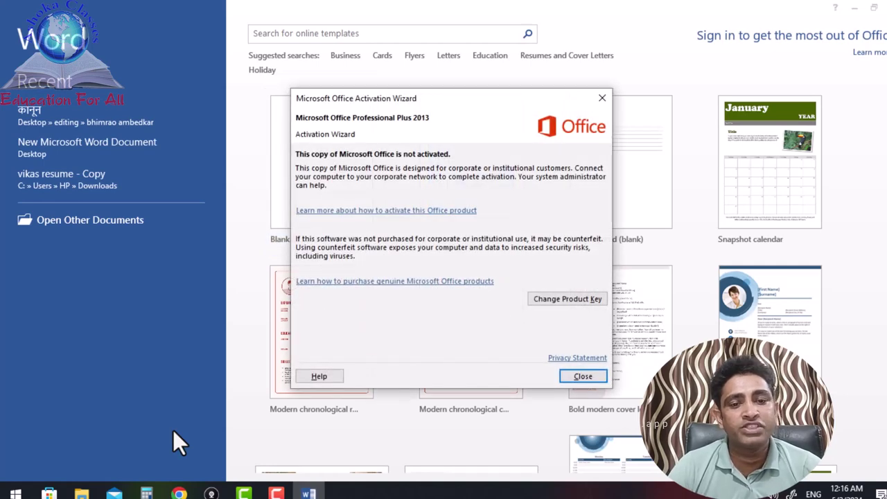
click(580, 380)
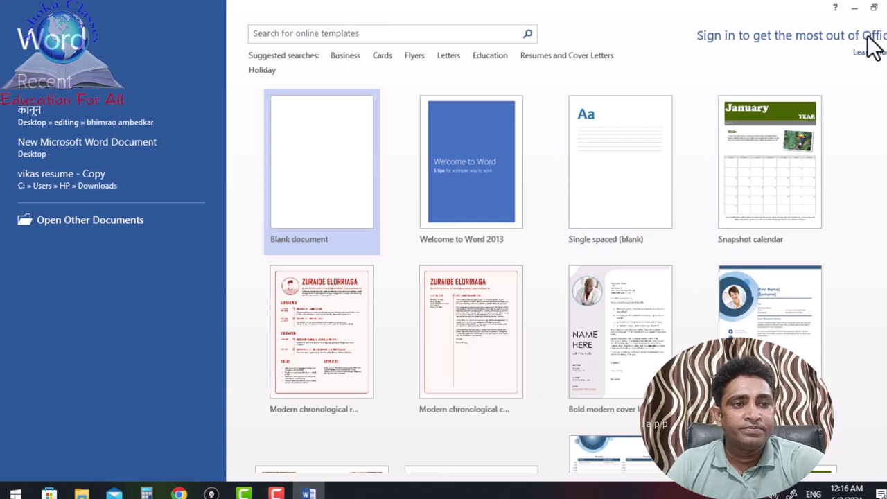
click(886, 6)
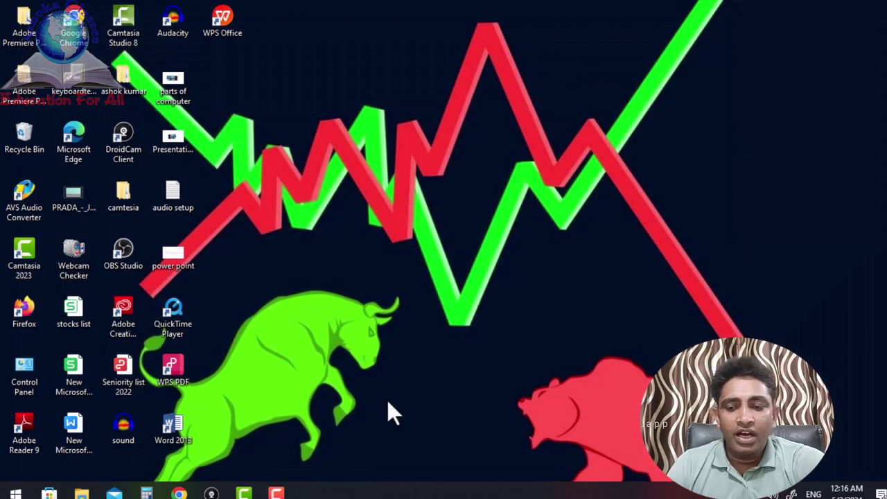
Launch Word from the Run prompt with 'word', dismiss the activation notice, then close it.
click(17, 494)
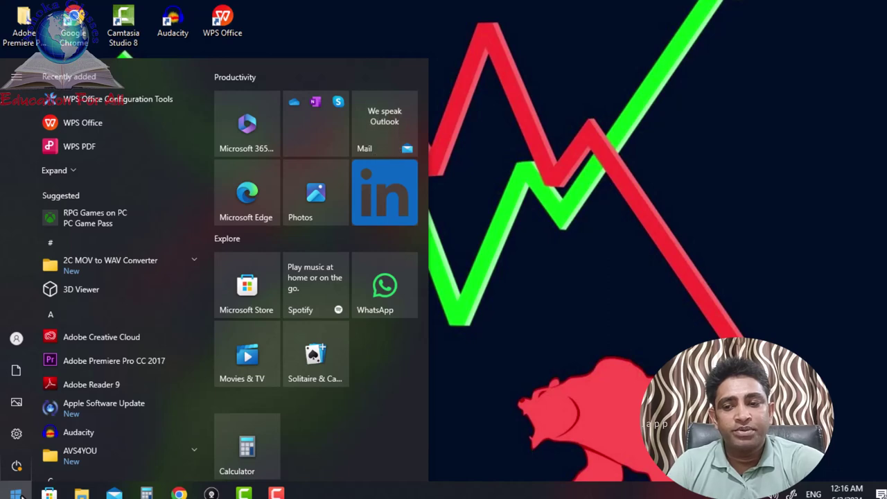
click(17, 493)
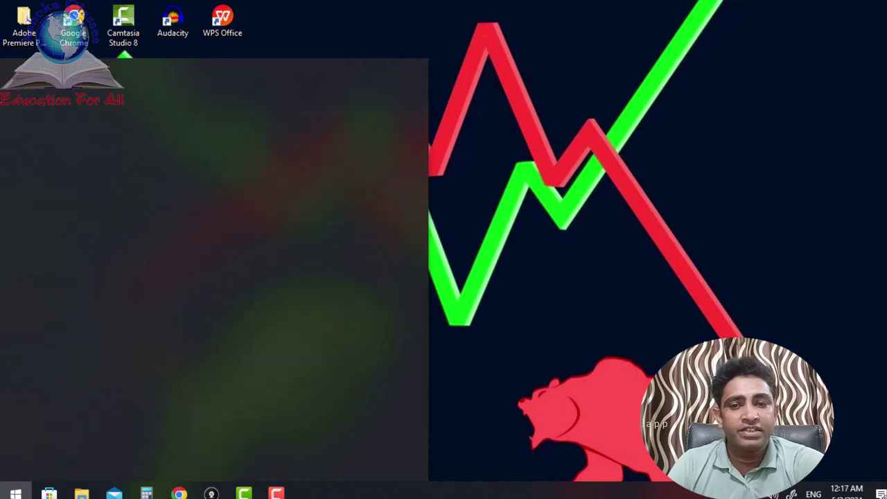
key(super+r)
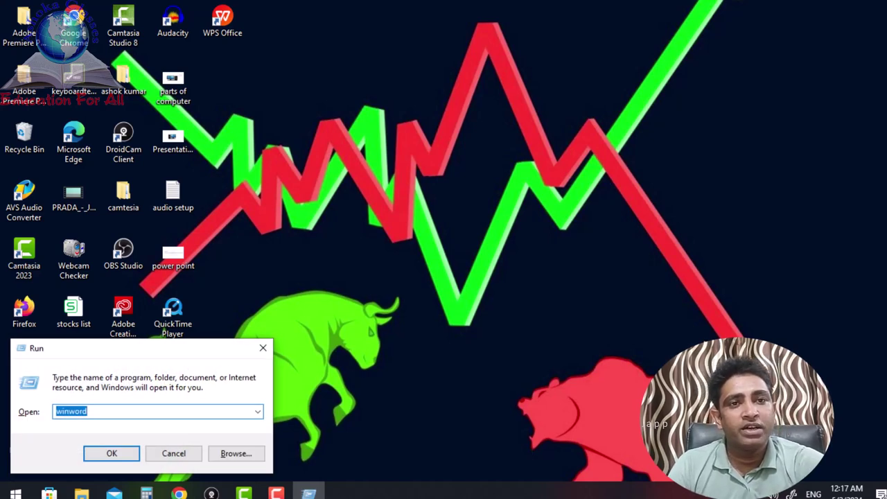
text(wo)
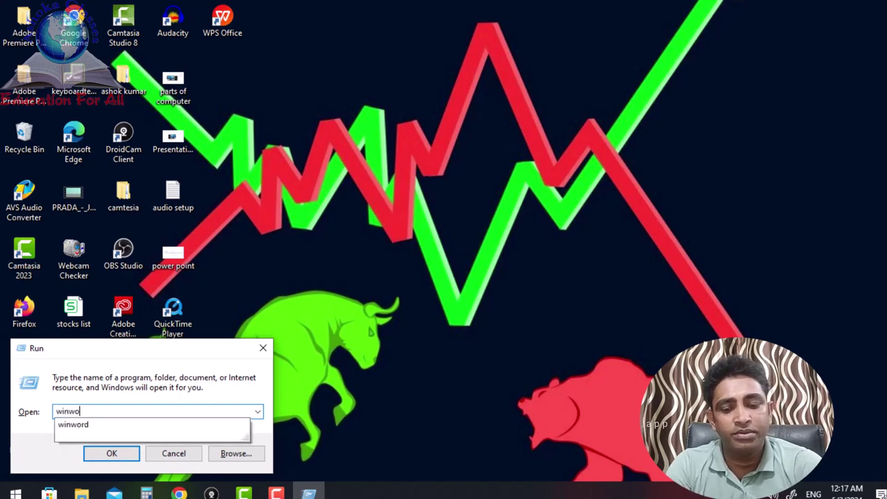
text(rd)
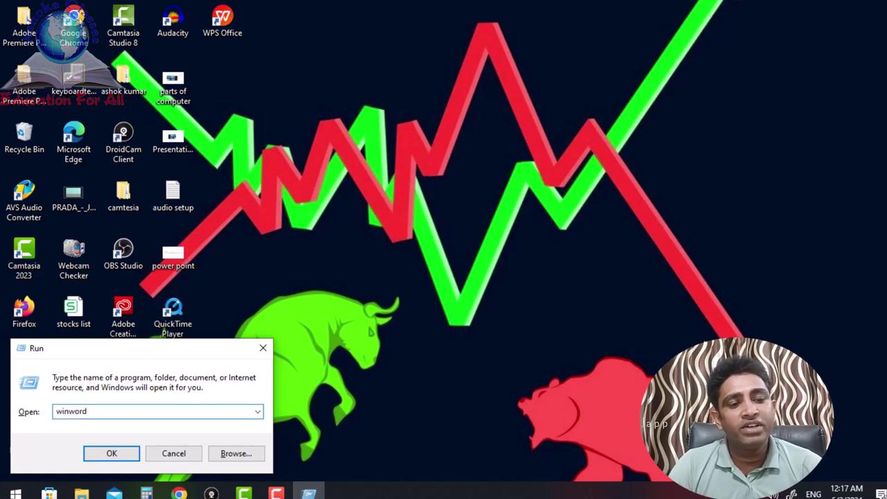
key(Return)
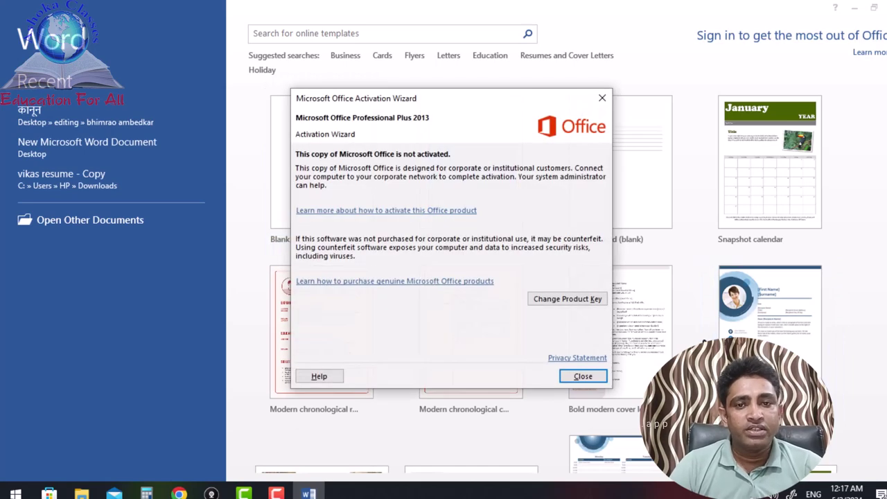
click(583, 378)
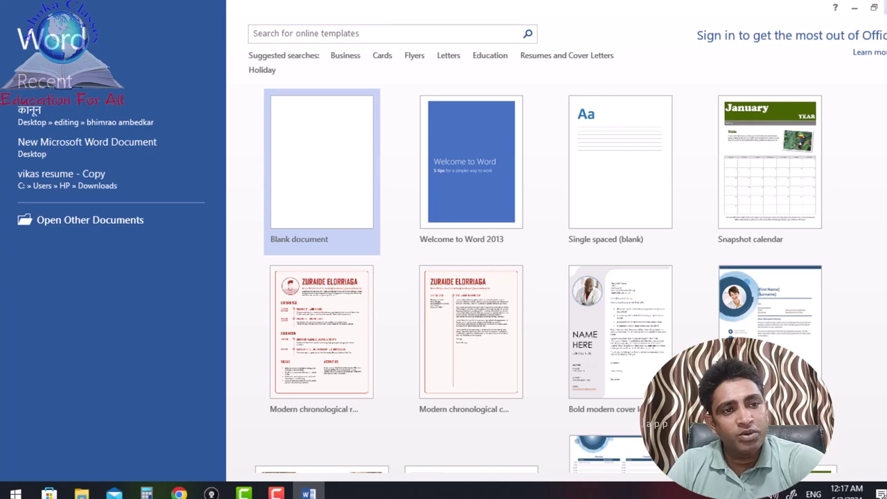
key(alt+F4)
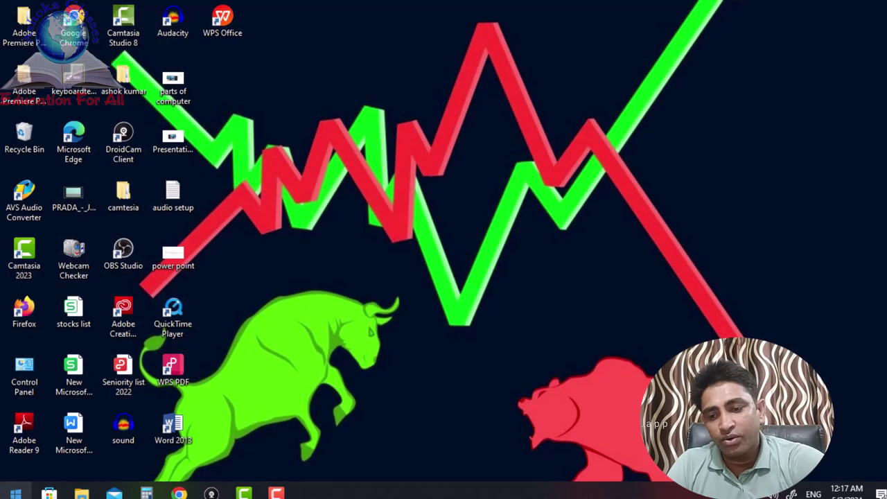
In the Start menu app list, scroll down to M and expand the Microsoft Office 2013 group.
click(15, 492)
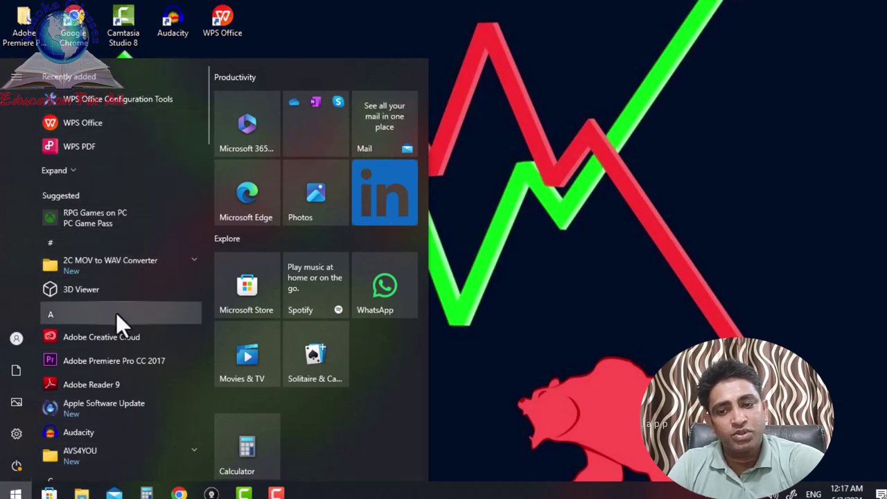
scroll(116, 328, down, 1)
scroll(117, 328, down, 1)
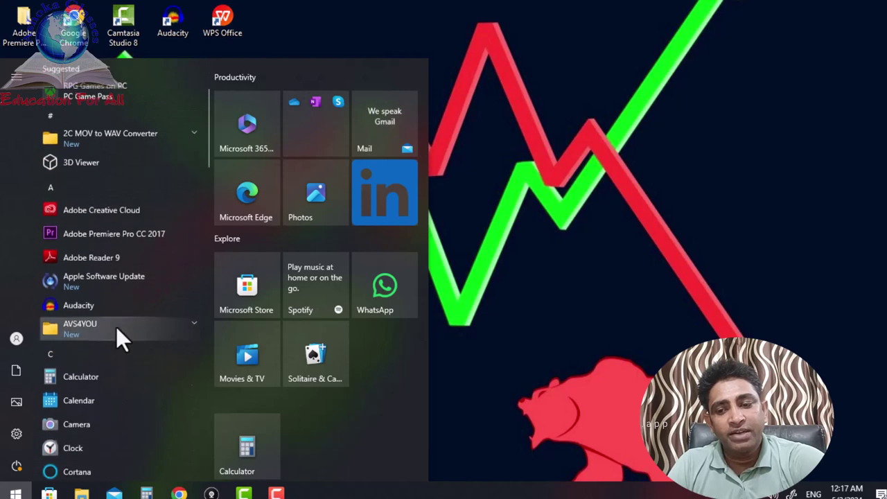
scroll(116, 328, down, 2)
scroll(116, 329, down, 2)
scroll(116, 328, down, 2)
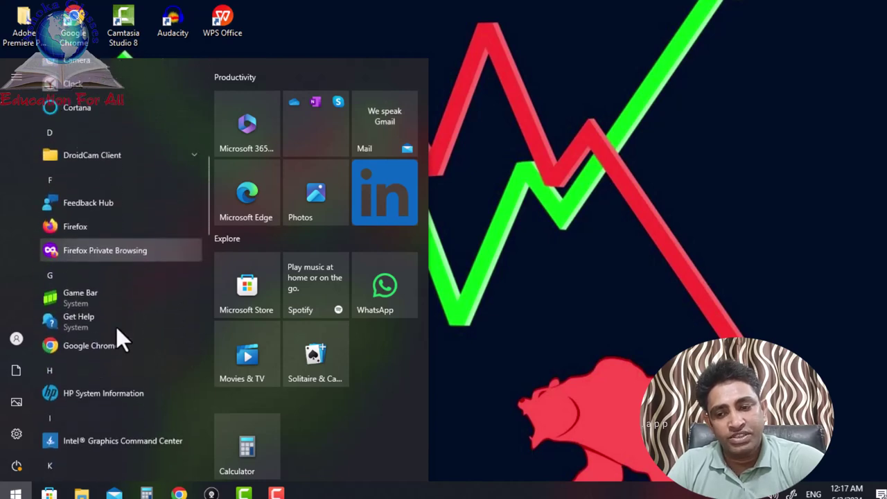
scroll(117, 328, down, 1)
scroll(116, 328, down, 2)
scroll(116, 327, down, 2)
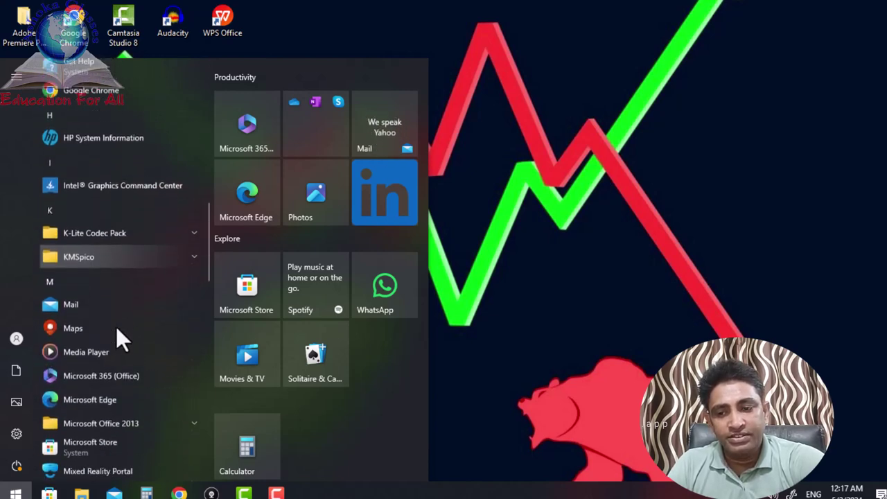
scroll(116, 327, down, 2)
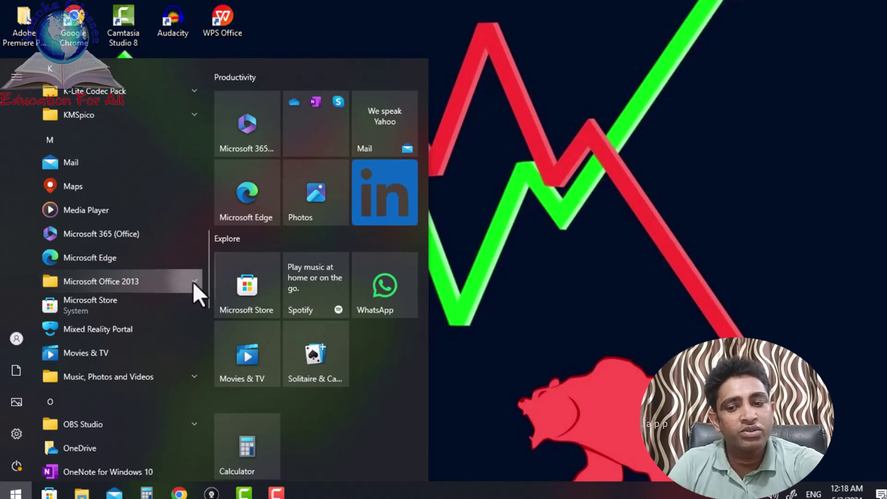
click(193, 282)
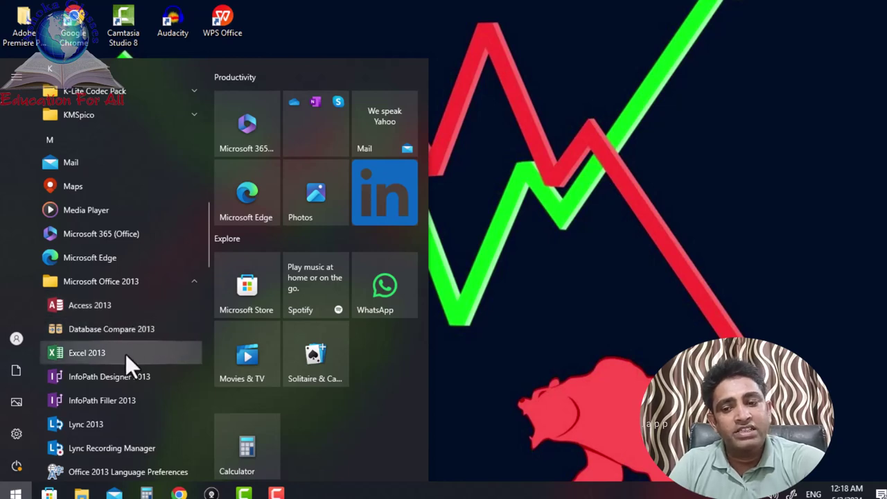
Scroll through the Microsoft Office 2013 apps from Access 2013 down to Word 2013.
scroll(125, 380, down, 1)
scroll(126, 380, down, 1)
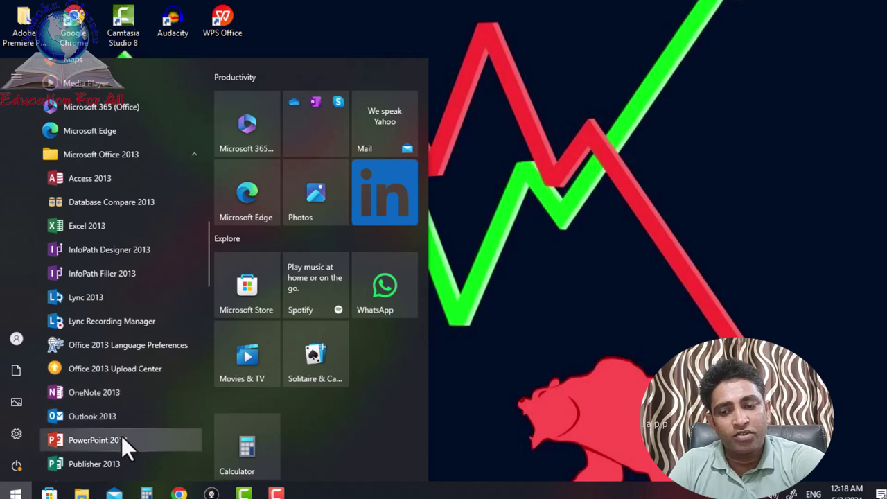
scroll(121, 436, down, 1)
scroll(121, 435, down, 1)
scroll(129, 388, down, 1)
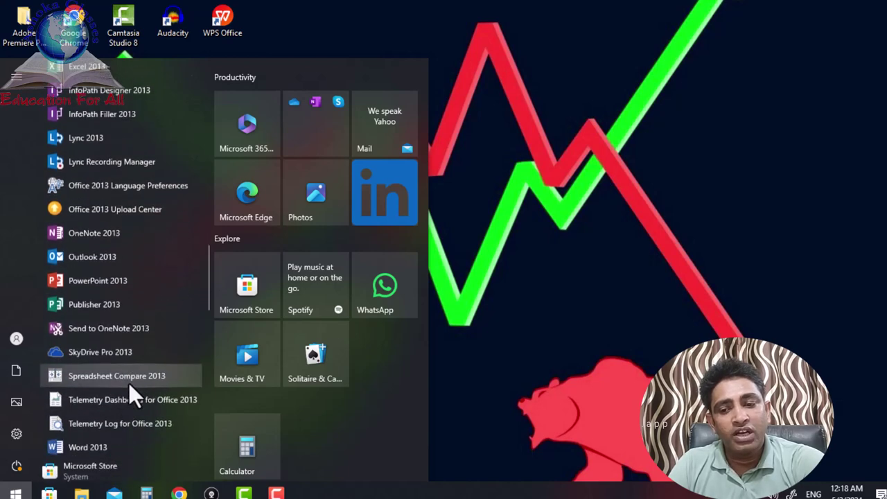
scroll(129, 399, down, 1)
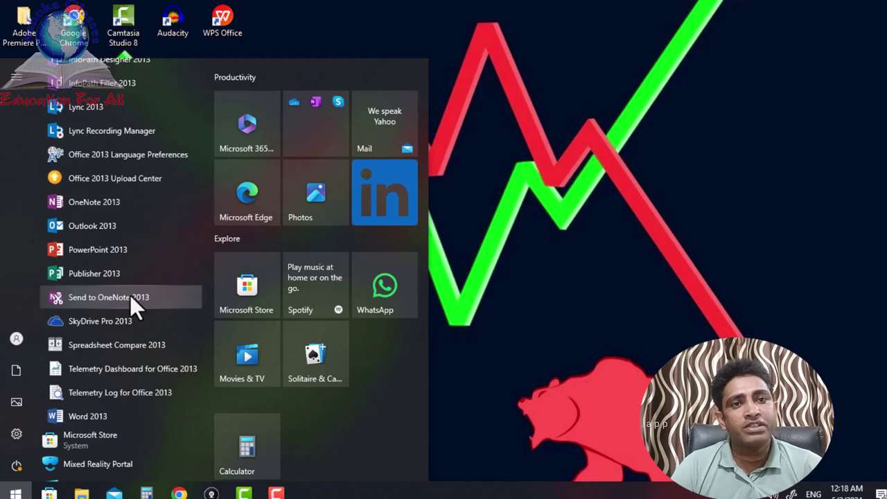
Launch Word 2013 from the Start menu, open a blank Document1, then close Word with Alt+F4.
click(115, 419)
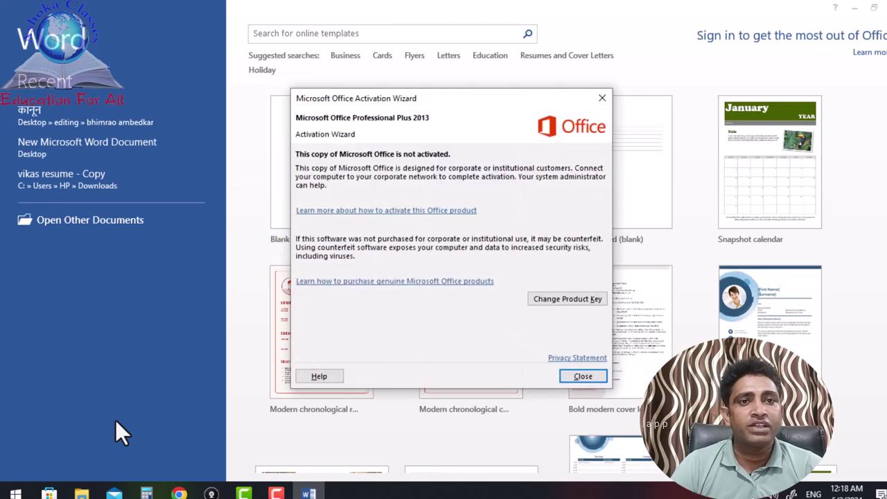
click(583, 377)
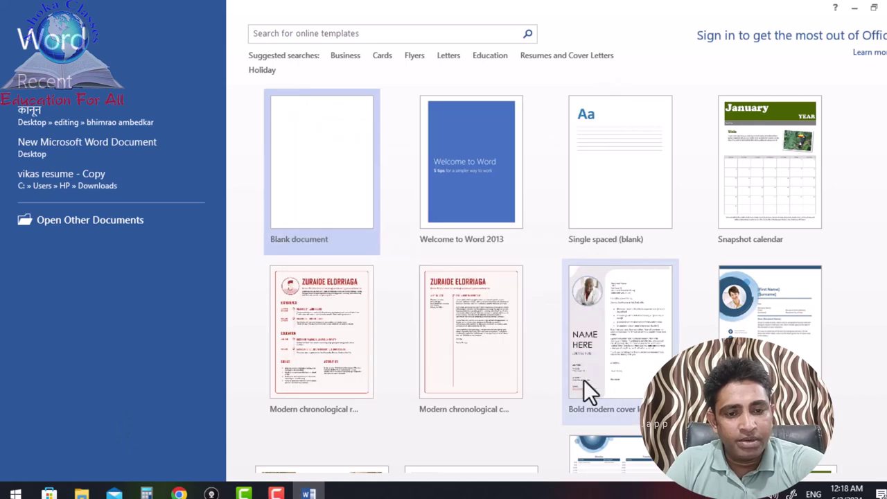
click(344, 162)
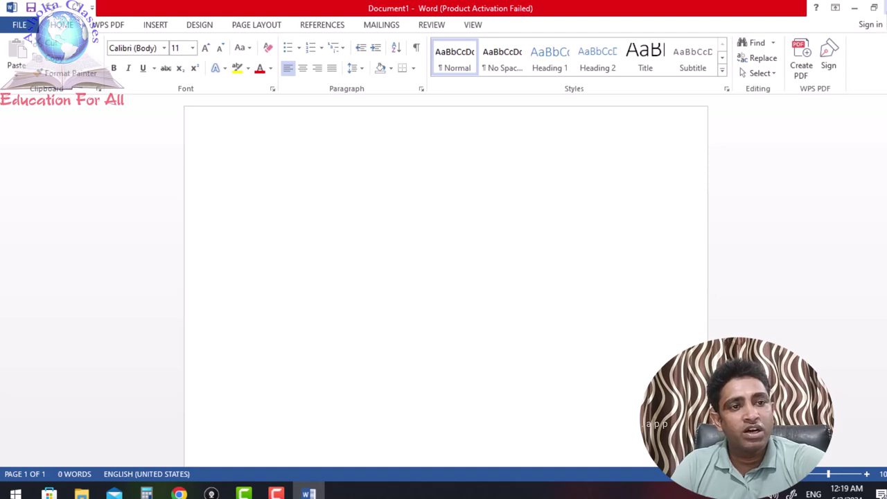
key(alt+F4)
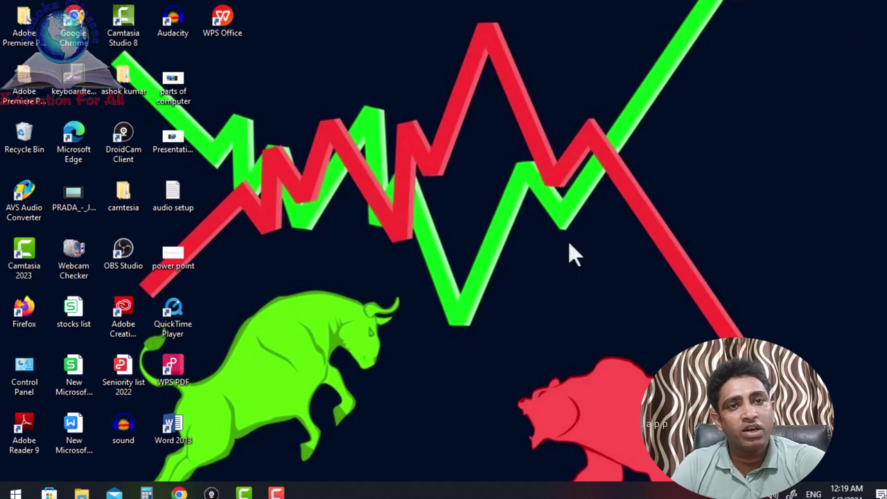
Launch Word 2013, dismiss the activation notice, and open a blank document.
double_click(174, 428)
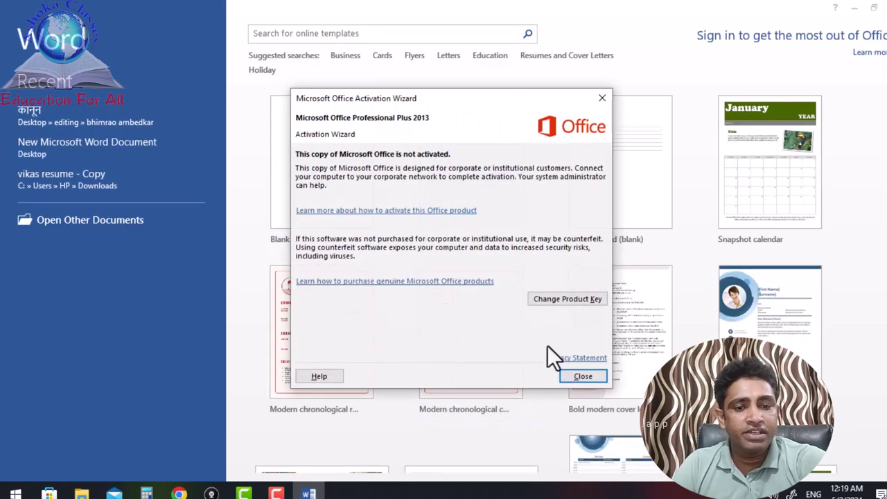
click(588, 377)
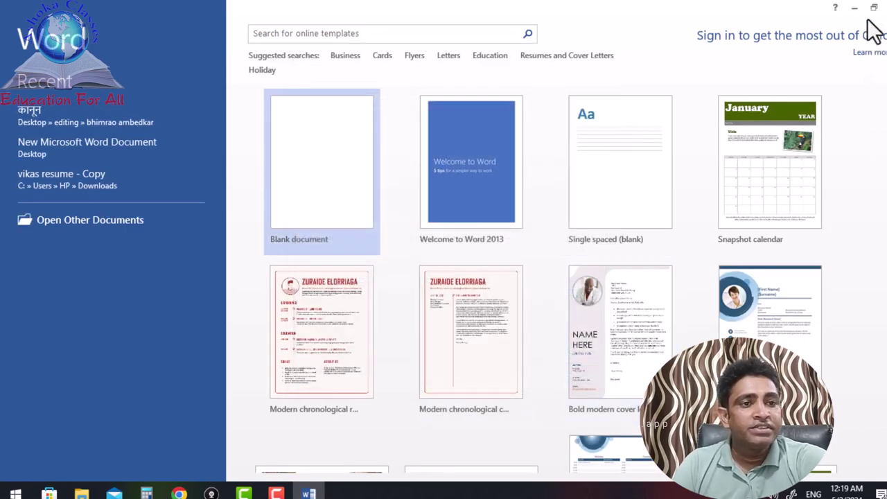
click(328, 152)
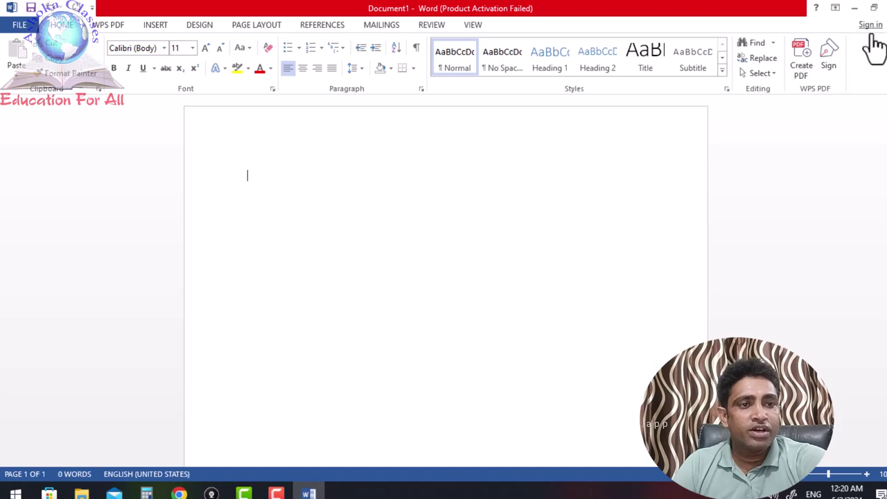
Restore the Word window down, move it higher, then maximize it to fill the screen.
click(874, 8)
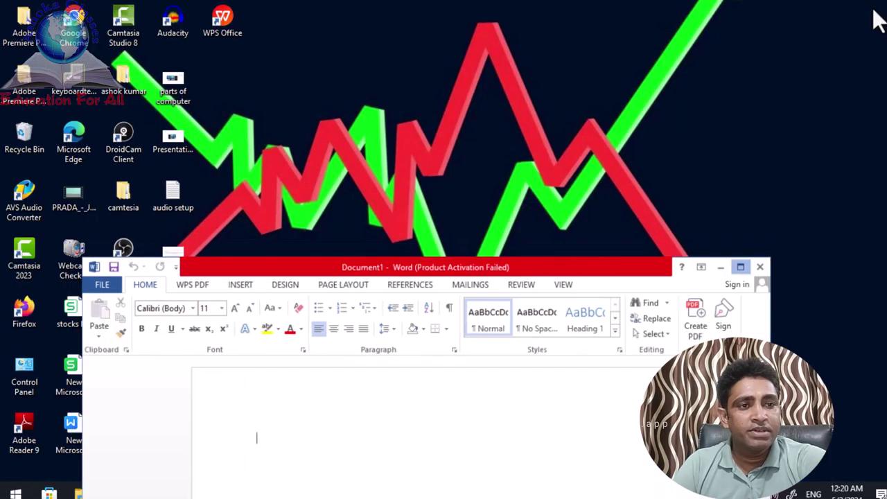
drag(615, 274, 617, 115)
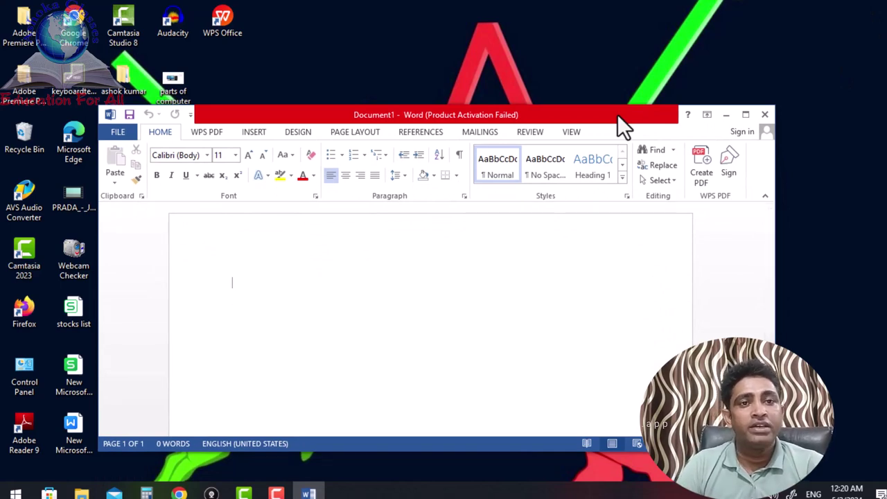
click(745, 115)
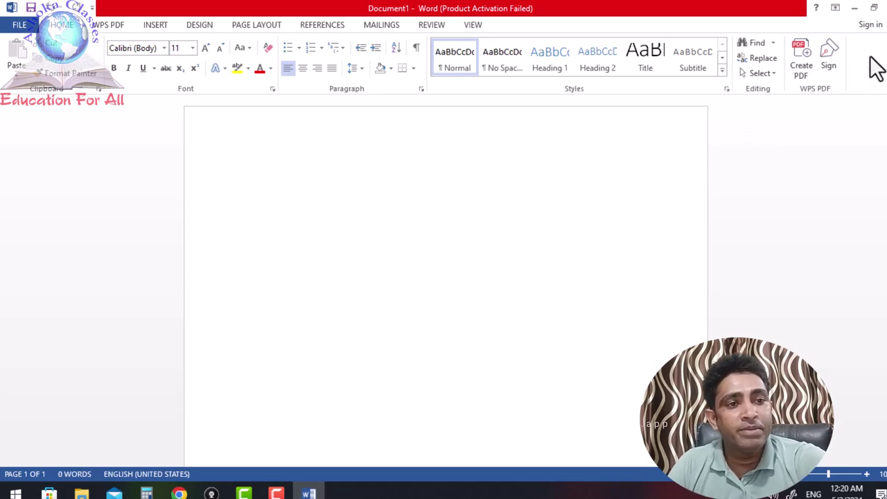
Minimize Word to show the desktop, then restore the blank document from the taskbar.
click(859, 12)
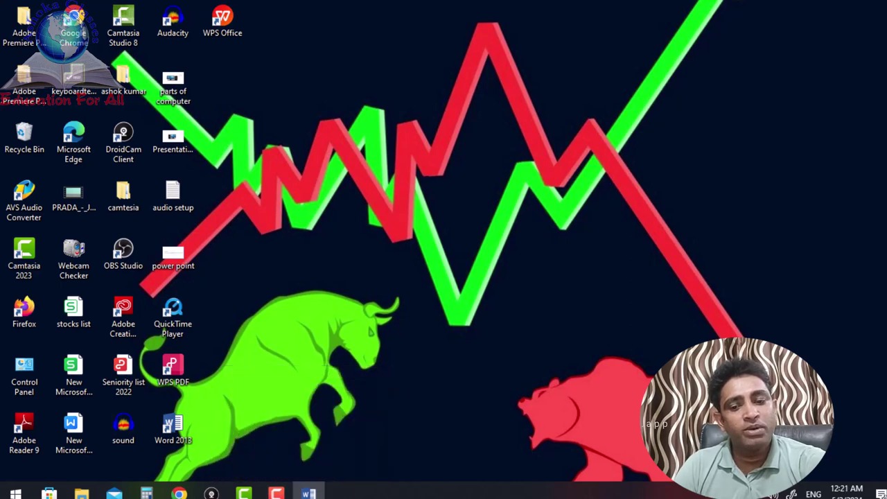
click(308, 493)
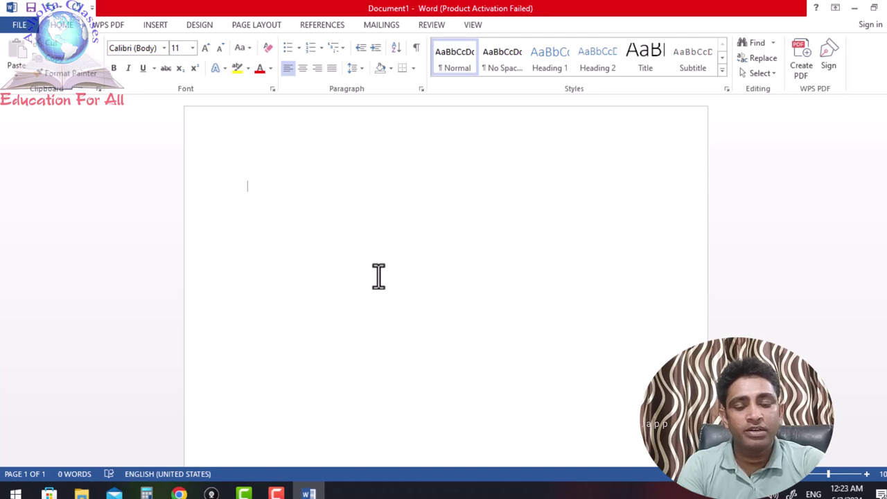
Generate five sample paragraphs (239 words) with the =rand() formula.
text(=)
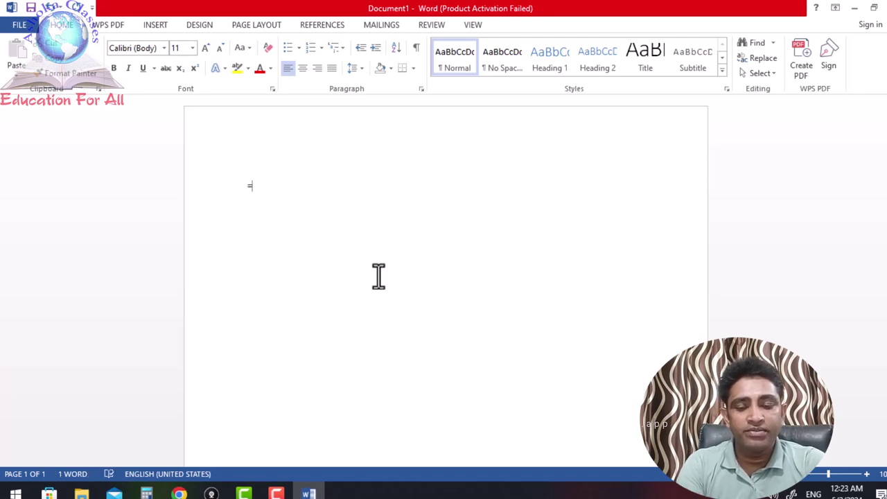
text(rand\)
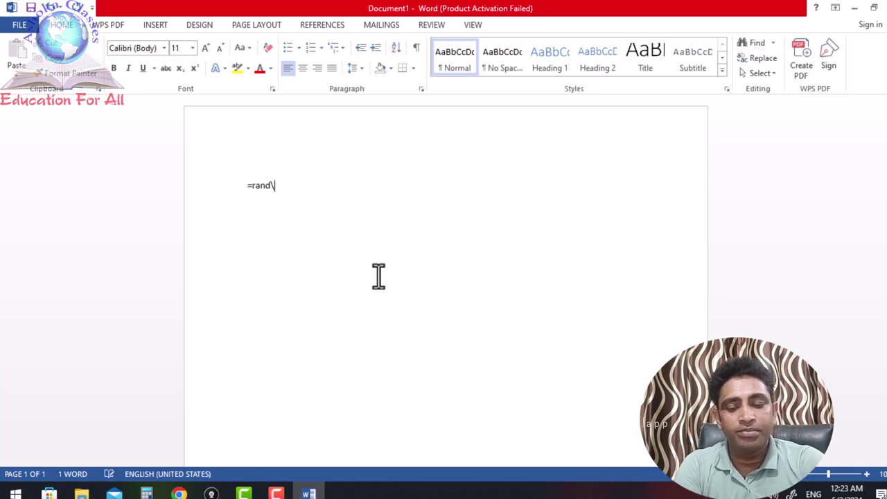
key(BackSpace)
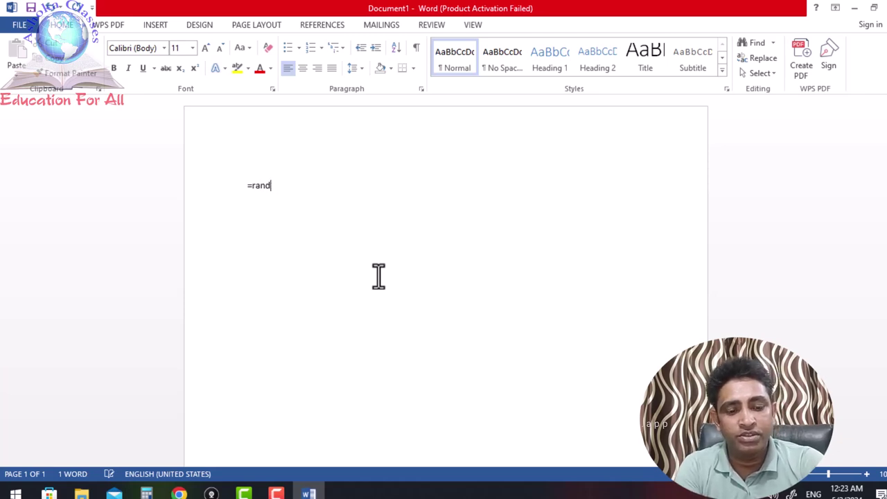
text(()
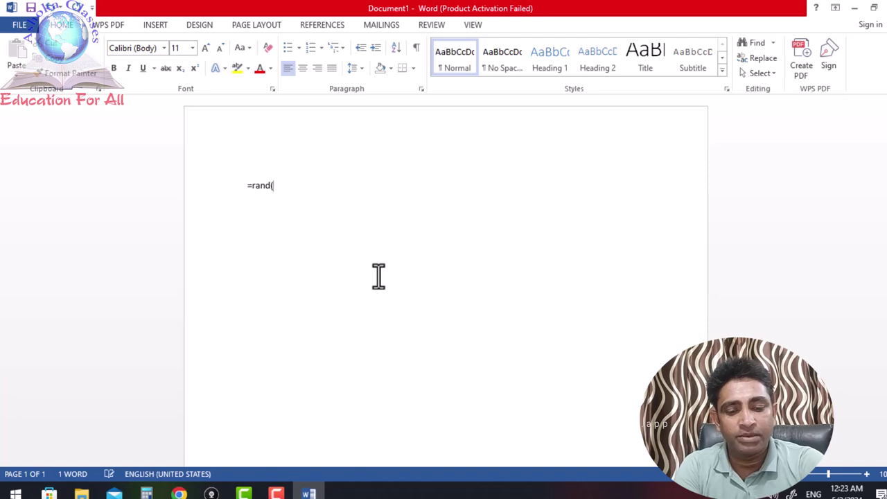
text())
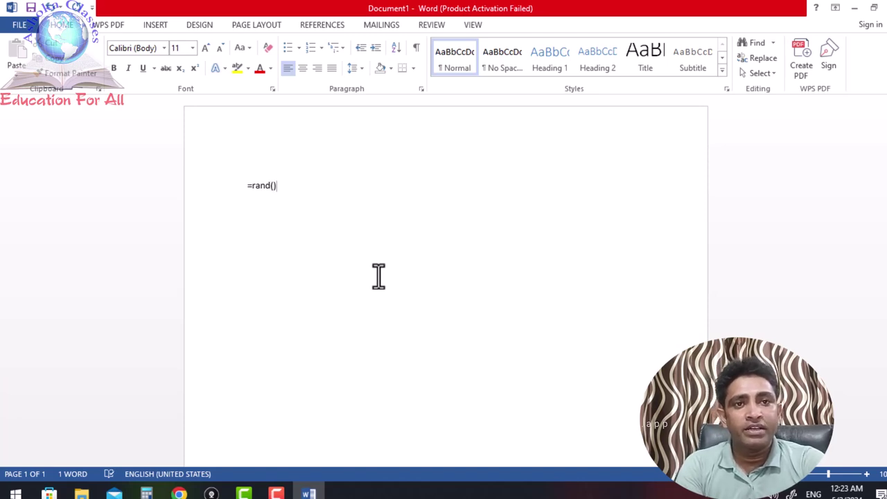
key(Return)
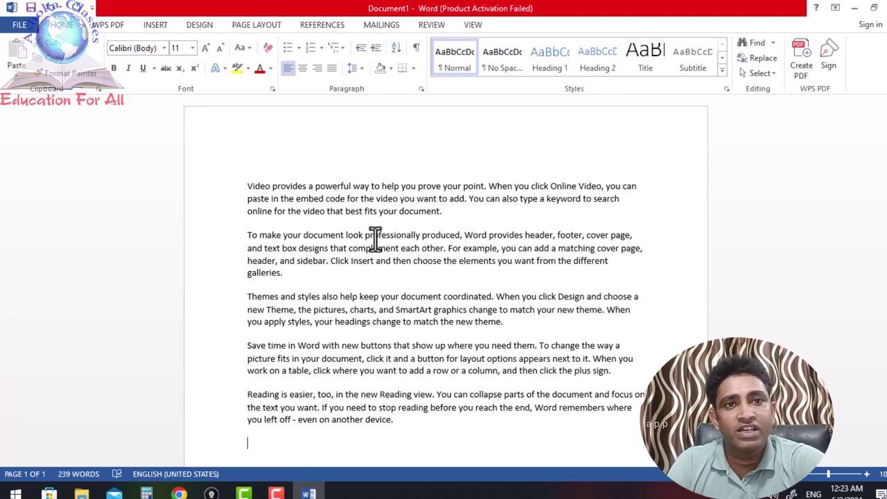
Open the Save As page from the FILE backstage view.
click(19, 28)
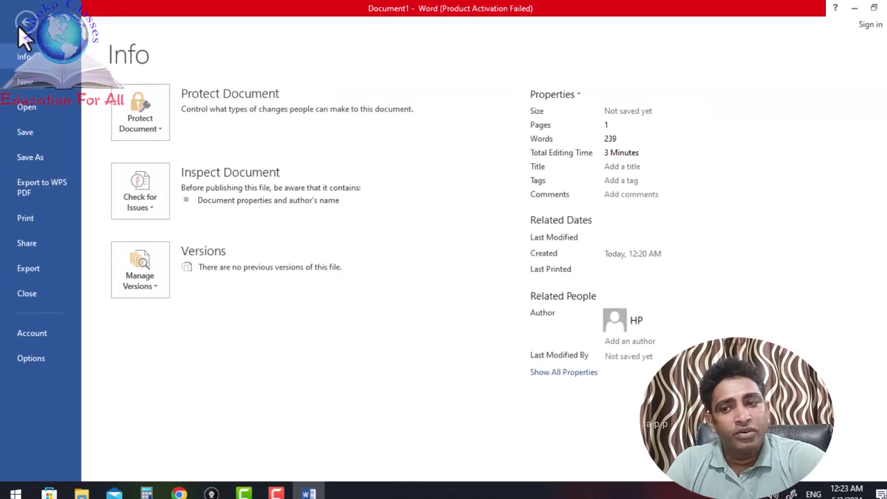
click(28, 135)
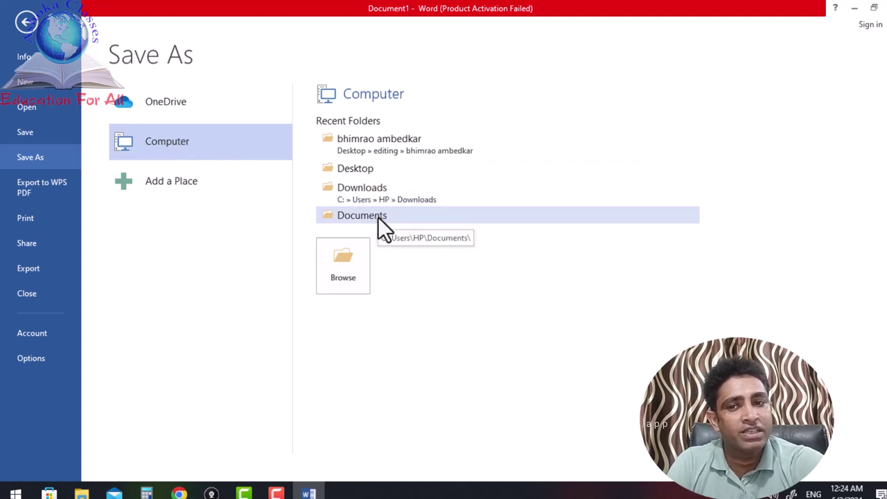
Browse to This PC, open New Volume (E:) as the save location, and select the file name.
click(337, 260)
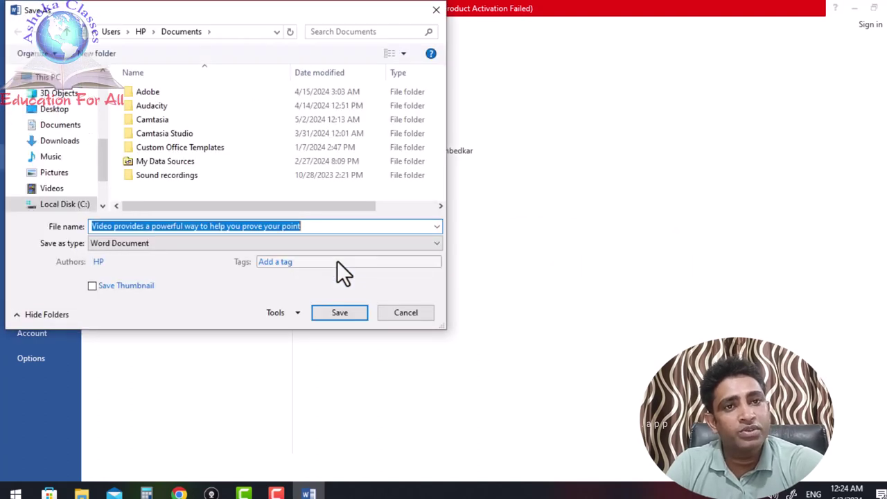
click(49, 81)
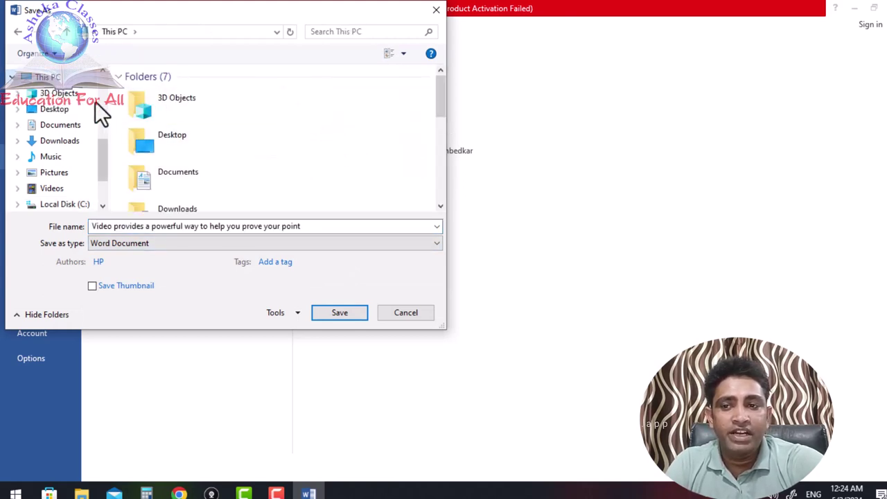
scroll(273, 124, down, 4)
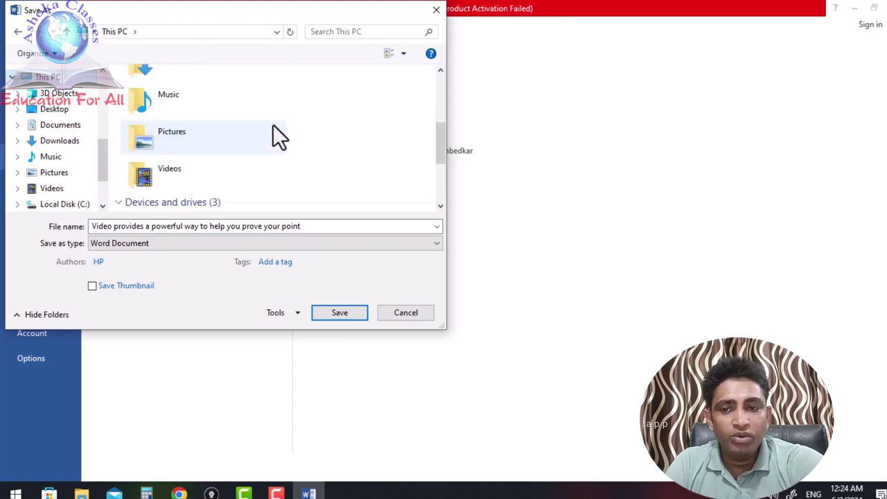
scroll(281, 127, down, 3)
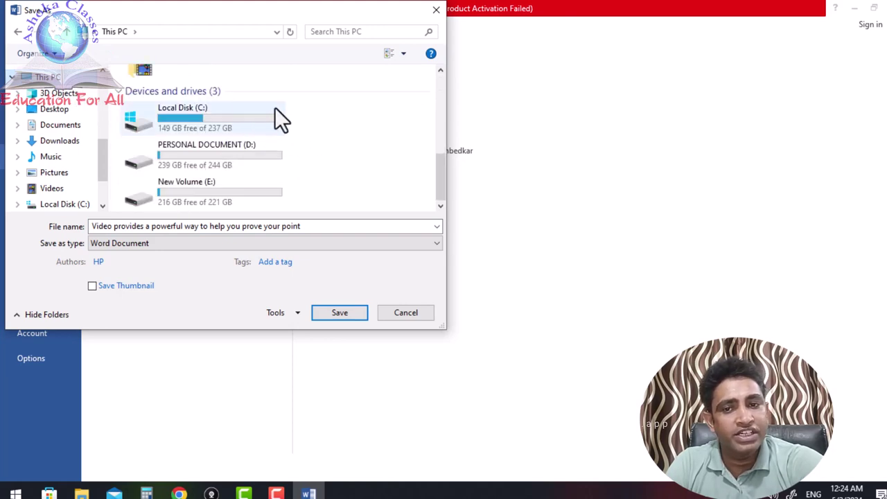
mouse_move(201, 119)
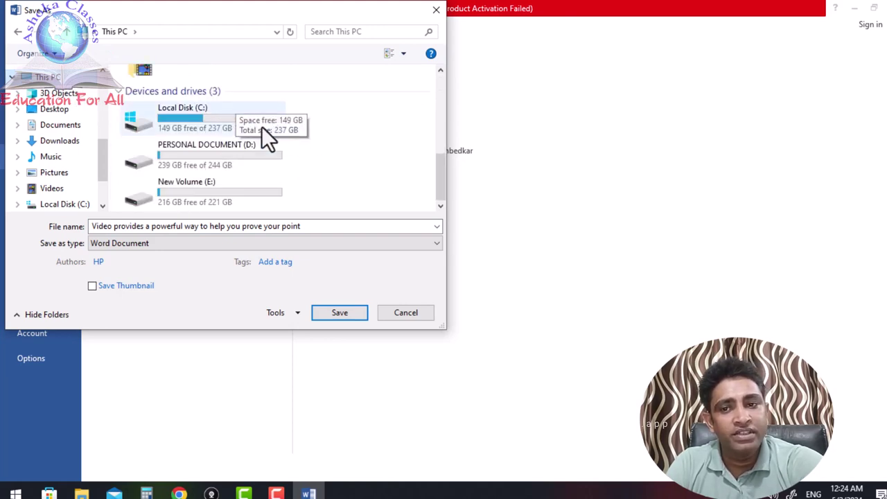
double_click(253, 188)
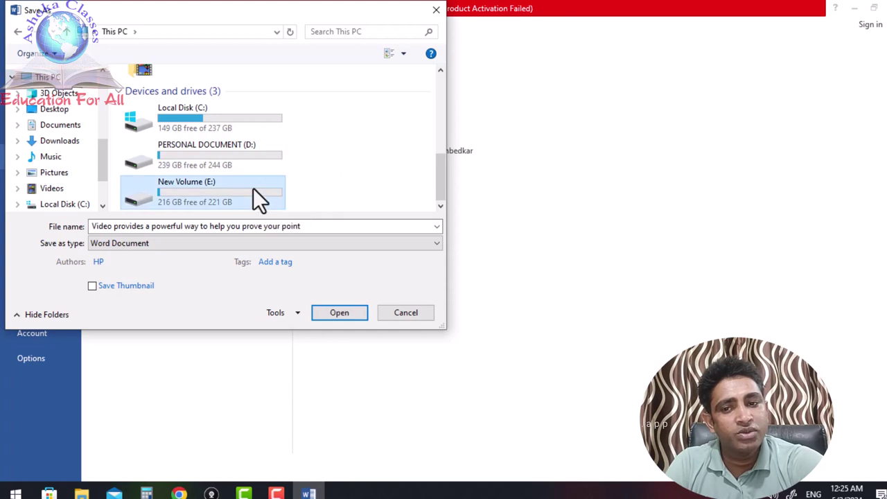
click(340, 228)
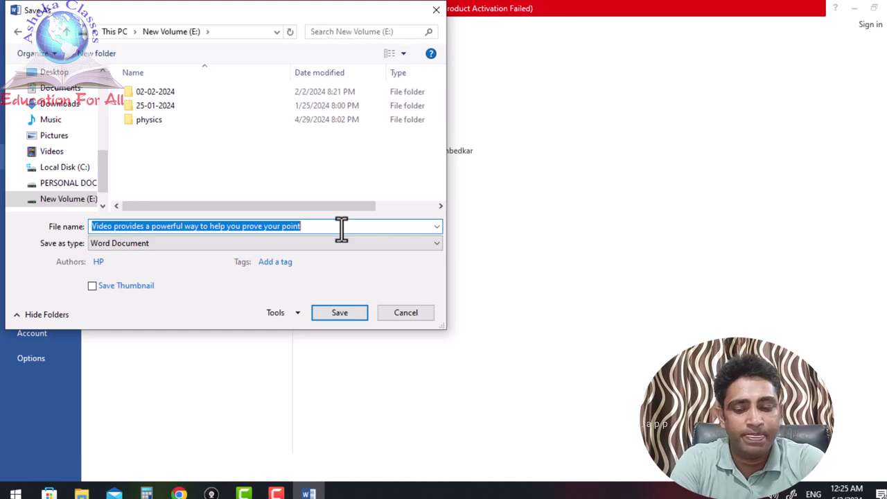
Save the document as 'first document' on New Volume (E:), then minimize Word.
text(fir)
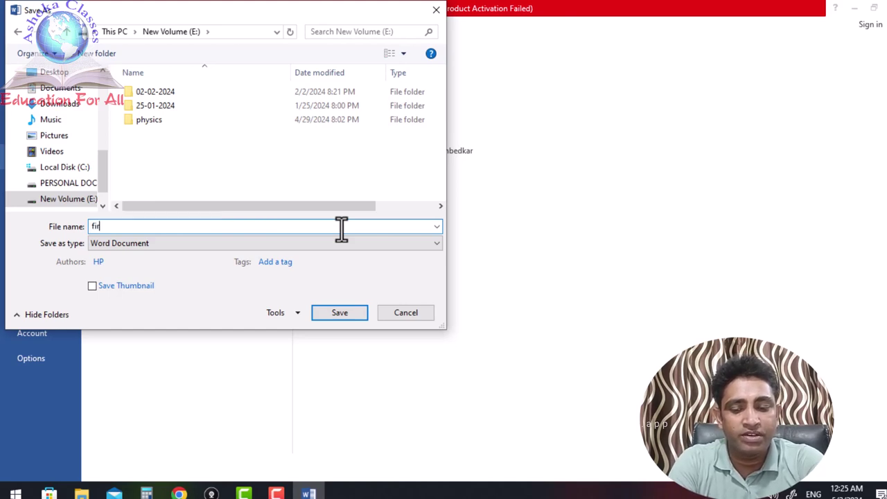
text(st do)
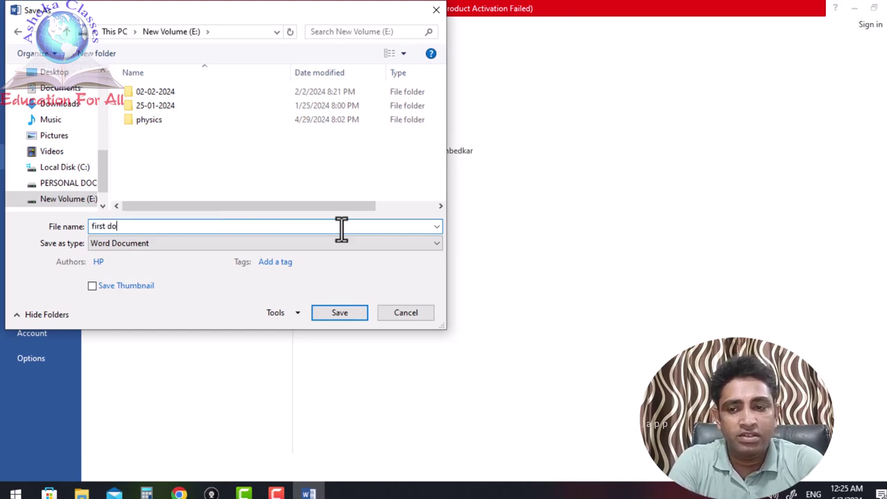
text(cume)
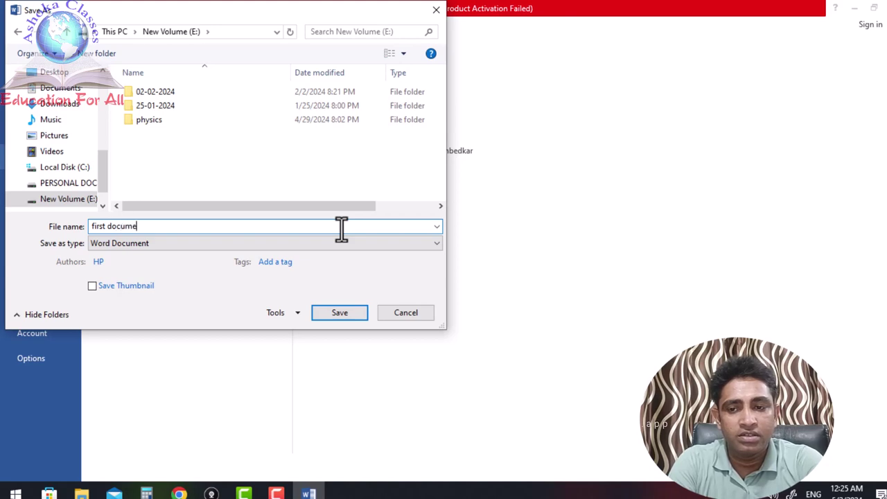
text(nt)
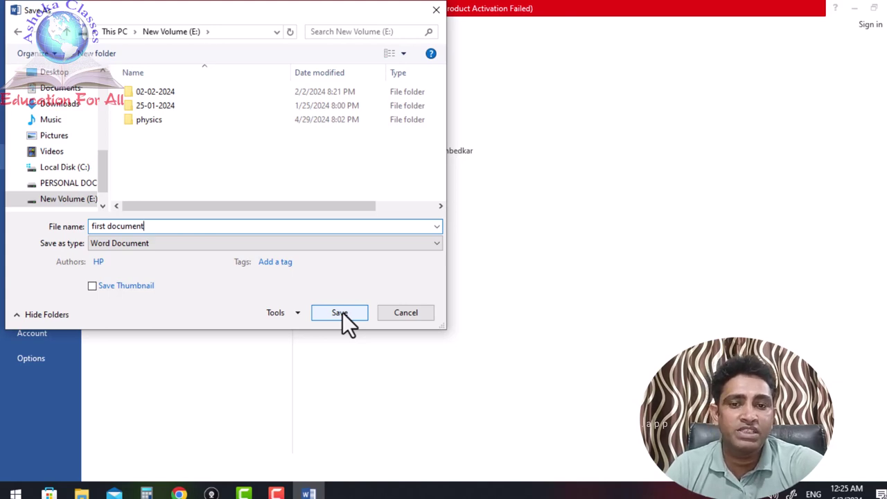
click(340, 313)
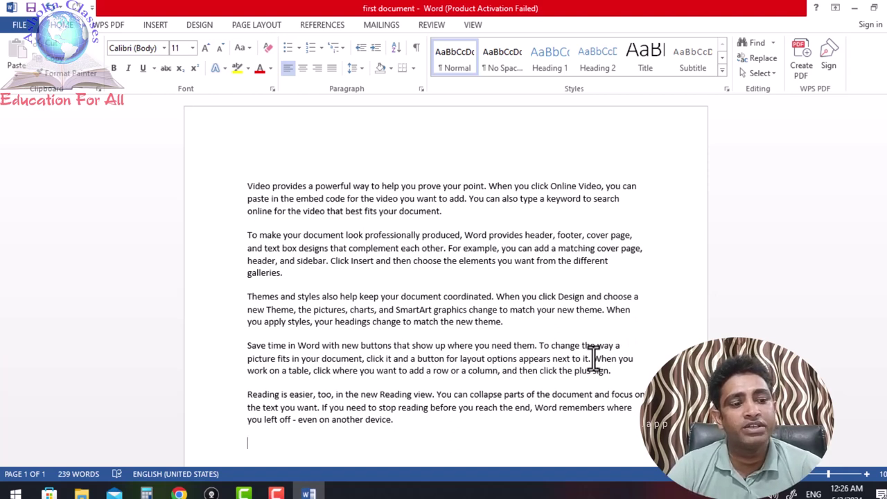
click(854, 8)
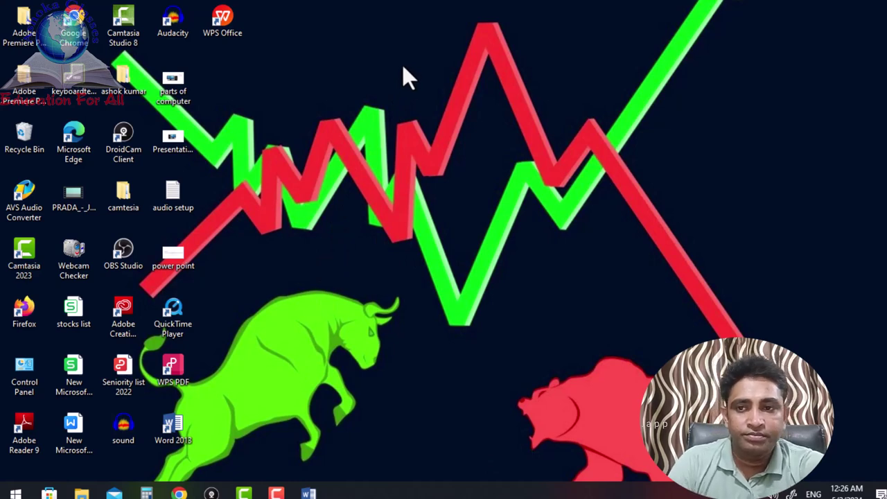
Confirm 'first document' exists on New Volume (E:) in File Explorer, close Explorer, and restore Word.
key(super+e)
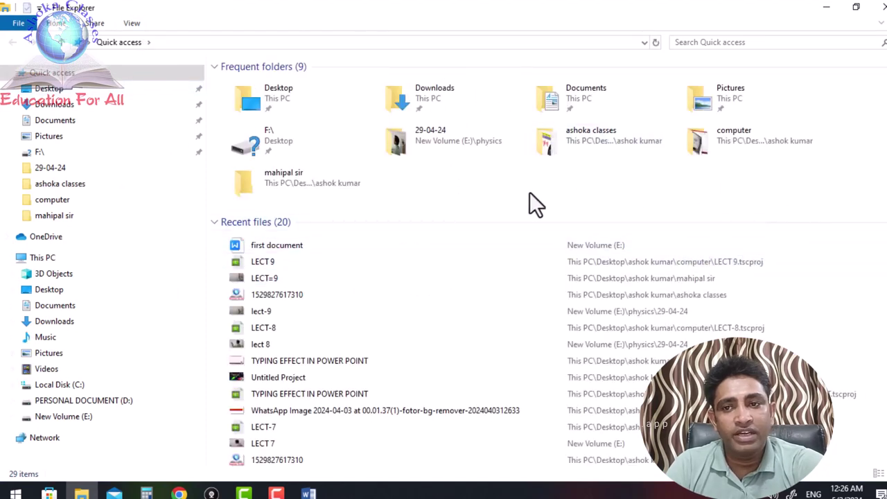
click(61, 257)
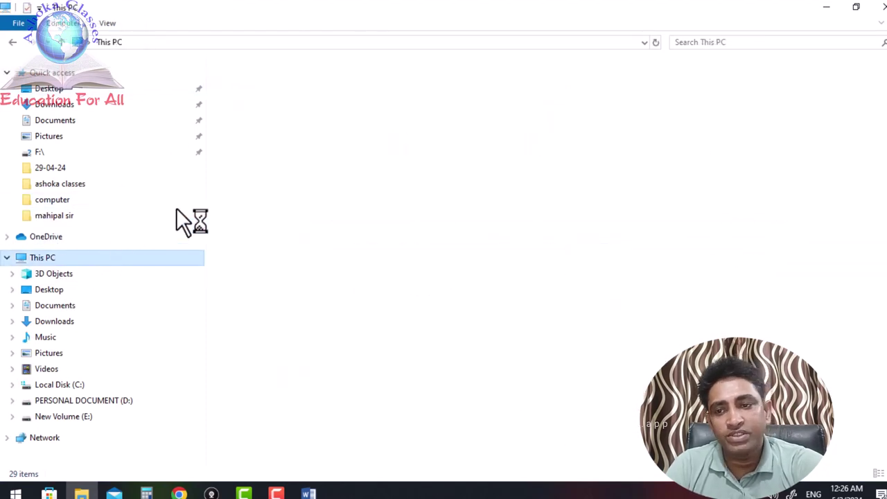
double_click(633, 189)
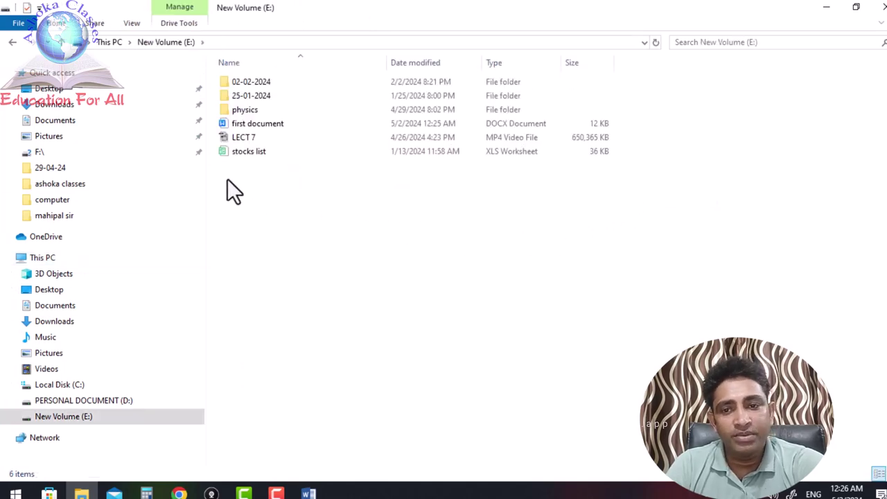
click(288, 125)
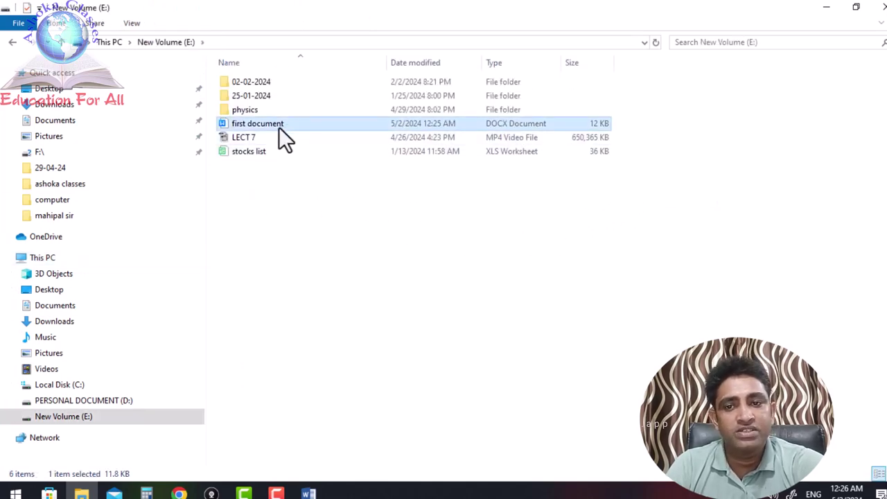
drag(291, 128, 370, 272)
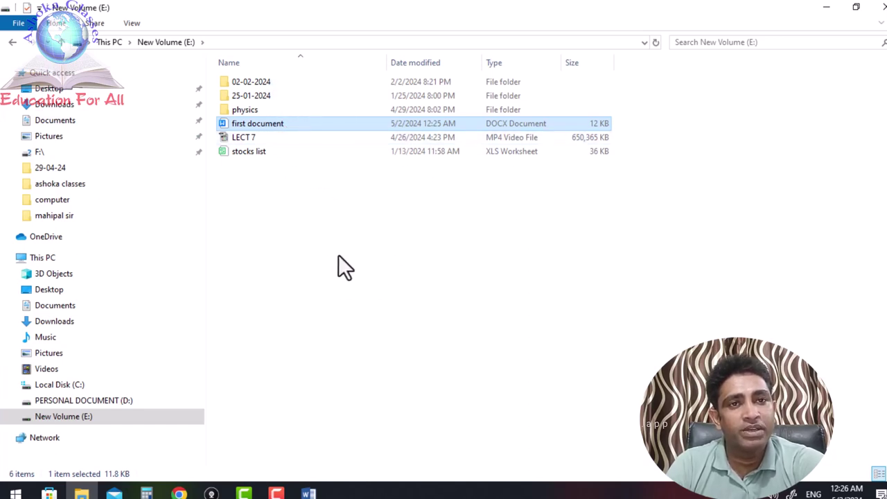
click(881, 10)
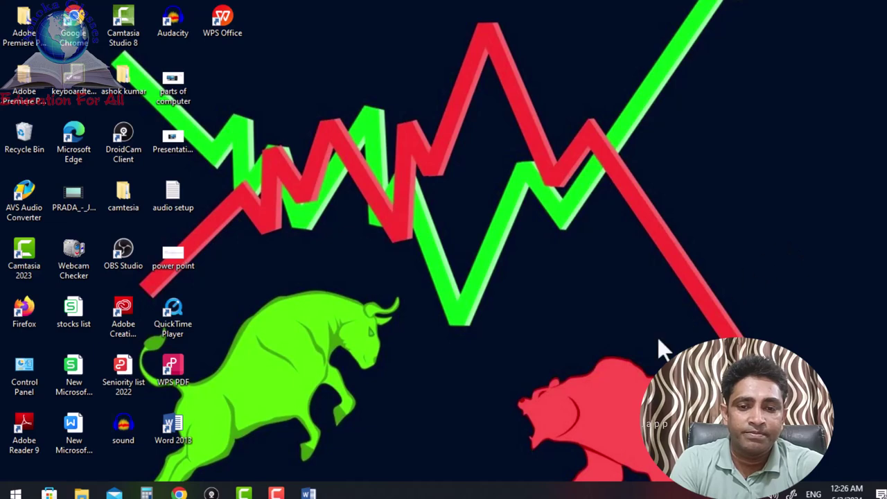
click(308, 493)
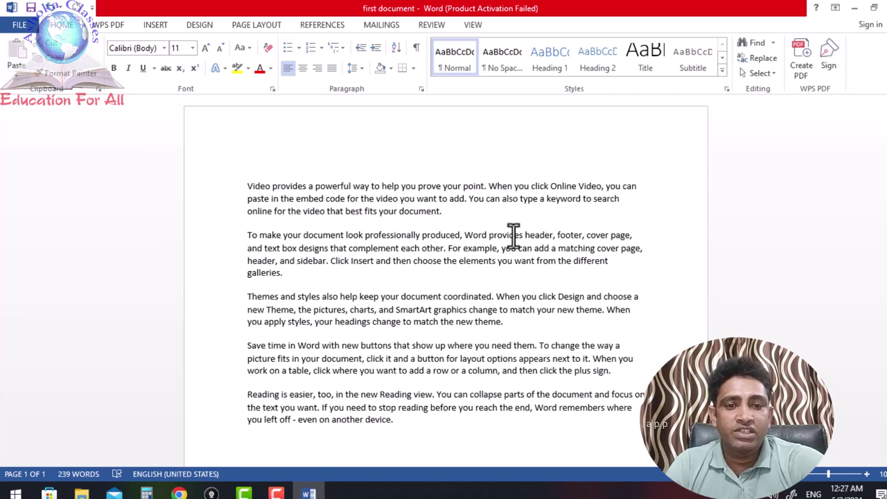
Cut 'You can also type a keyword to search' from paragraph one, then place cursor after the last paragraph.
click(482, 218)
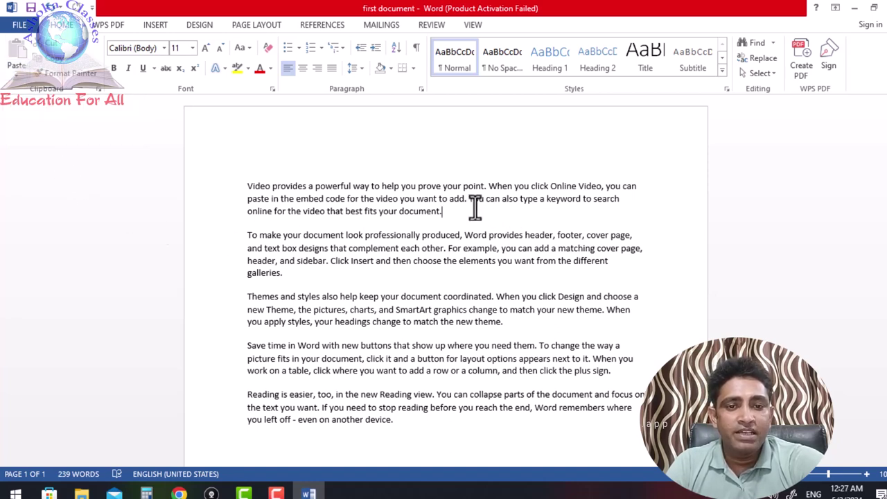
drag(470, 199, 622, 201)
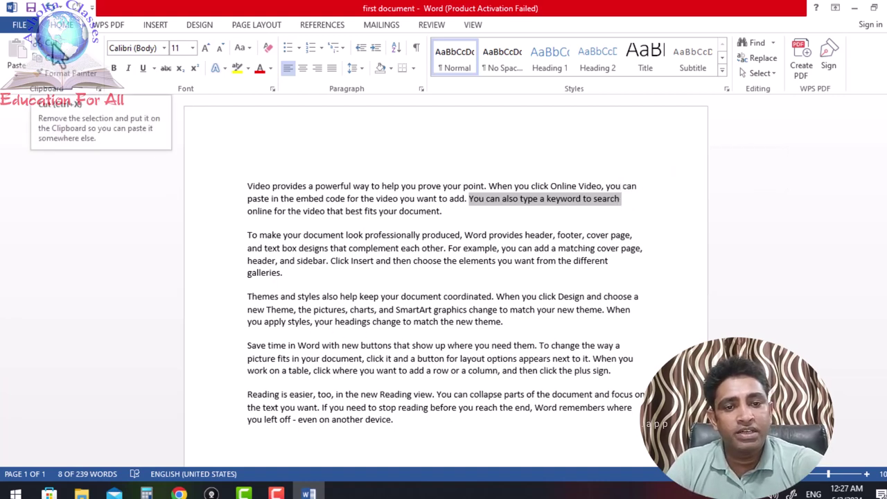
click(53, 44)
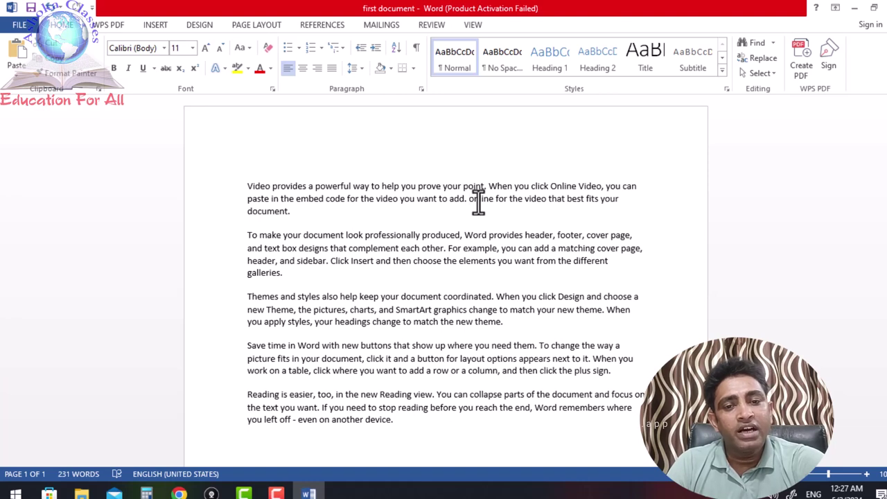
scroll(478, 201, down, 1)
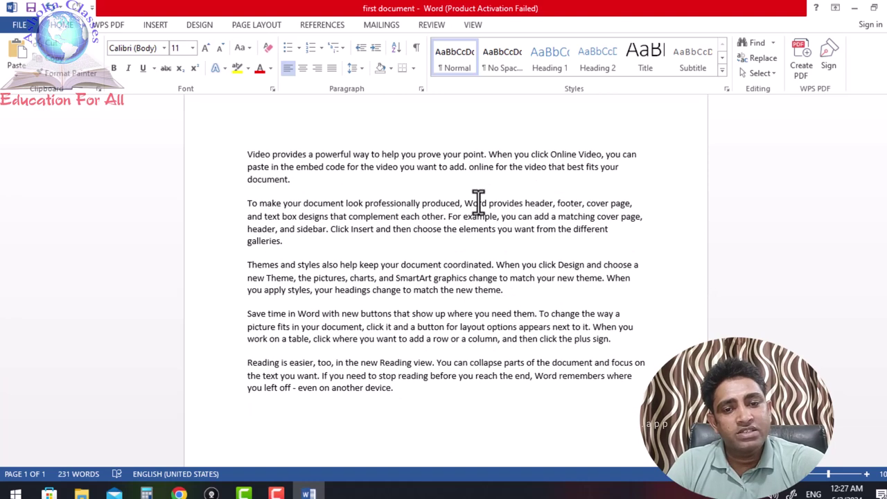
click(407, 397)
Paste 'You can also type a keyword to search' a few blank lines below the last paragraph.
key(Return)
key(Return)
key(Return)
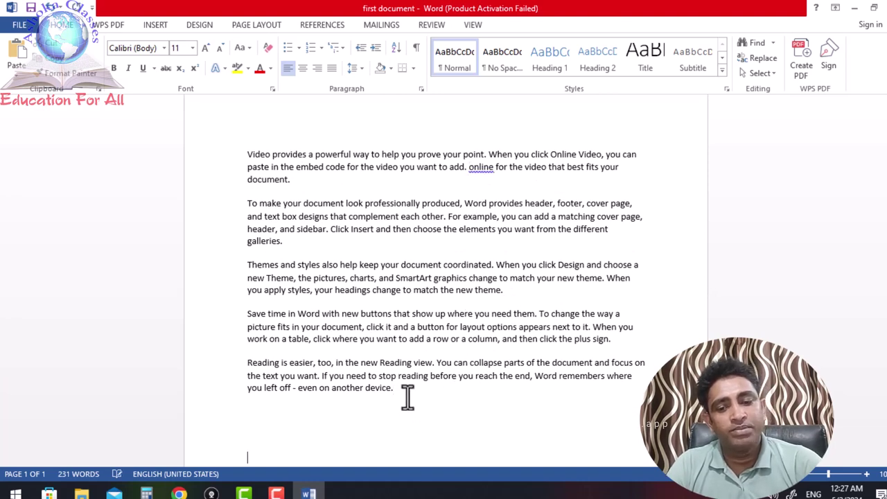
scroll(422, 402, down, 1)
scroll(355, 396, down, 2)
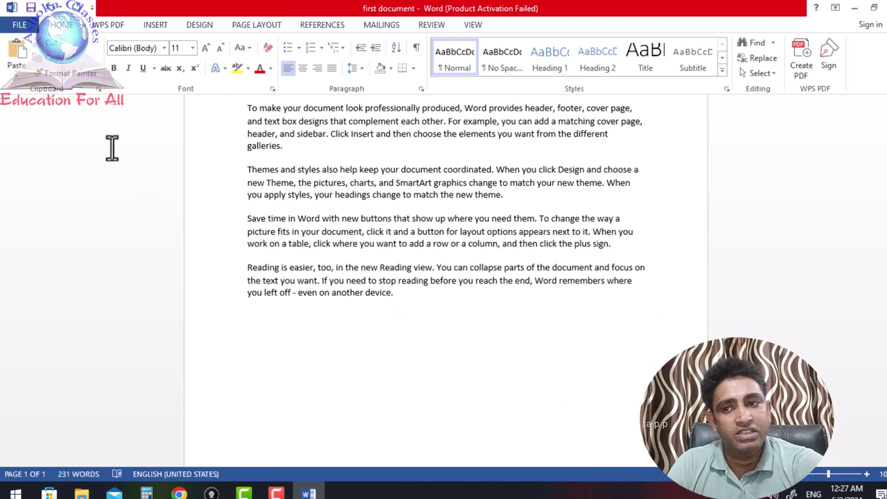
click(17, 61)
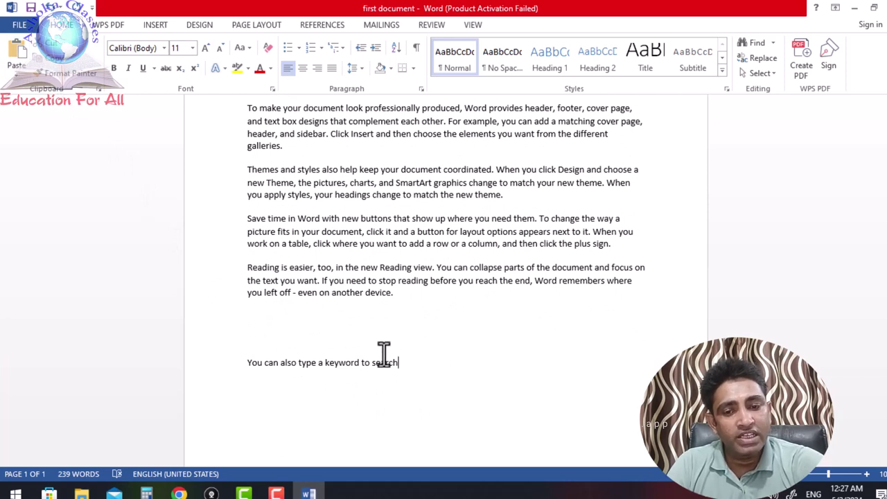
scroll(382, 355, up, 2)
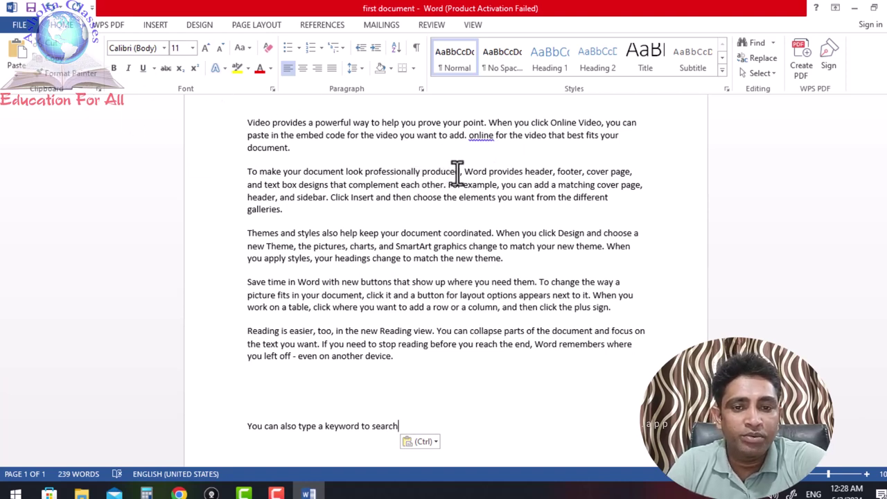
Copy ', Word provides header,' and paste it on its own line below the keyword sentence.
drag(461, 173, 556, 171)
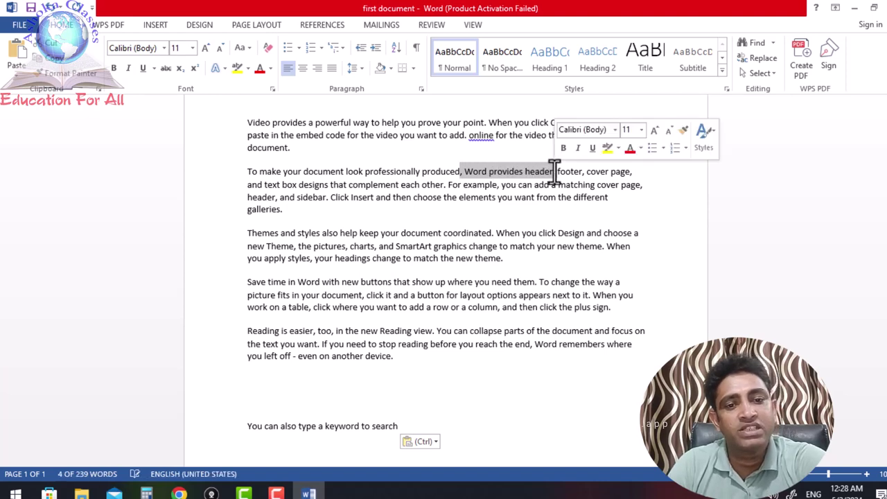
click(61, 59)
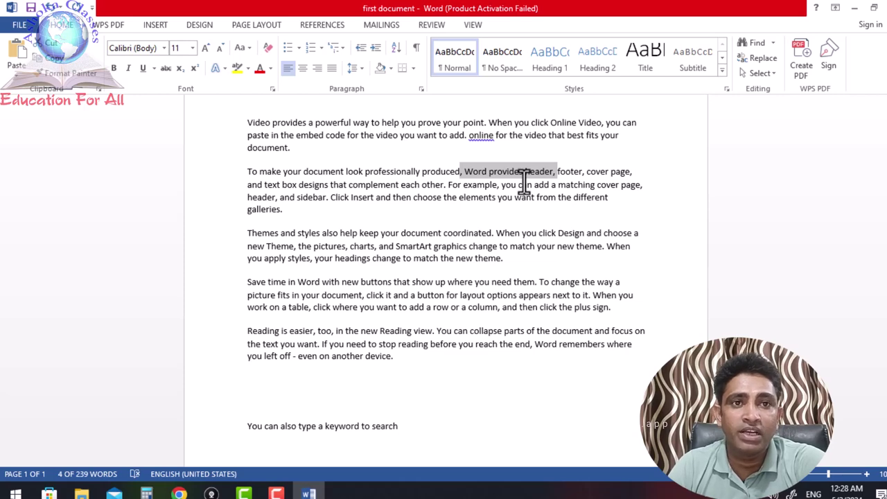
click(426, 421)
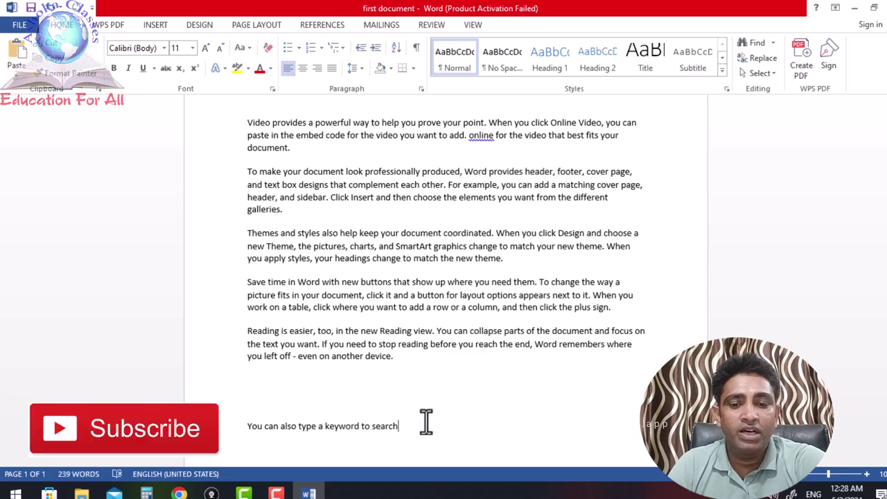
key(Return)
key(Return)
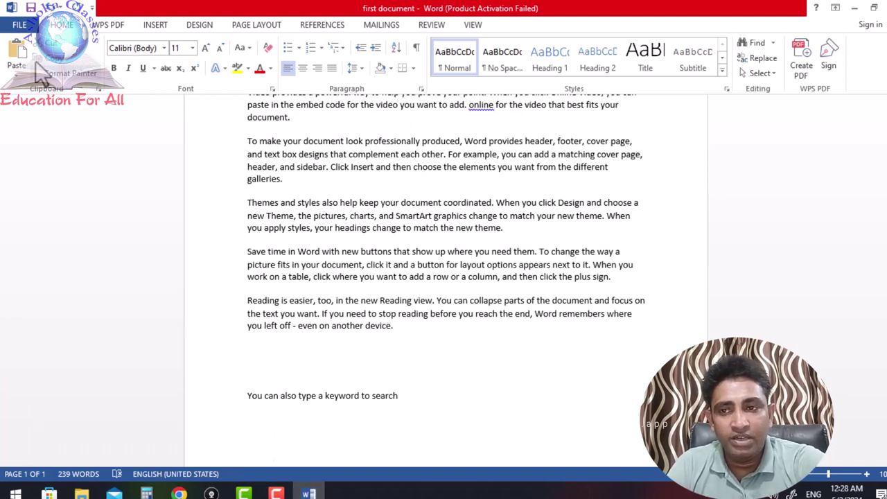
click(18, 55)
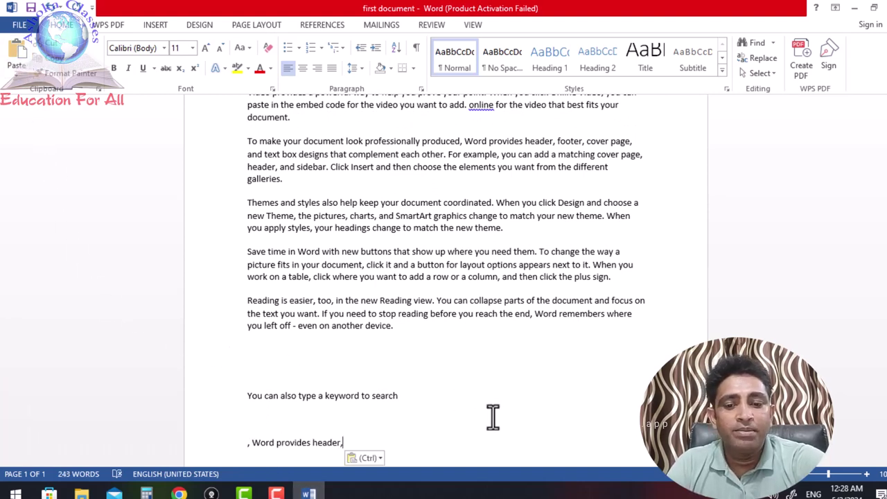
scroll(495, 409, up, 1)
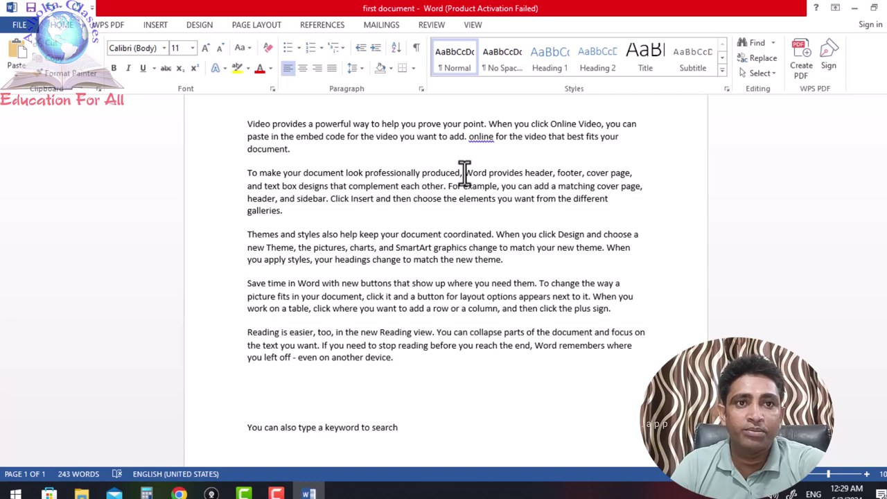
key(ctrl+v)
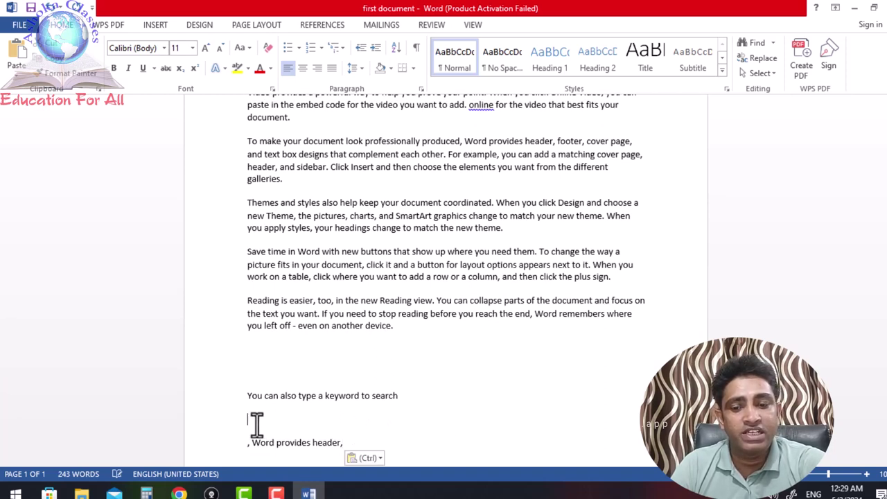
key(BackSpace)
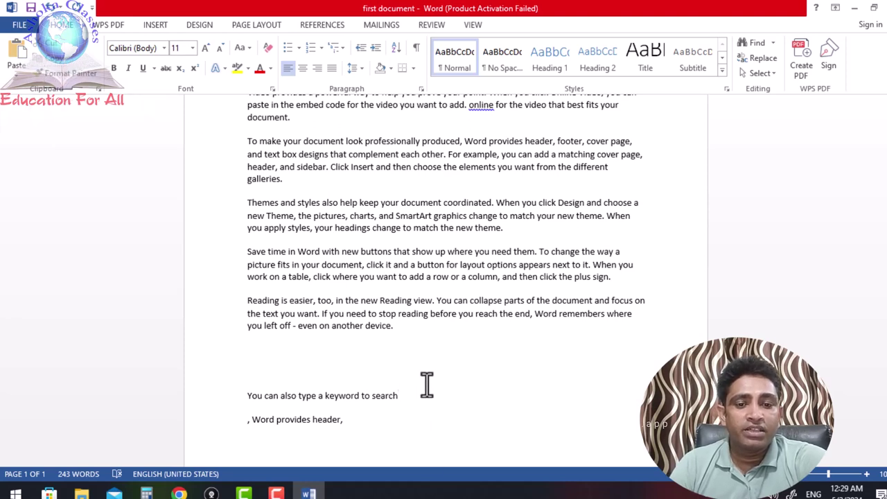
Delete the Reading paragraph's last line, 'you left off - even on another device.'.
click(255, 366)
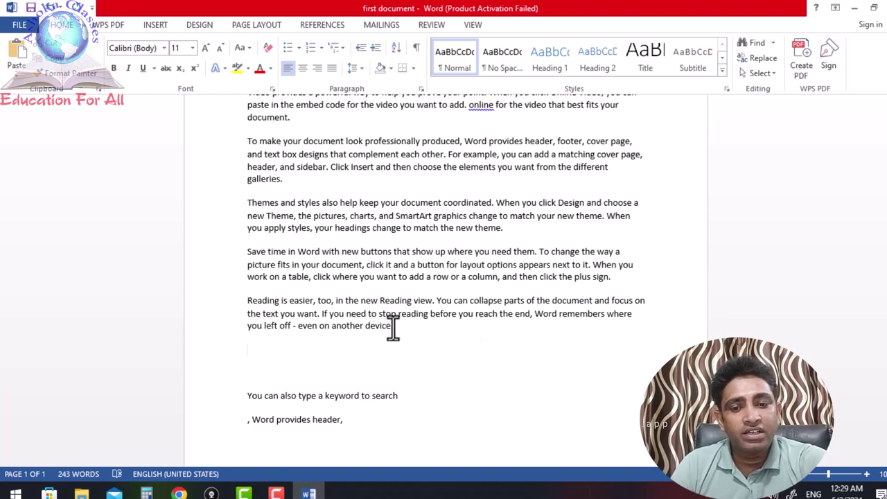
drag(393, 326, 250, 323)
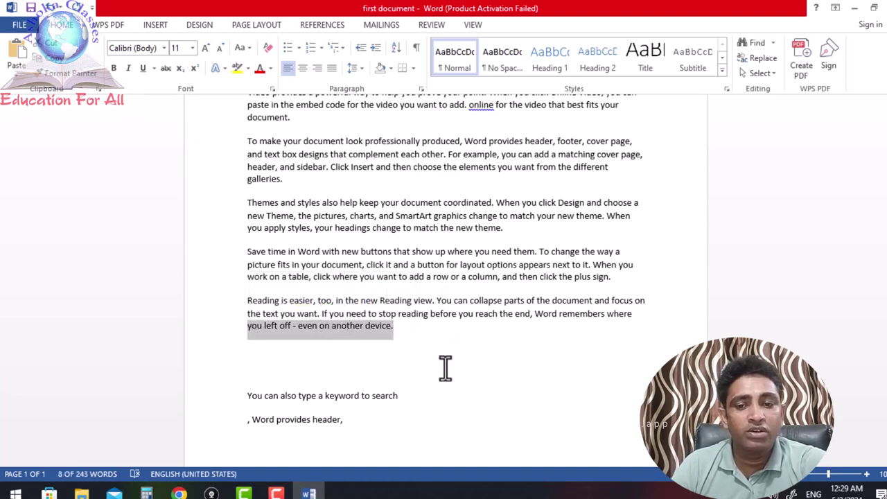
key(Delete)
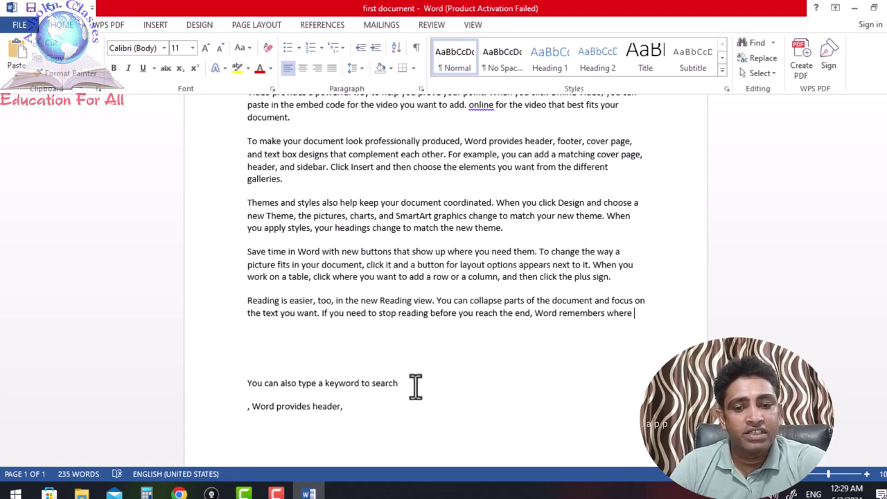
Type the first shortcut entry 'Cut ctrl+x' on a new line.
scroll(416, 388, down, 3)
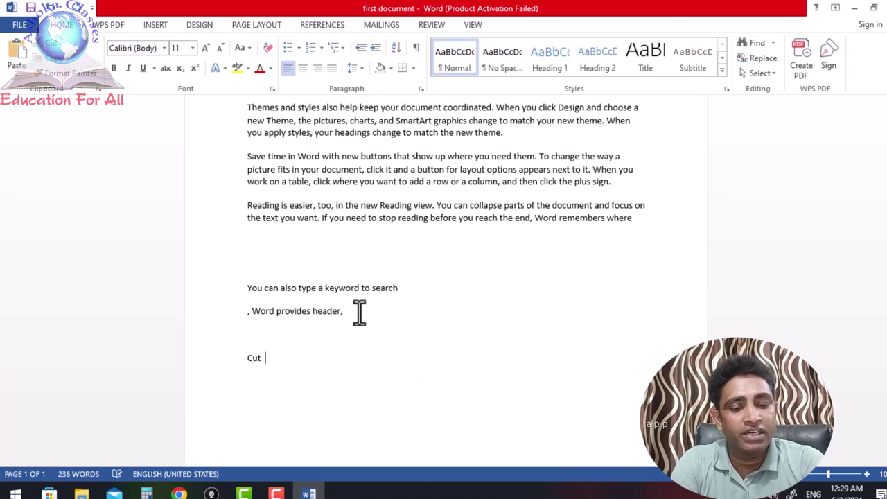
text(  ctr)
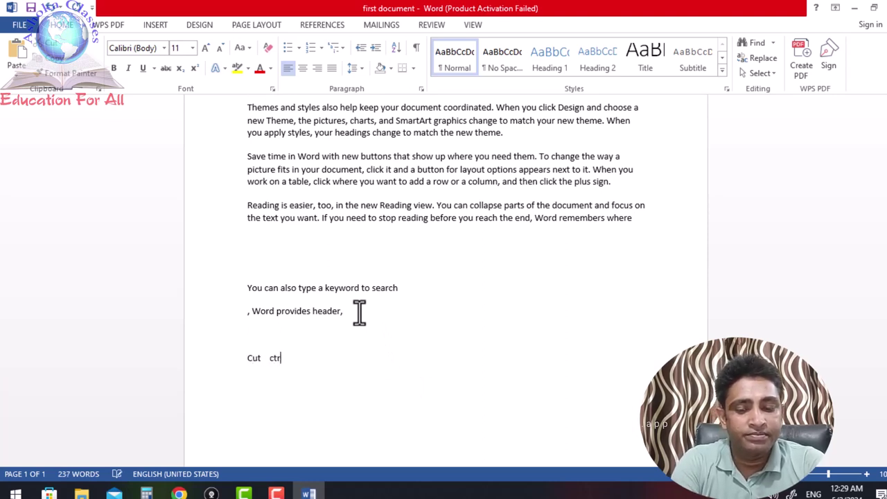
text(l+)
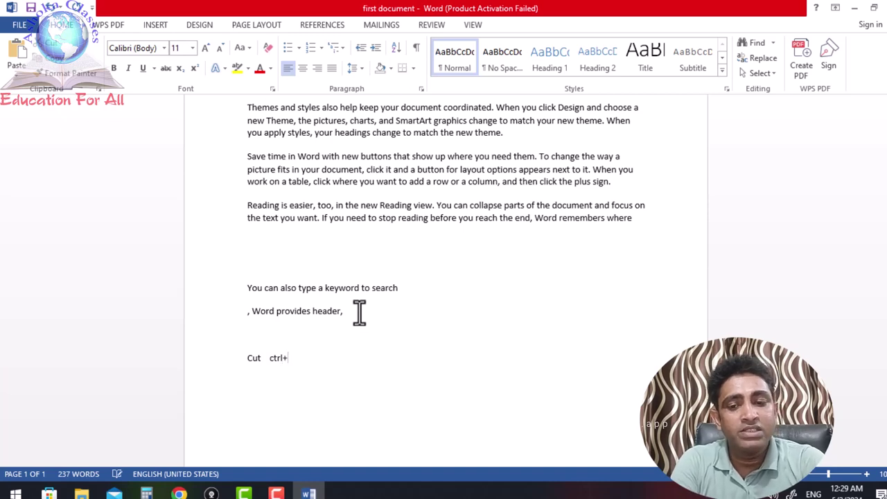
text(x)
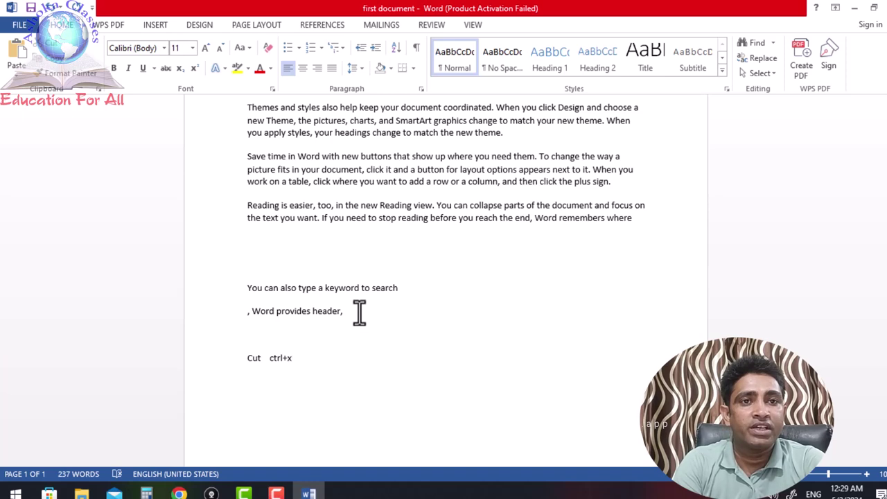
key(Return)
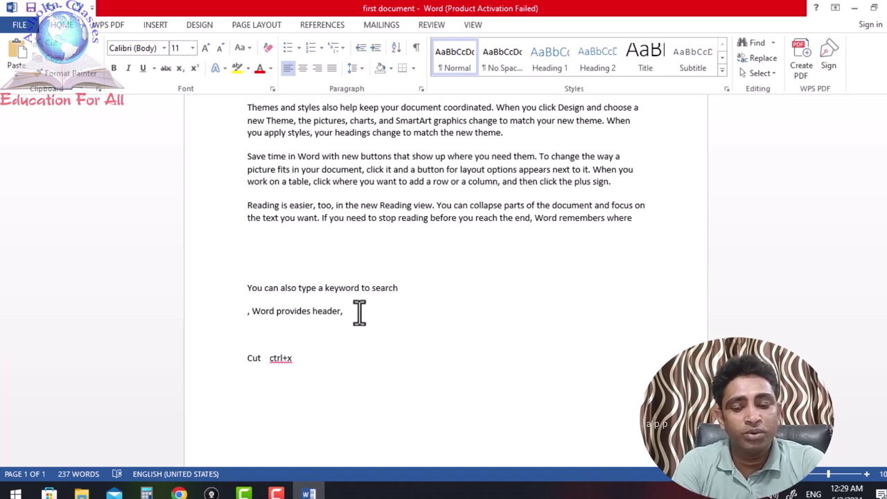
Add the 'Copy ctrl+c' entry and begin the 'Paste ctrl+v' line below it.
text(coy   c)
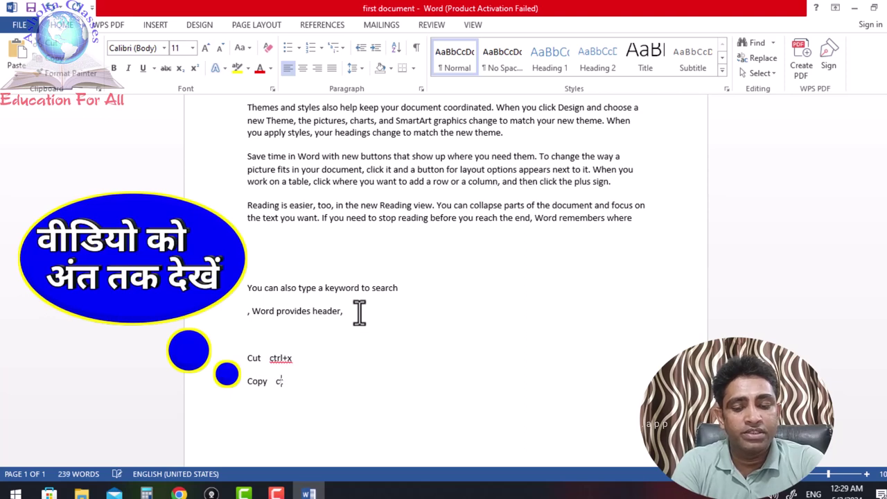
text(+)
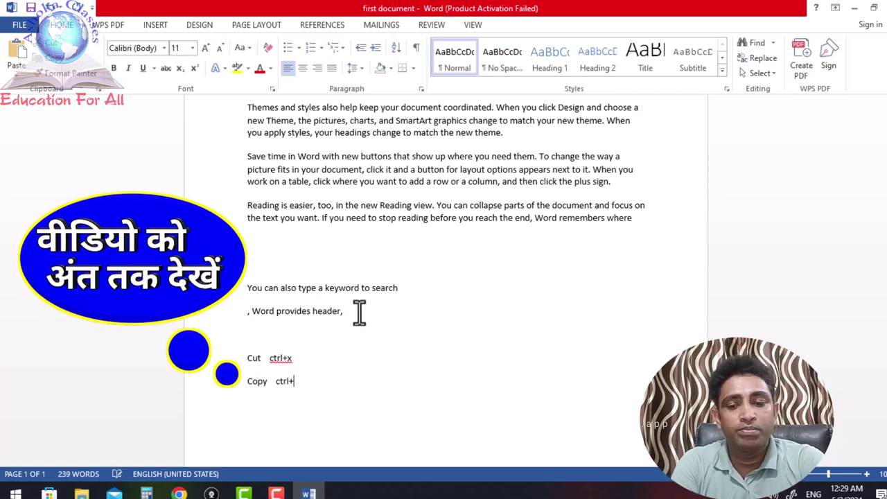
text(c)
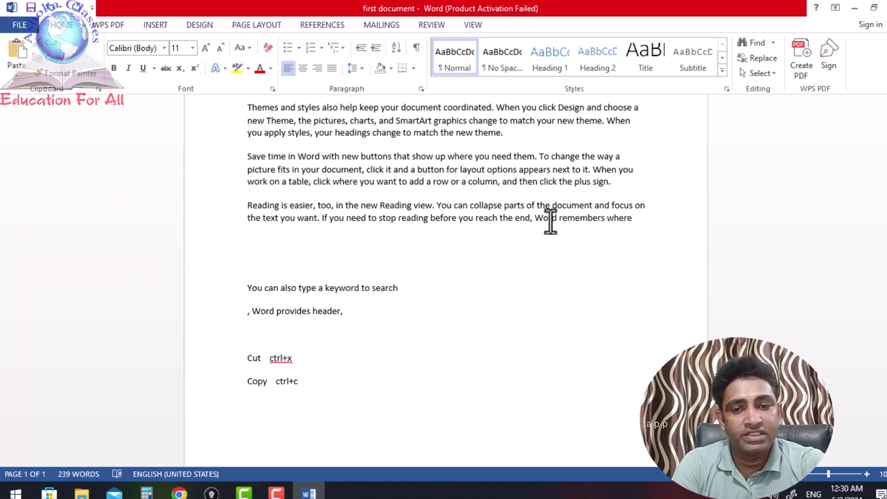
drag(534, 220, 623, 219)
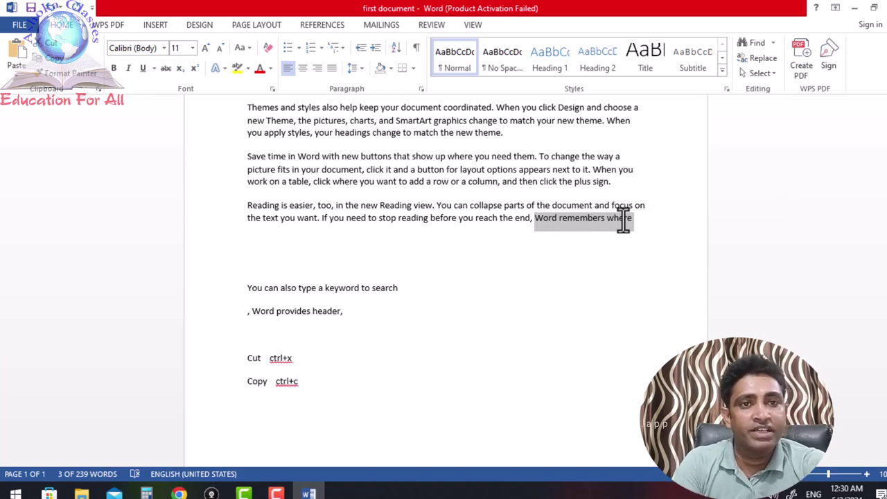
click(362, 311)
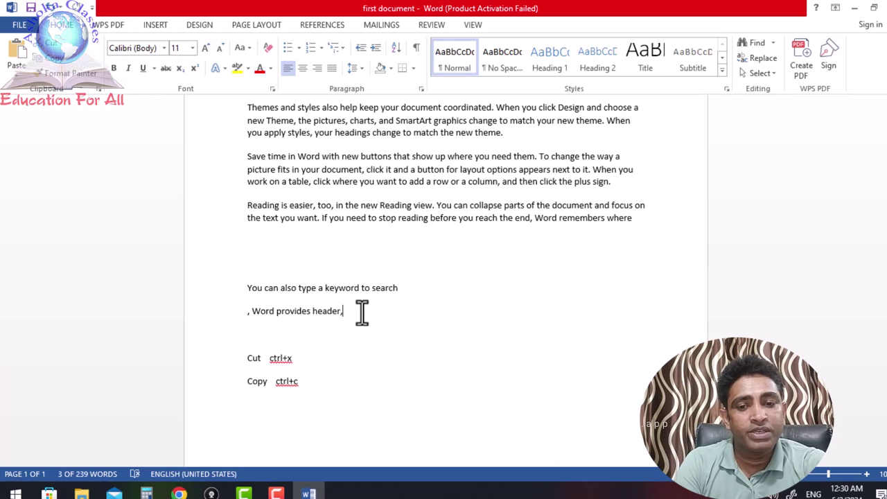
click(316, 383)
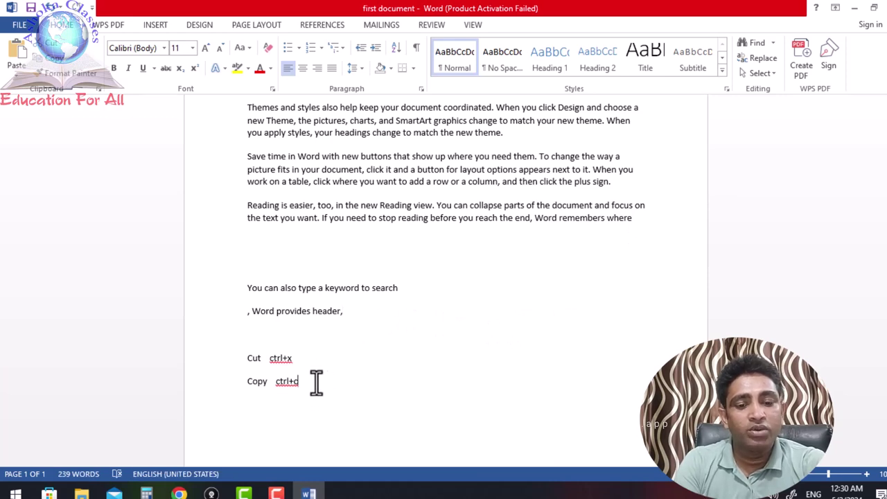
key(Return)
text(pa)
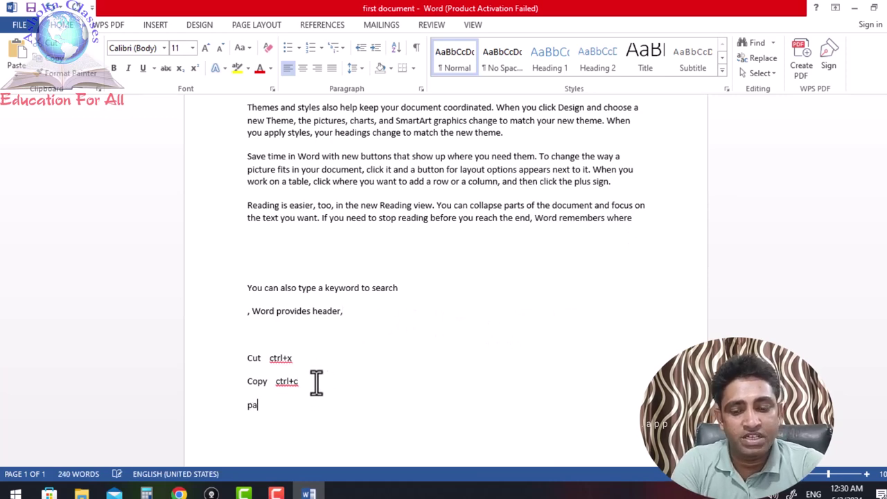
text(te )
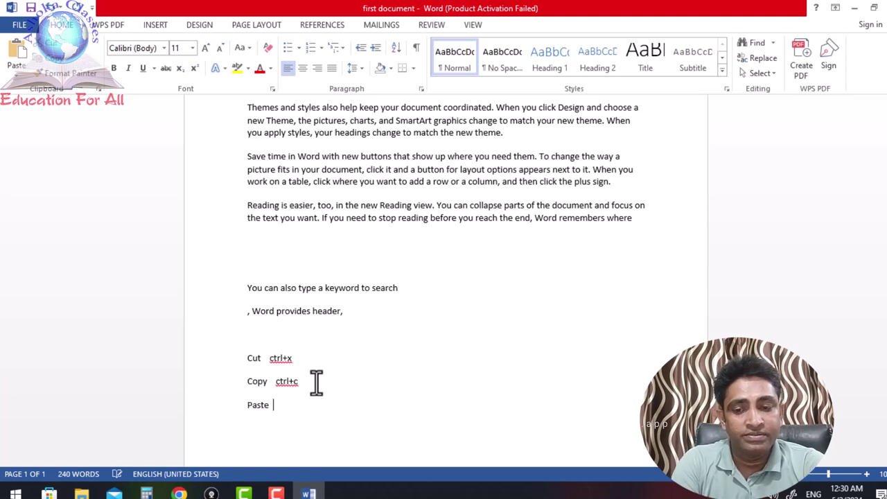
text(ctrl+v)
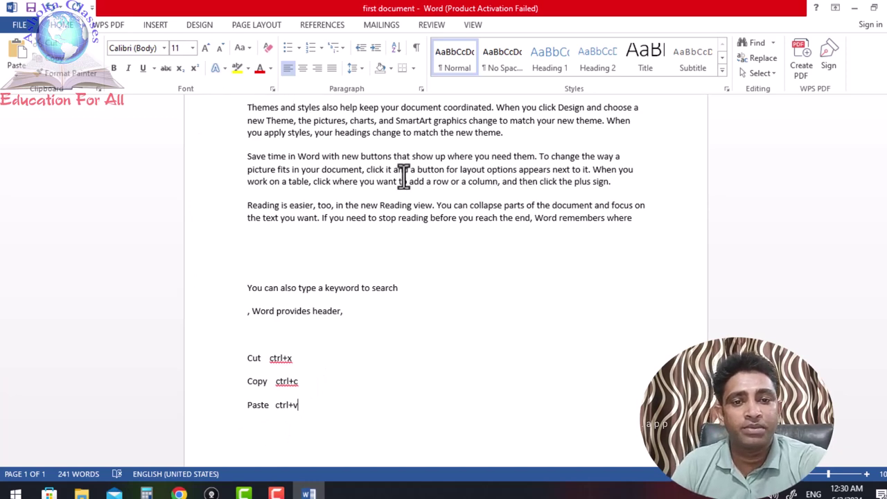
Apply Arial Black to the first paragraph's opening lines through 'best fits your'.
scroll(453, 271, up, 5)
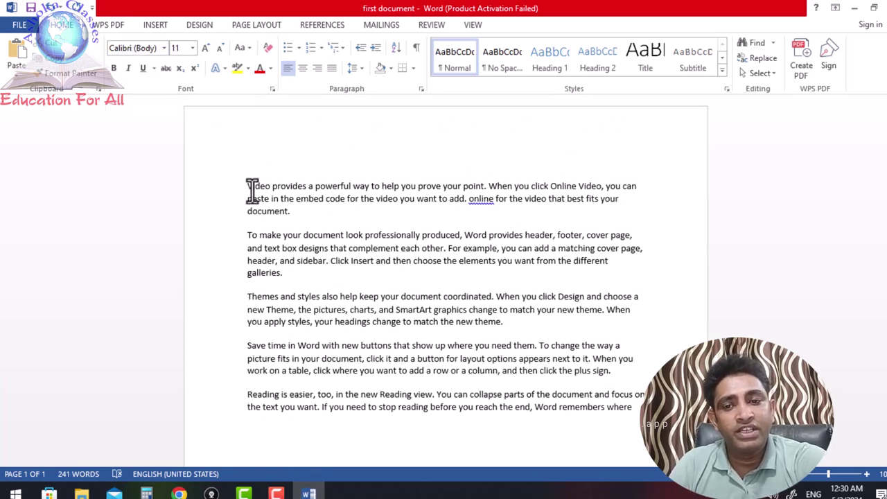
drag(247, 187, 625, 199)
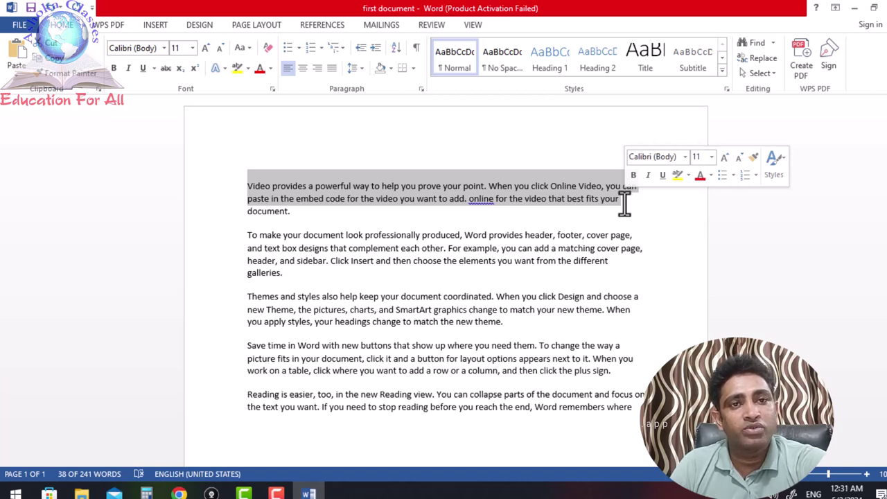
click(165, 50)
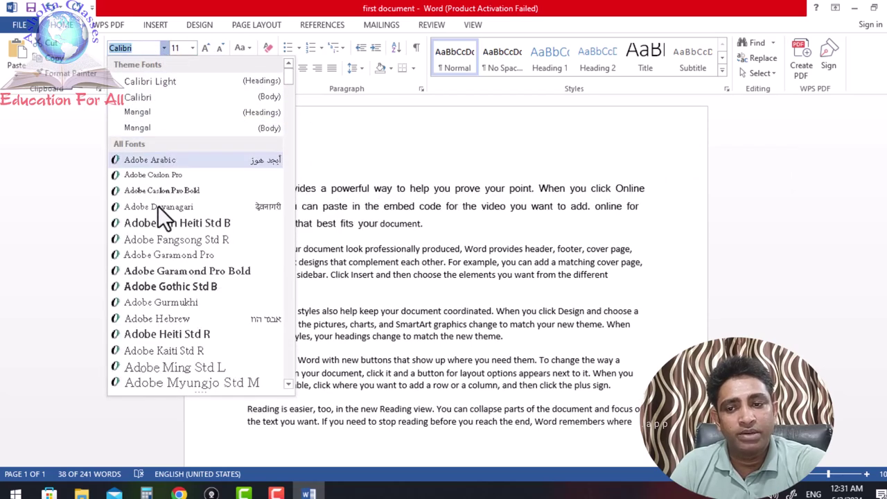
scroll(158, 207, down, 2)
scroll(158, 212, down, 1)
scroll(158, 212, down, 1)
scroll(158, 212, down, 1)
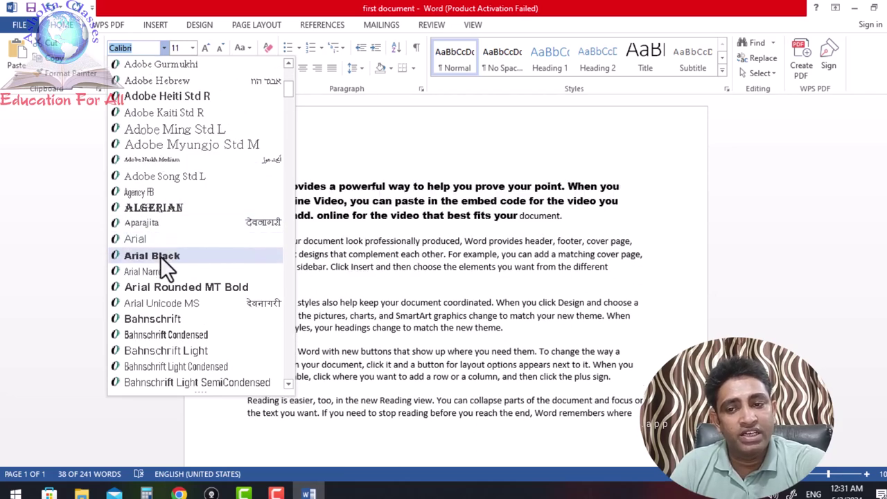
click(160, 257)
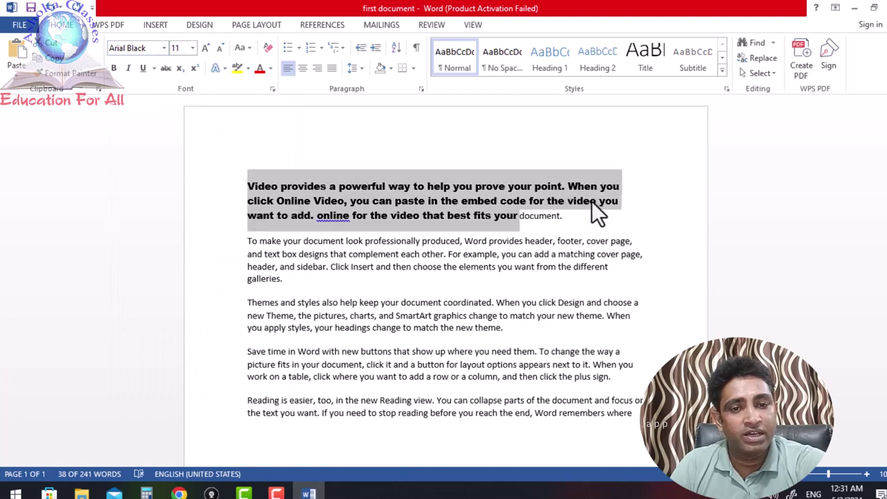
click(627, 216)
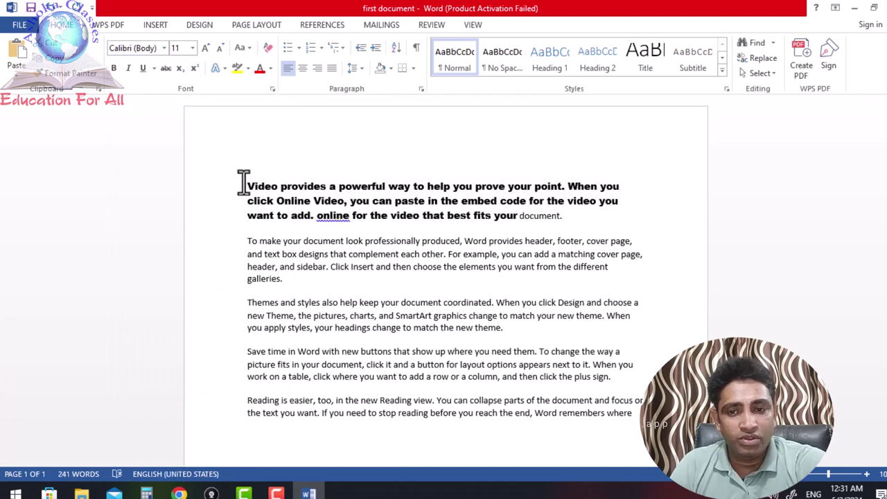
mouse_move(247, 186)
mouse_down()
mouse_move(262, 205)
mouse_move(517, 216)
mouse_up()
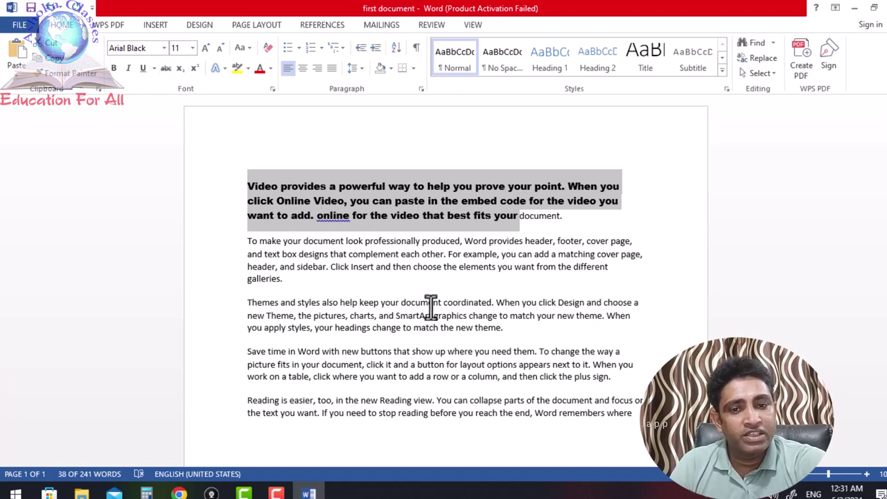
click(437, 302)
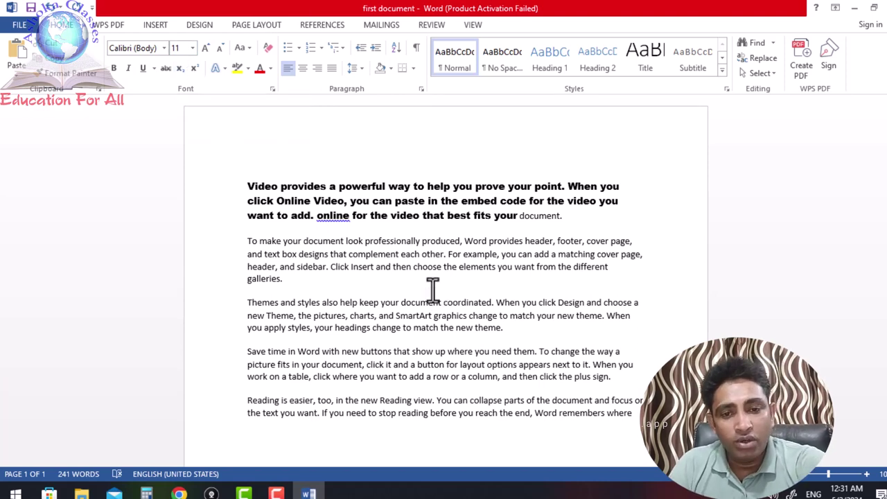
Set the second paragraph's text through 'the different' to 14 pt.
drag(248, 242, 633, 241)
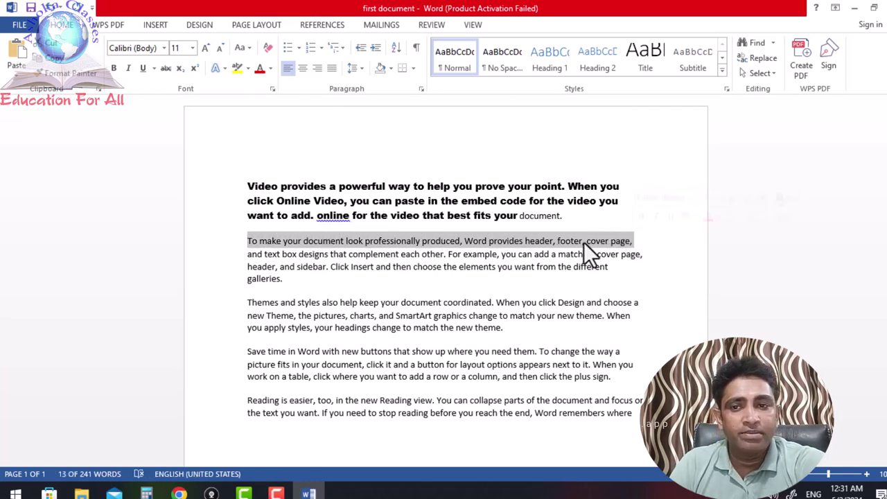
click(193, 50)
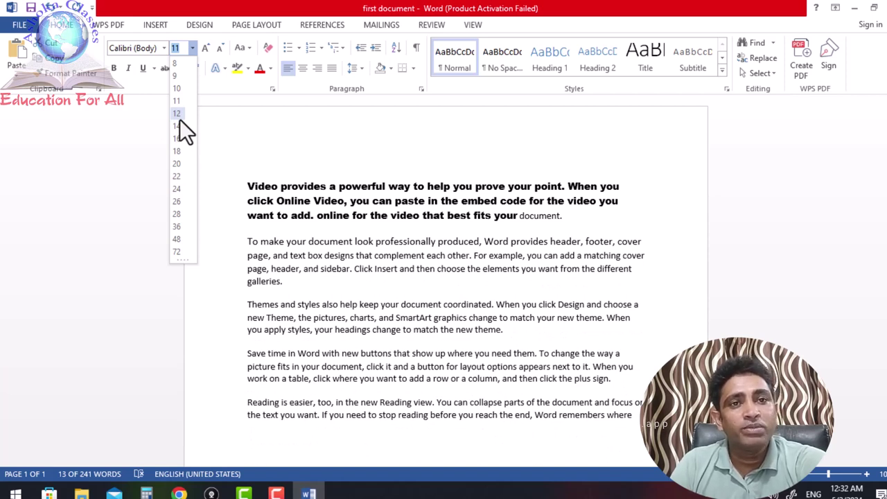
click(180, 118)
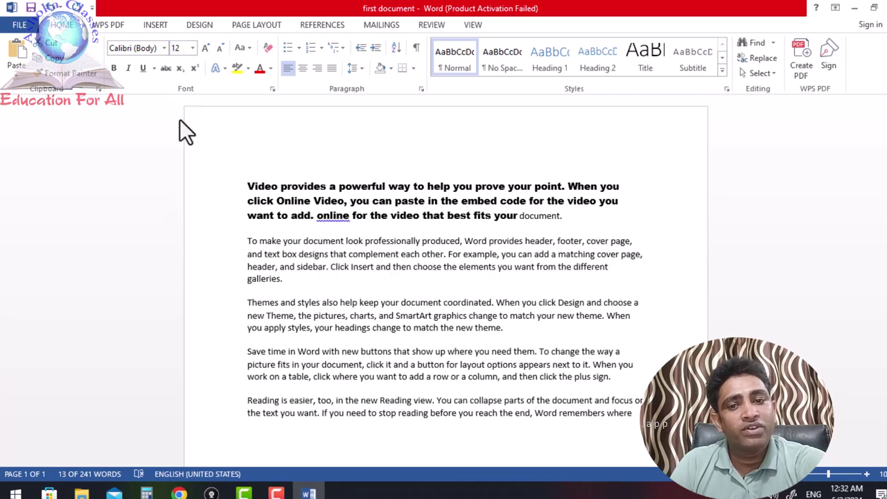
click(345, 282)
drag(250, 243, 632, 274)
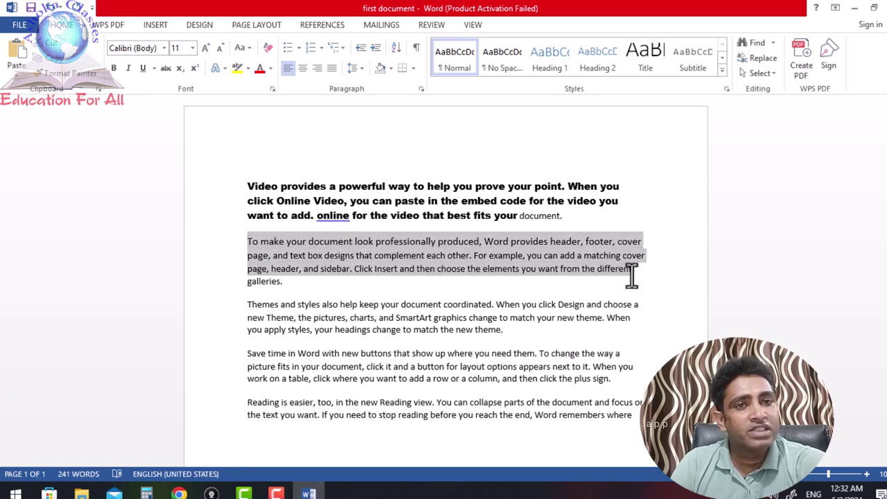
click(193, 49)
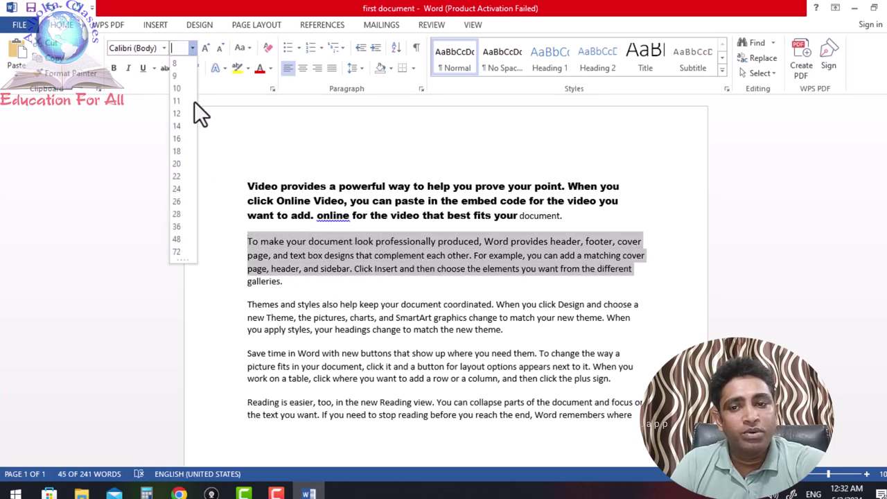
click(180, 126)
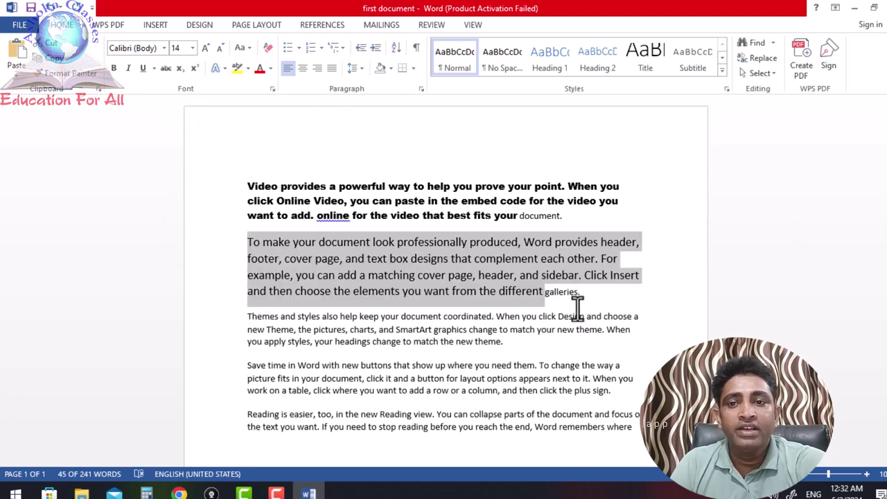
click(496, 341)
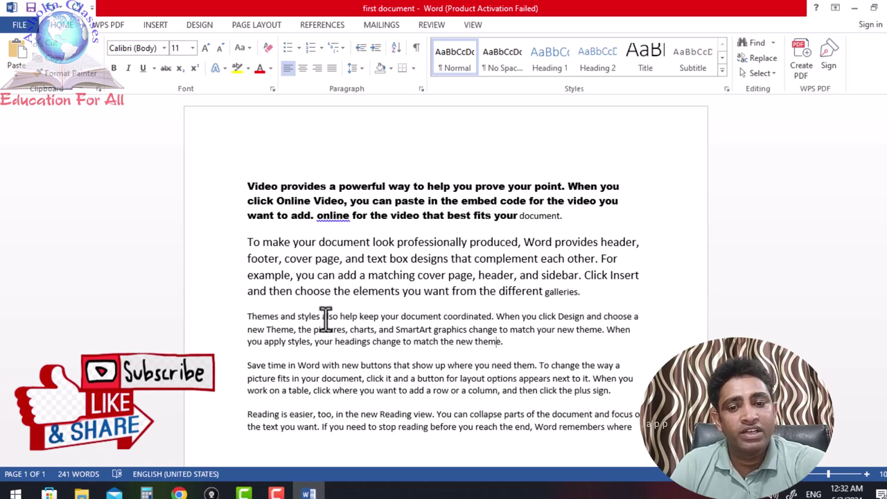
Grow the Themes paragraph opening through 'Design and choose a' to 26 pt, then shrink it to 18 pt.
drag(249, 319, 639, 318)
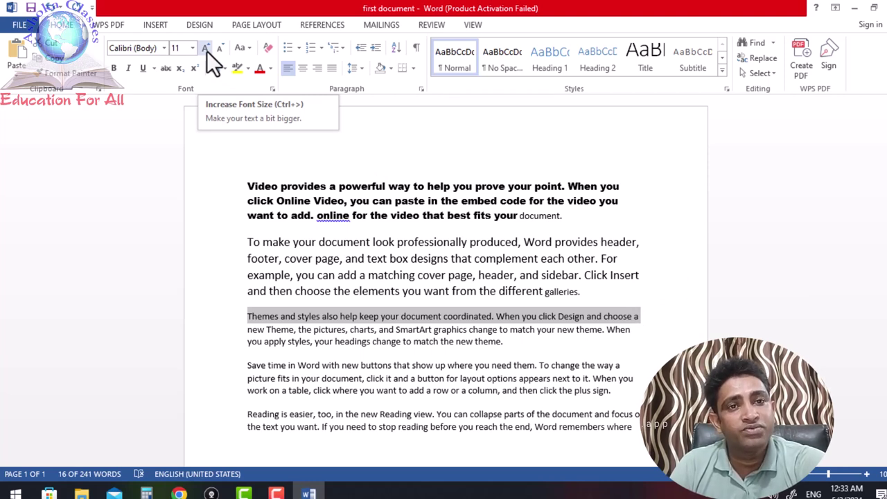
click(206, 50)
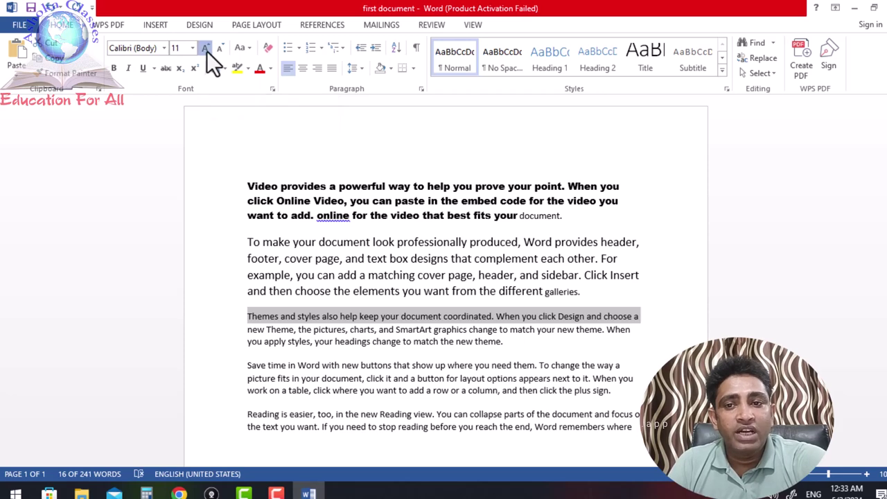
click(206, 51)
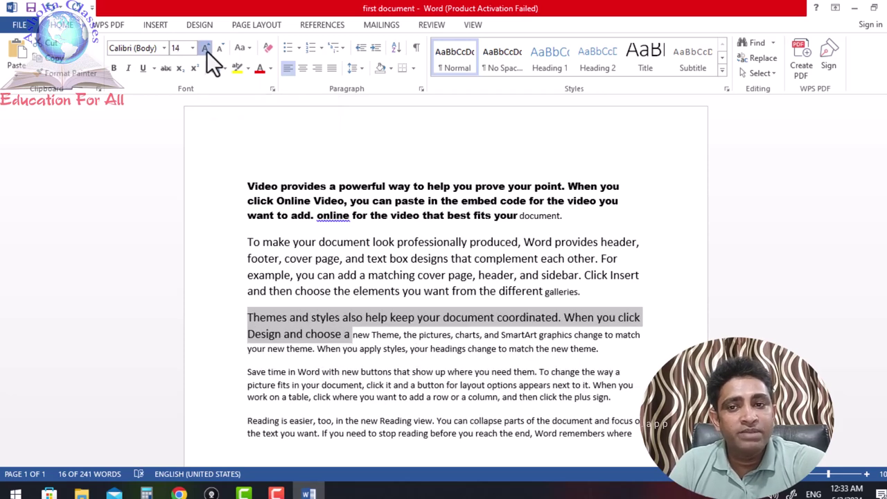
click(206, 51)
click(207, 51)
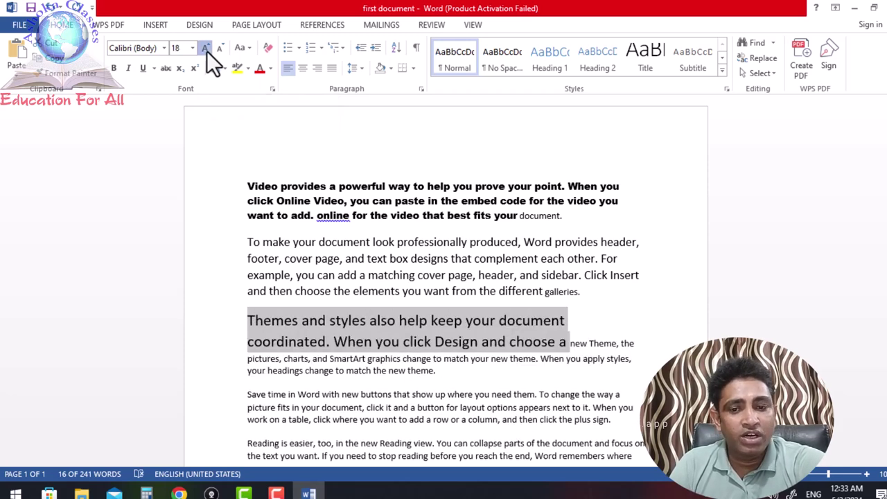
click(207, 50)
click(207, 51)
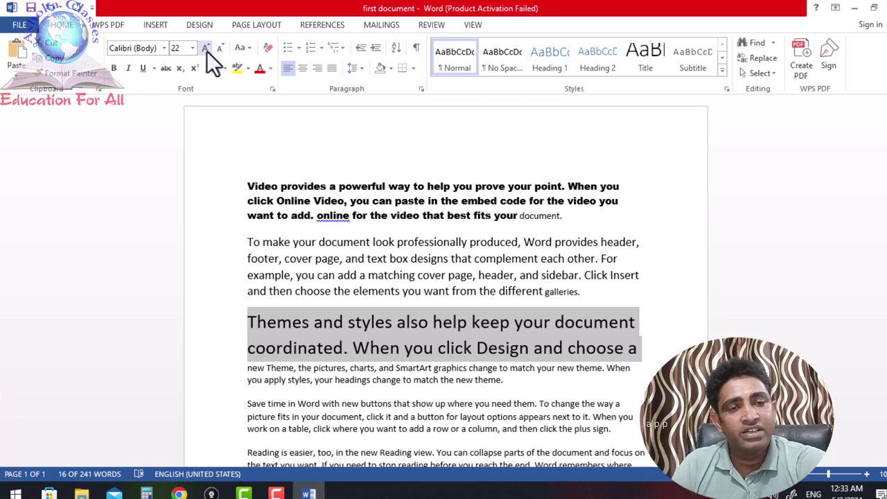
click(206, 51)
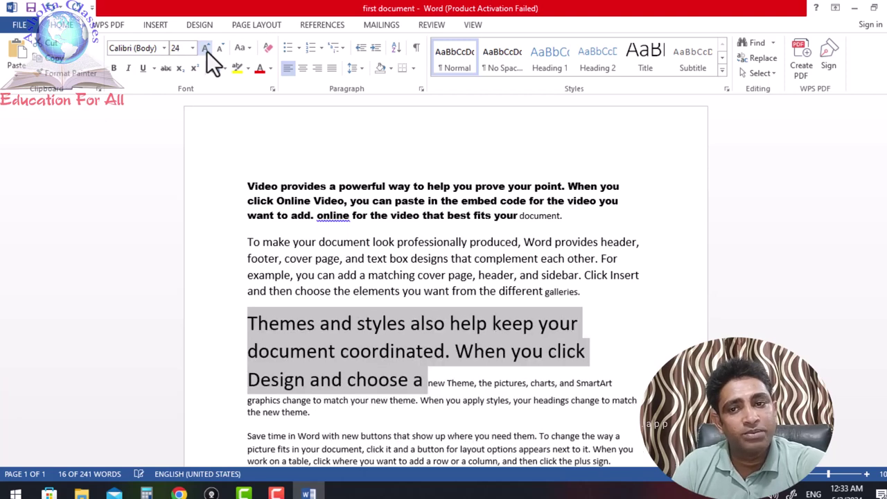
click(207, 51)
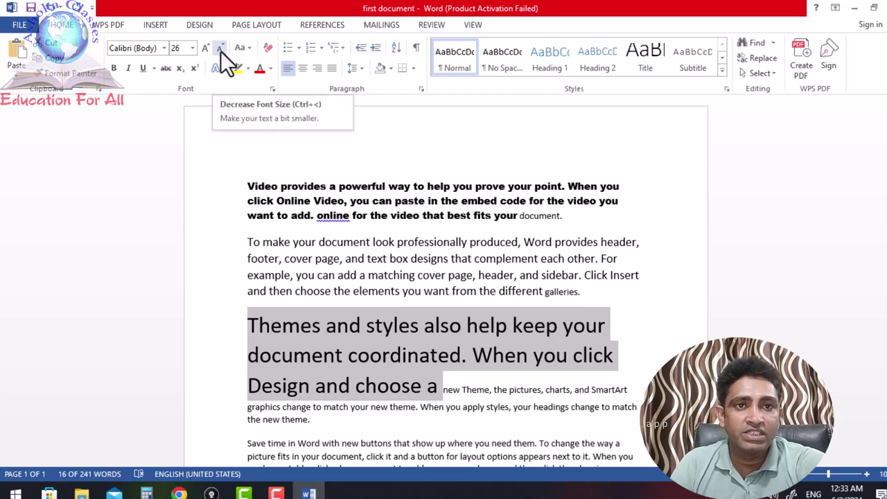
click(220, 50)
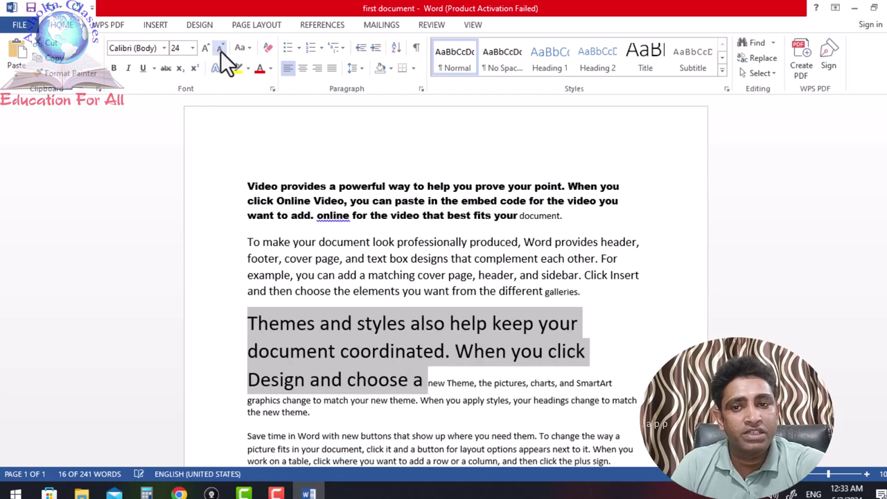
click(220, 49)
click(220, 51)
click(220, 51)
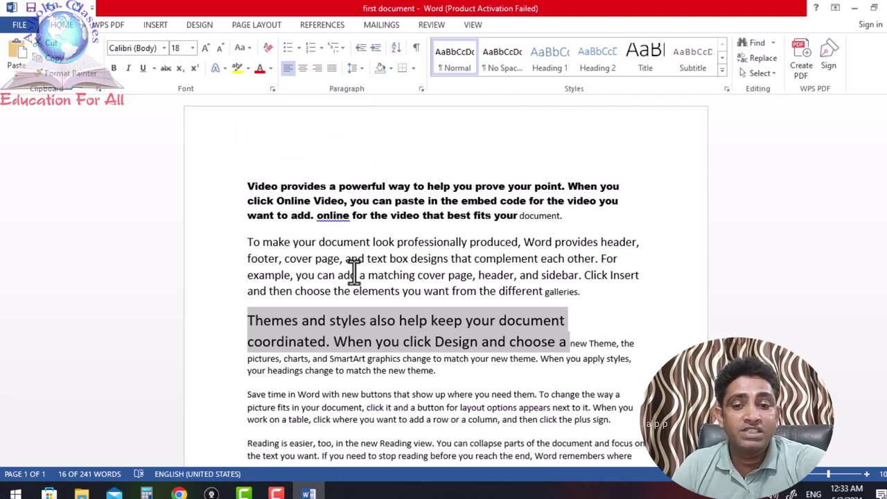
Select the entire second paragraph and open the Change Case (Aa) menu.
click(361, 259)
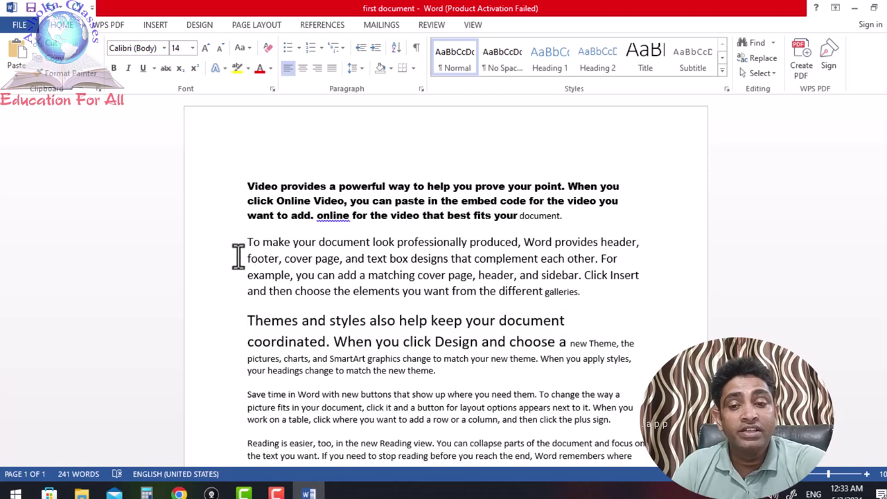
mouse_move(248, 242)
mouse_down()
mouse_move(333, 273)
mouse_move(612, 291)
mouse_up()
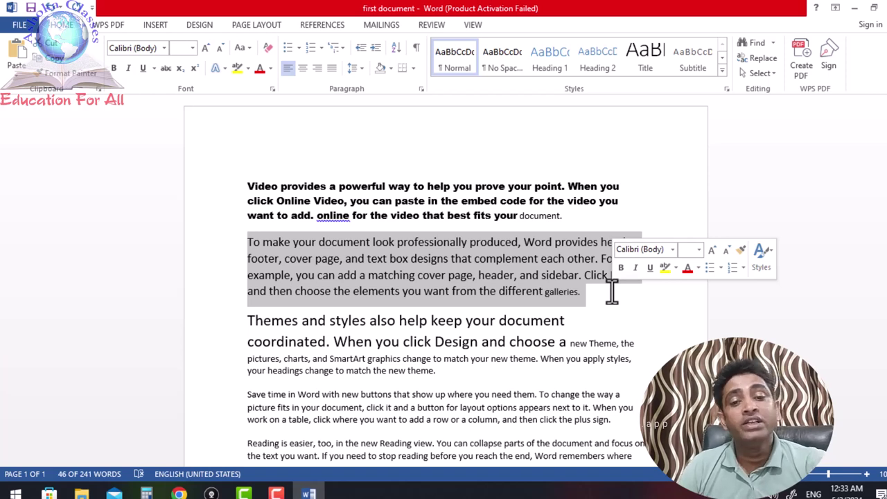
click(610, 319)
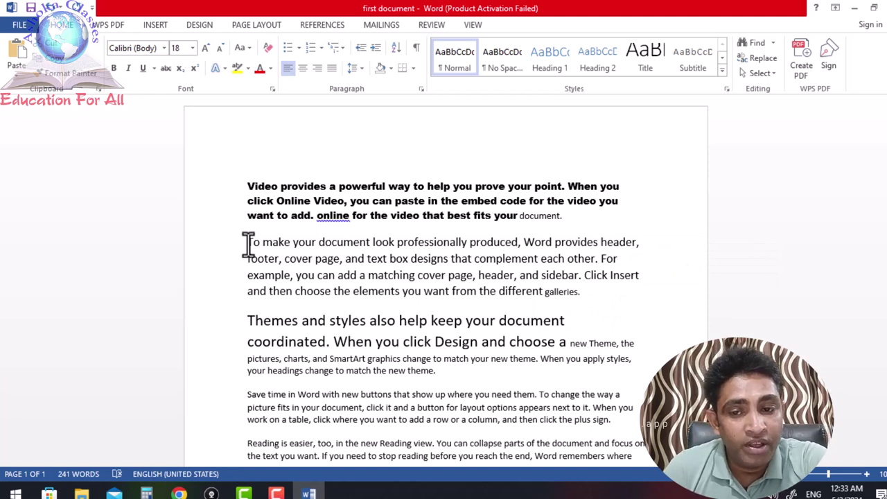
drag(248, 243, 606, 296)
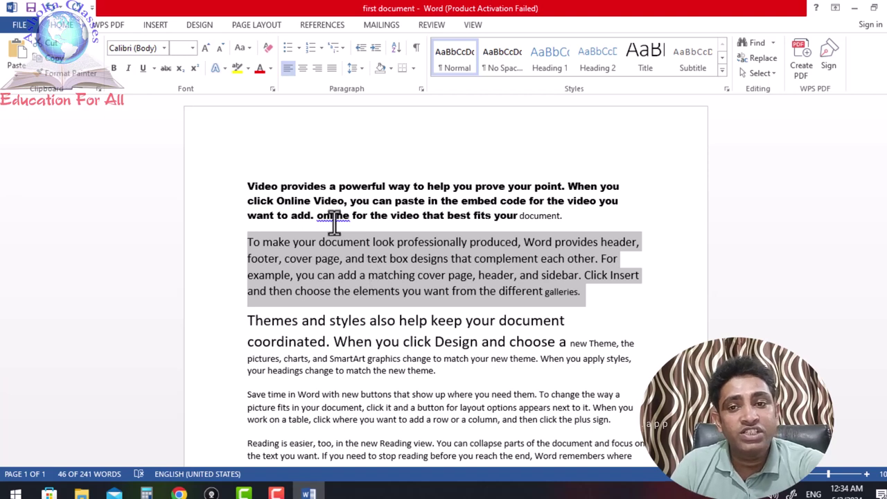
click(249, 48)
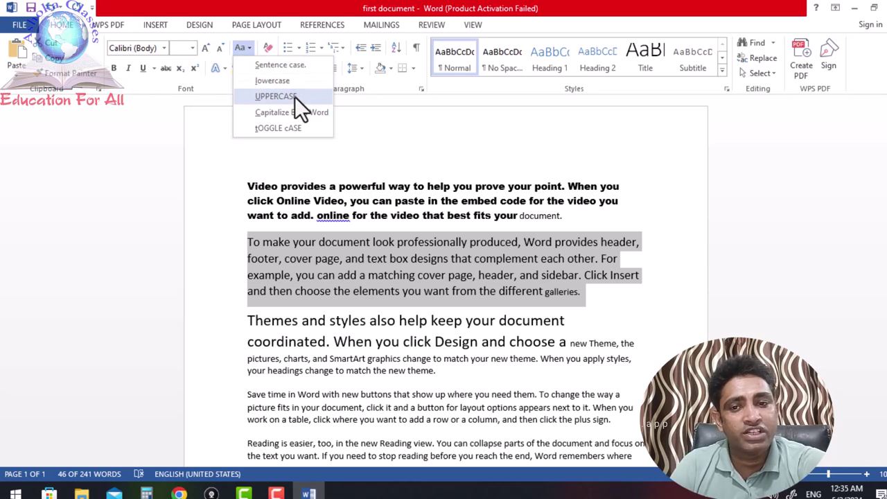
Make the second paragraph UPPERCASE and add blank lines after and above it.
click(295, 96)
click(539, 312)
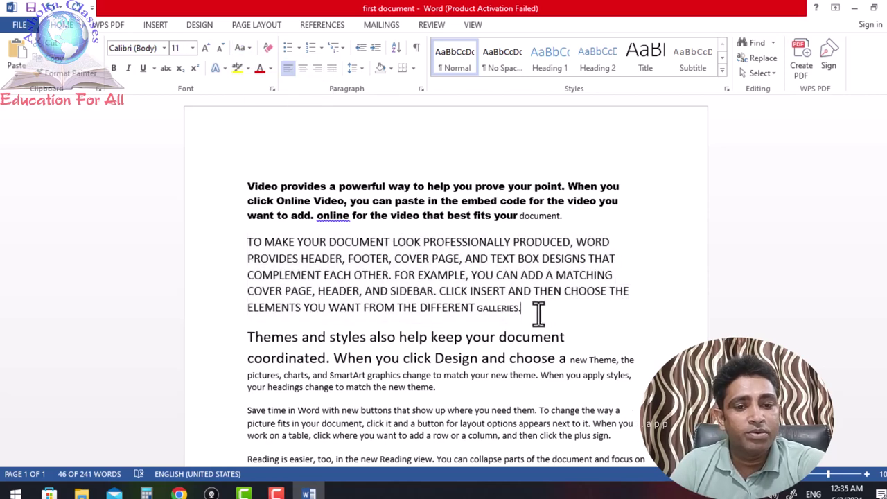
key(Return)
key(Return)
key(Return)
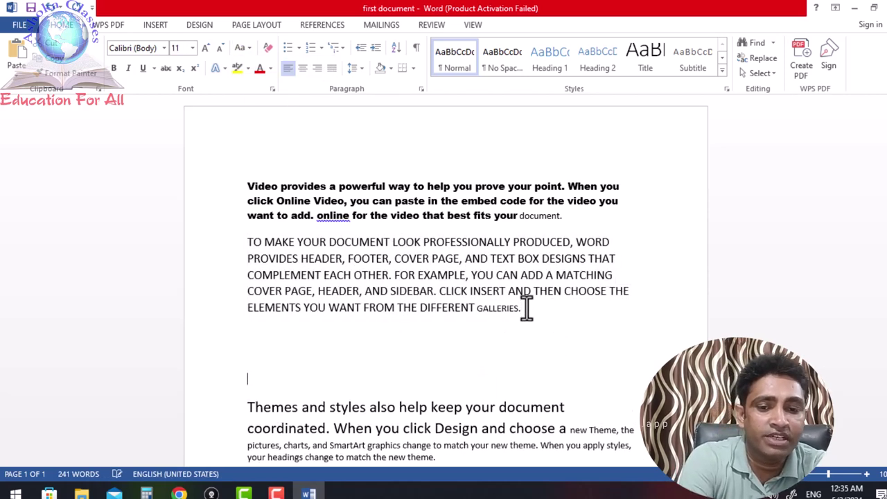
key(Return)
click(578, 218)
key(Return)
key(Return)
key(Return)
key(Return)
key(Return)
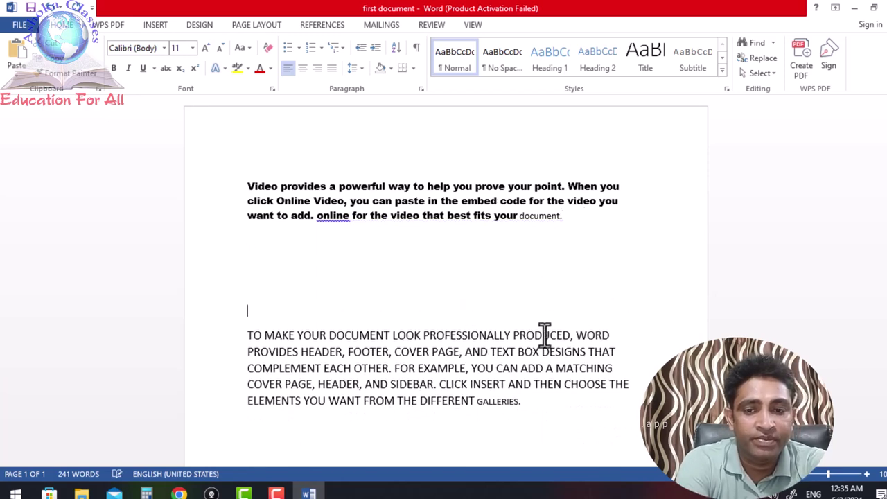
scroll(661, 317, down, 1)
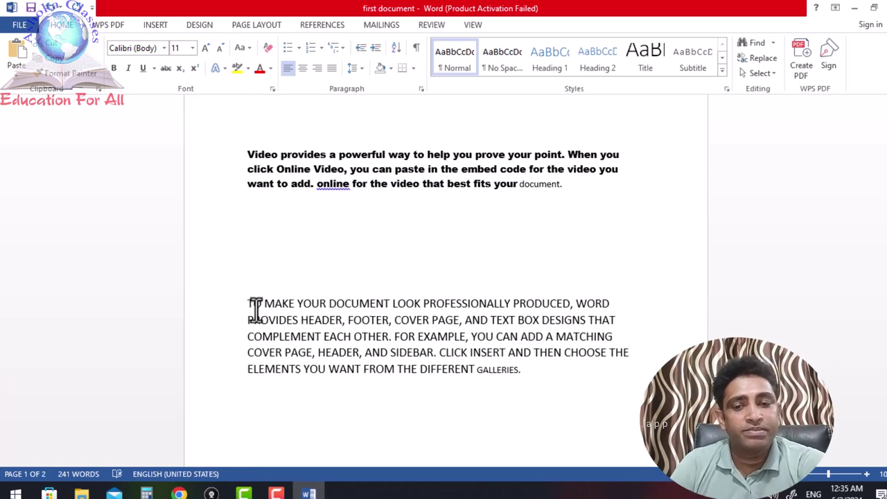
Remove 'GALLERIES.' so the uppercase paragraph ends with 'DIFFERENt.'.
drag(244, 303, 425, 319)
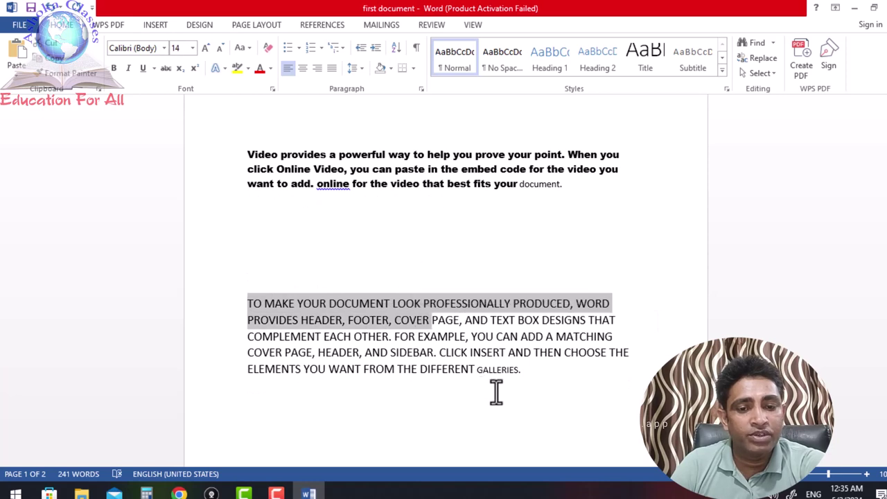
click(524, 374)
key(BackSpace)
key(BackSpace)
key(BackSpace)
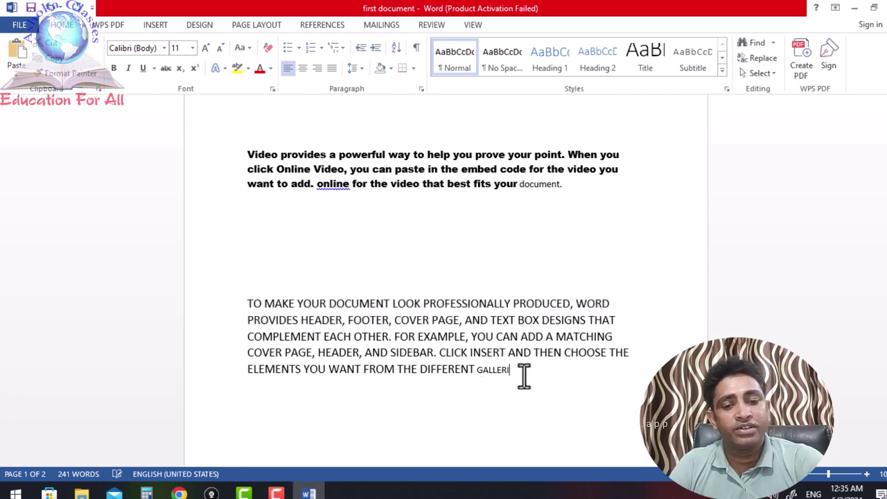
key(BackSpace)
key(BackSpace)
key(BackSpace)
key(BackSpace)
key(BackSpace)
key(BackSpace)
key(BackSpace)
key(BackSpace)
key(BackSpace)
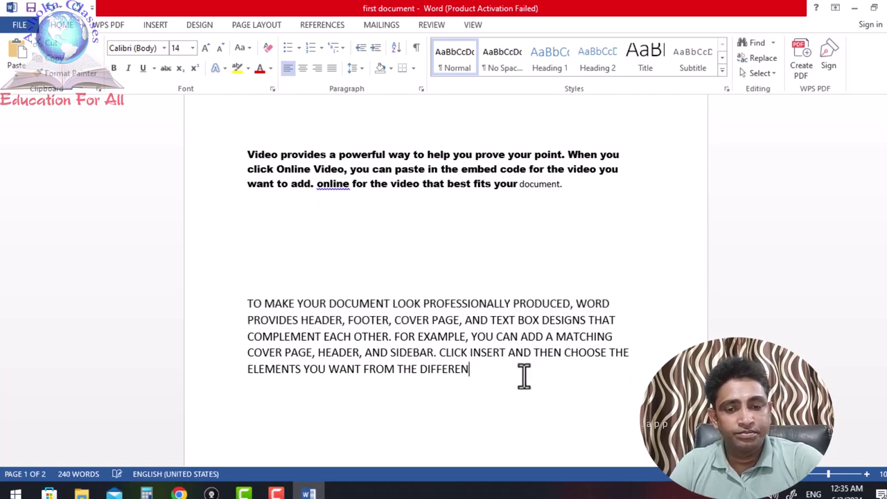
text(t)
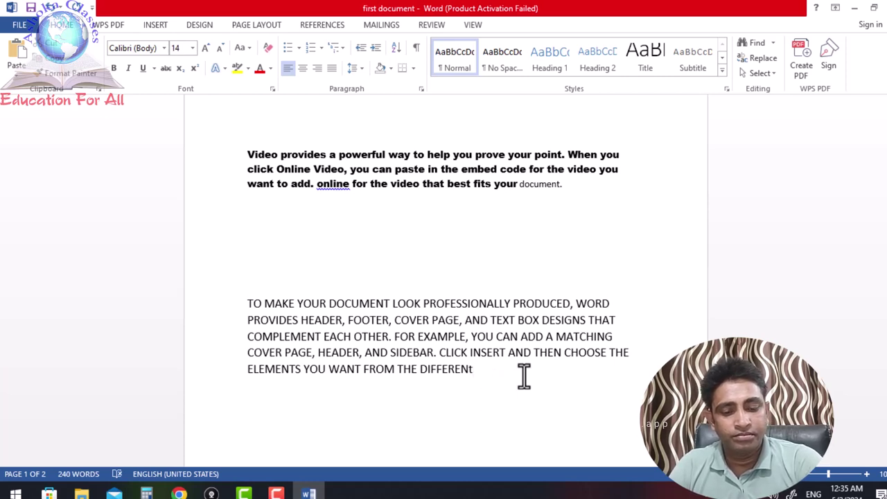
text(/)
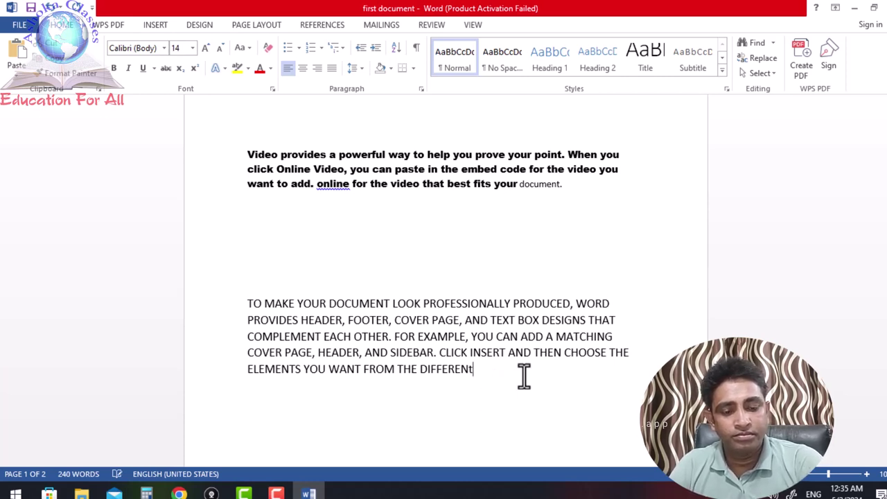
text(.)
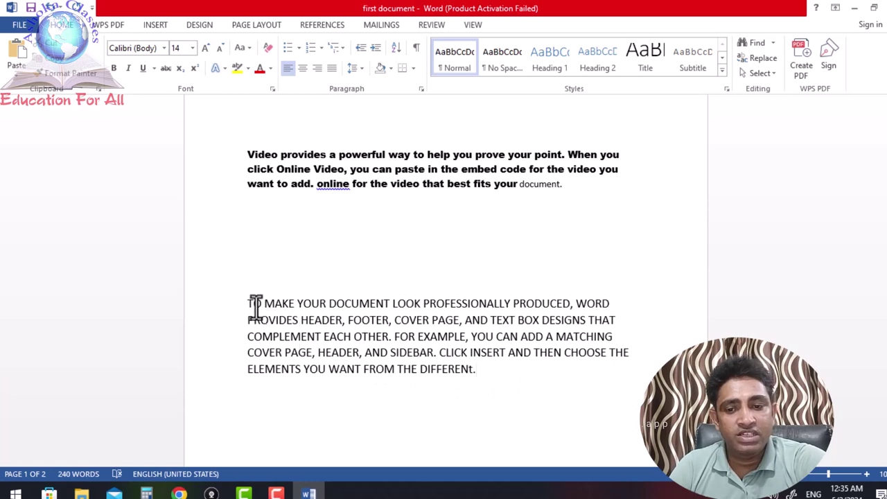
Make the first line of the uppercase paragraph lowercase via Change Case.
drag(247, 303, 611, 304)
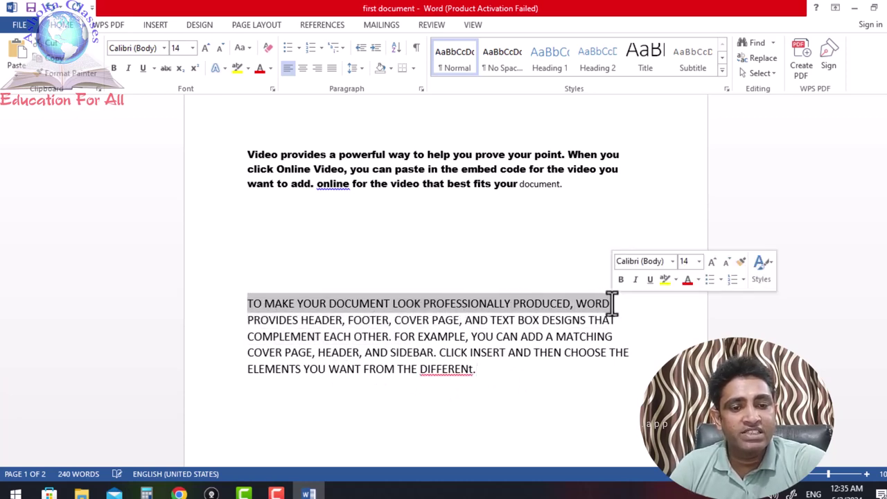
click(248, 46)
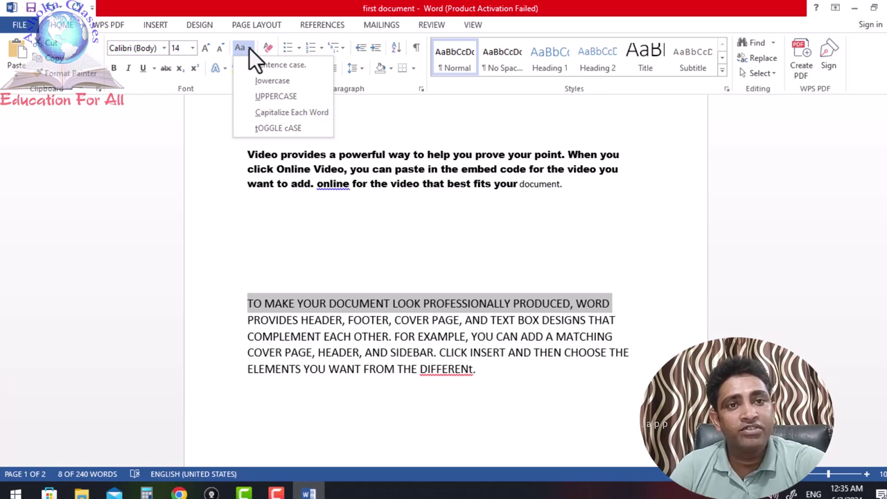
click(265, 82)
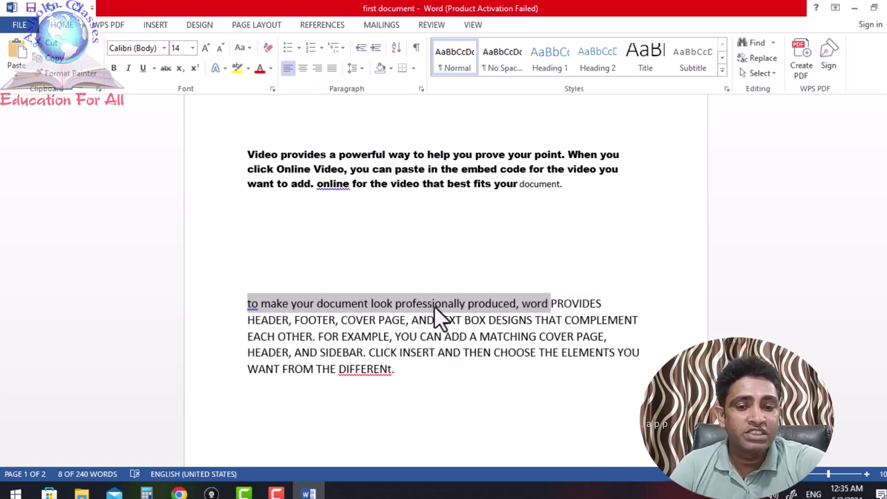
Break the text before PROVIDES into a new paragraph, then select the PROVIDES… DESIGNS THAT line.
click(547, 306)
key(Return)
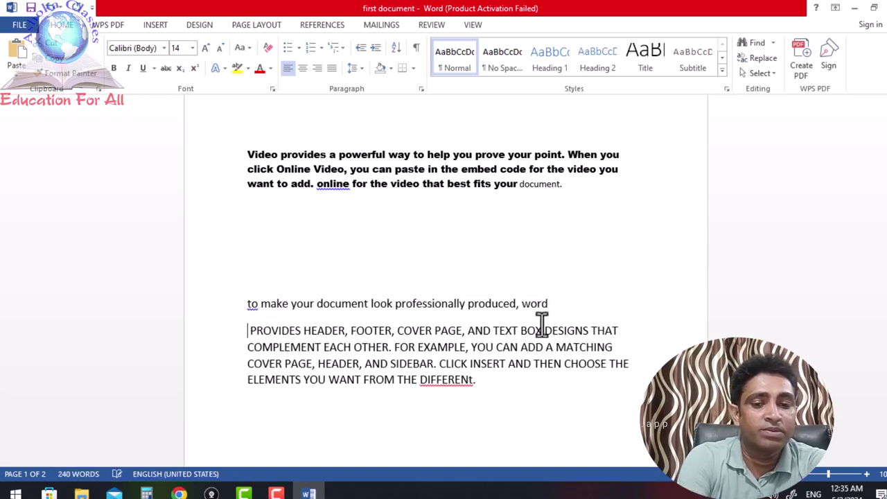
drag(551, 303, 283, 291)
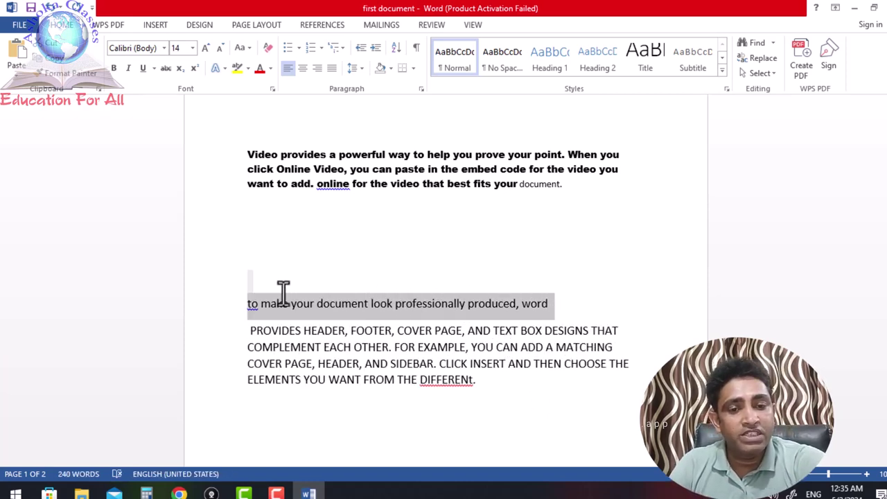
click(304, 296)
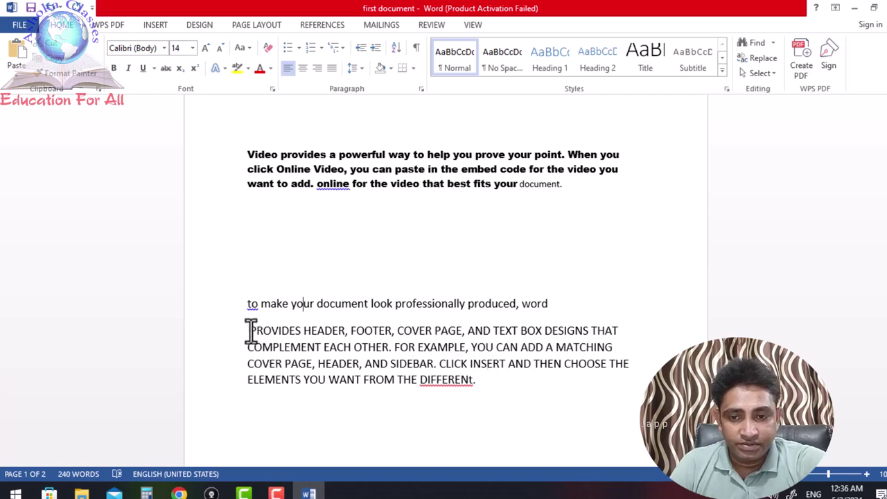
drag(250, 331, 618, 340)
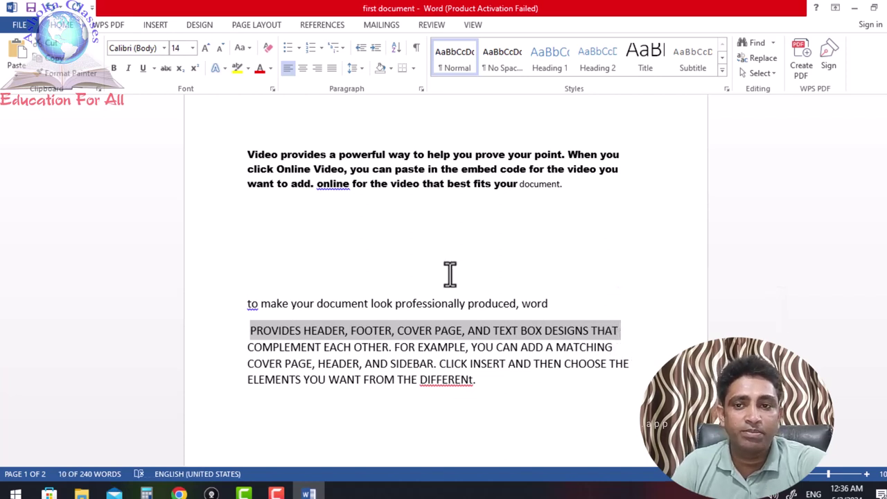
Apply Capitalize Each Word to the selected 'Provides Header…' line.
click(248, 48)
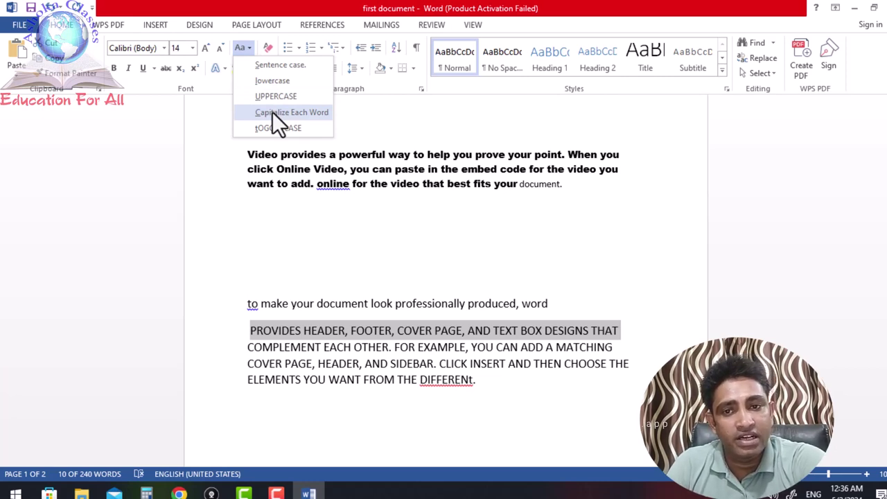
click(272, 111)
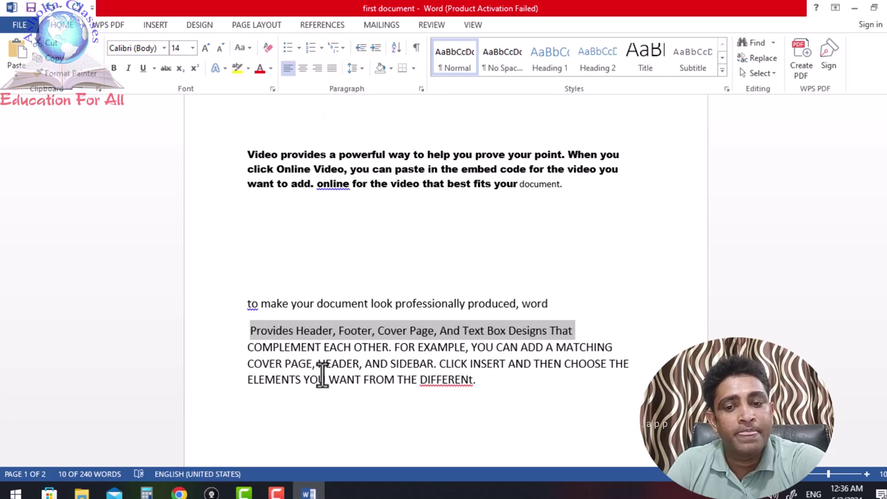
click(285, 335)
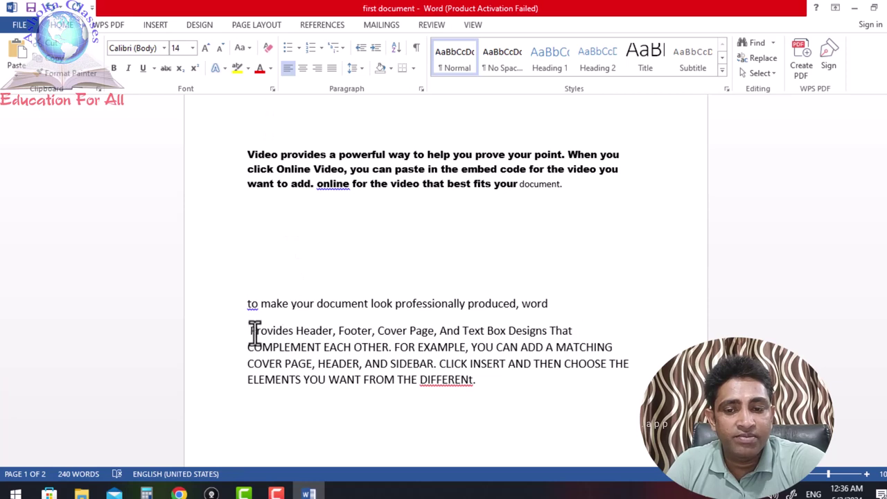
drag(247, 332, 295, 332)
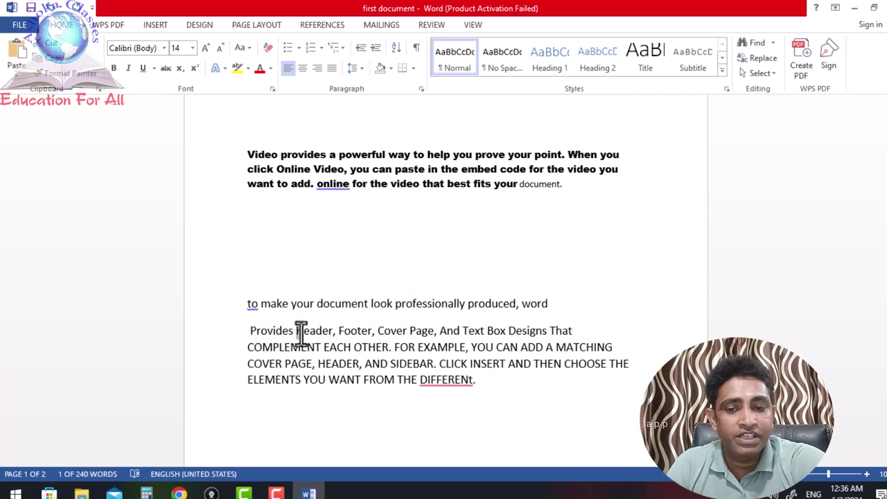
click(338, 332)
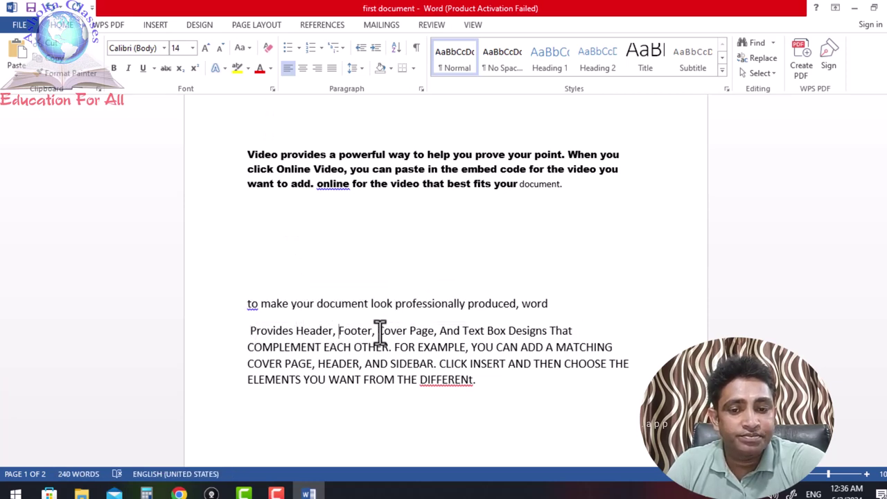
double_click(383, 331)
click(386, 354)
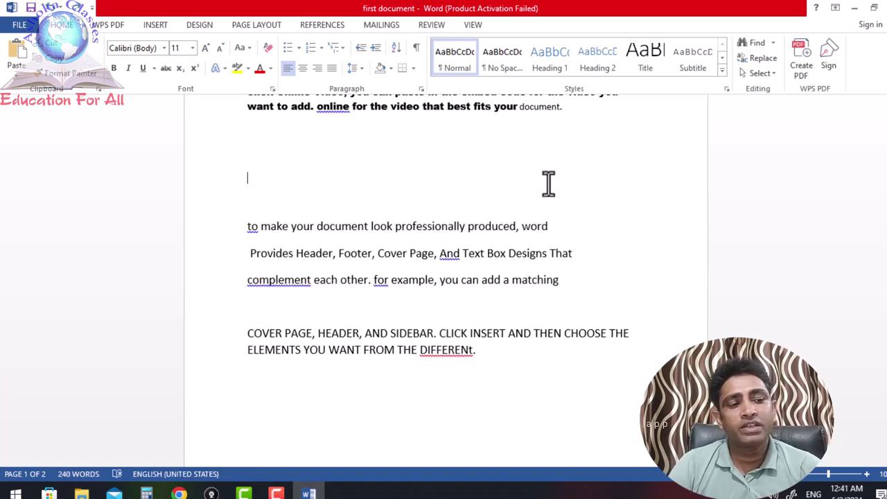
Apply tOGGLE cASE to the first sentence of the bold paragraph.
scroll(537, 192, up, 1)
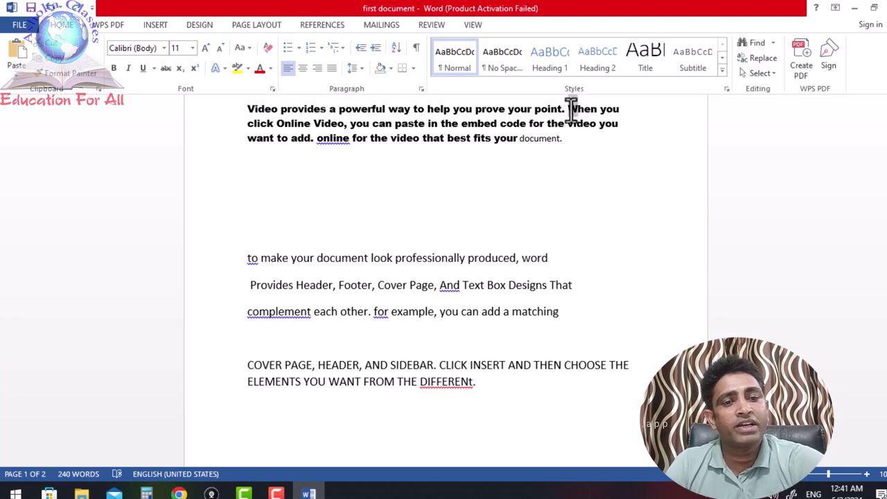
double_click(575, 111)
click(602, 181)
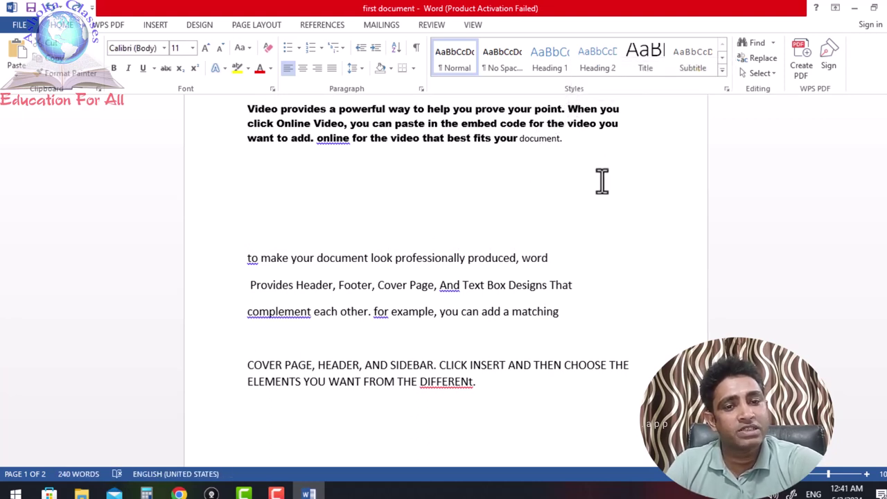
scroll(602, 181, up, 1)
scroll(602, 181, up, 1)
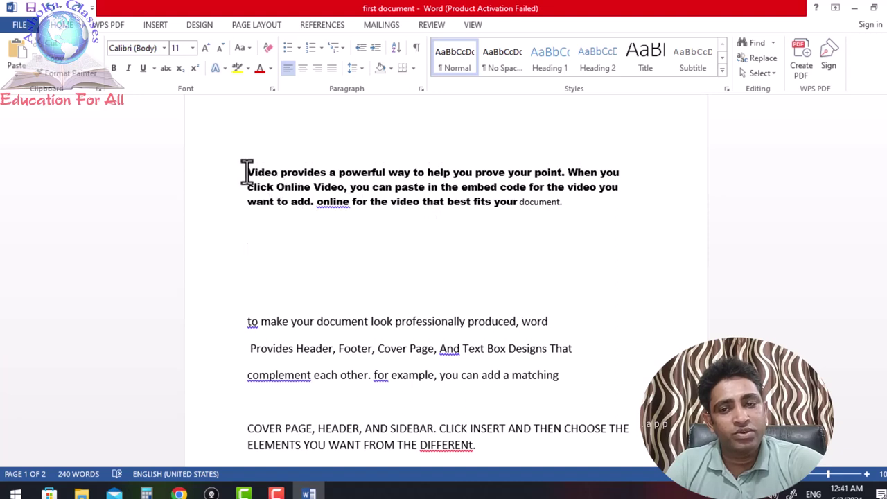
drag(248, 171, 568, 173)
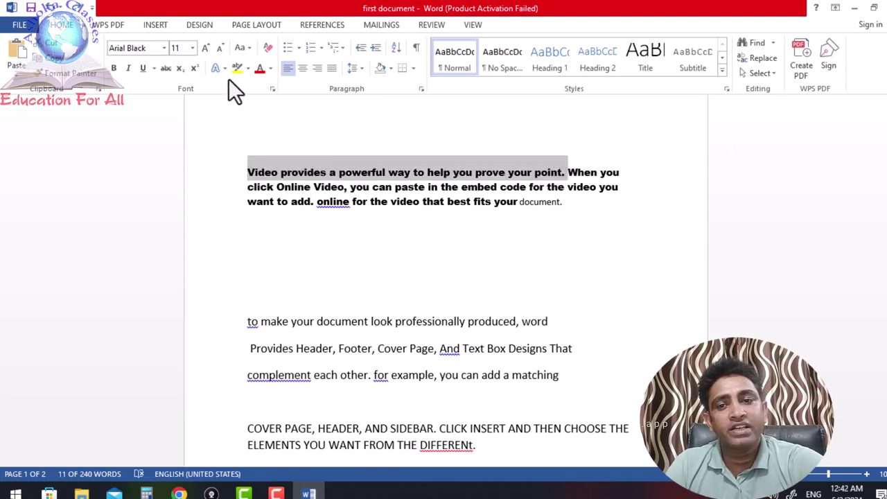
click(249, 47)
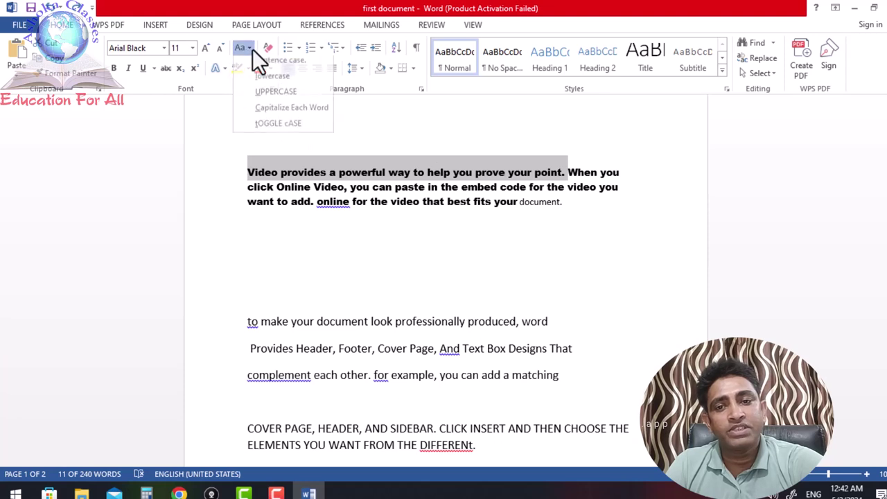
click(277, 128)
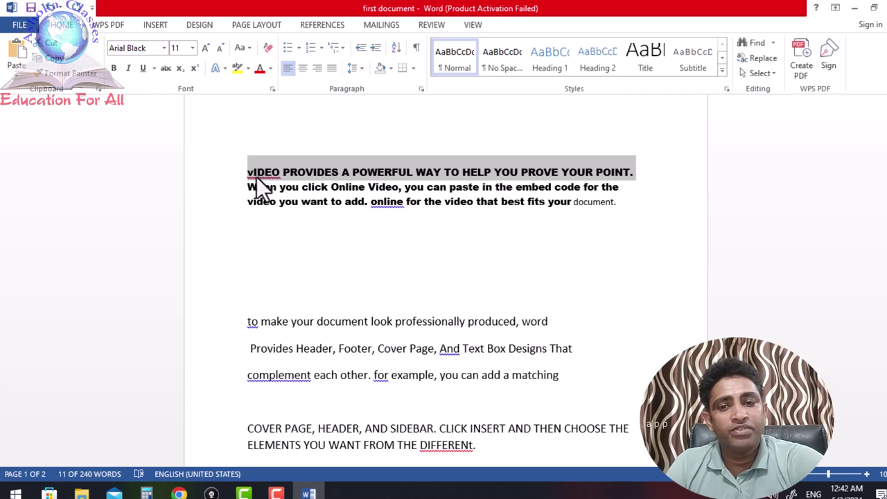
click(282, 235)
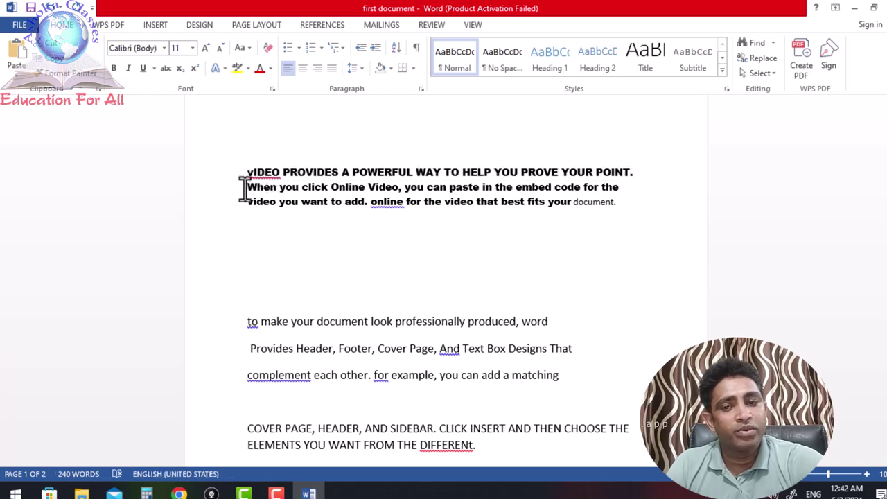
Apply tOGGLE cASE to the rest of the bold paragraph, starting from When.
mouse_move(246, 188)
mouse_down()
mouse_move(434, 211)
mouse_move(616, 204)
mouse_up()
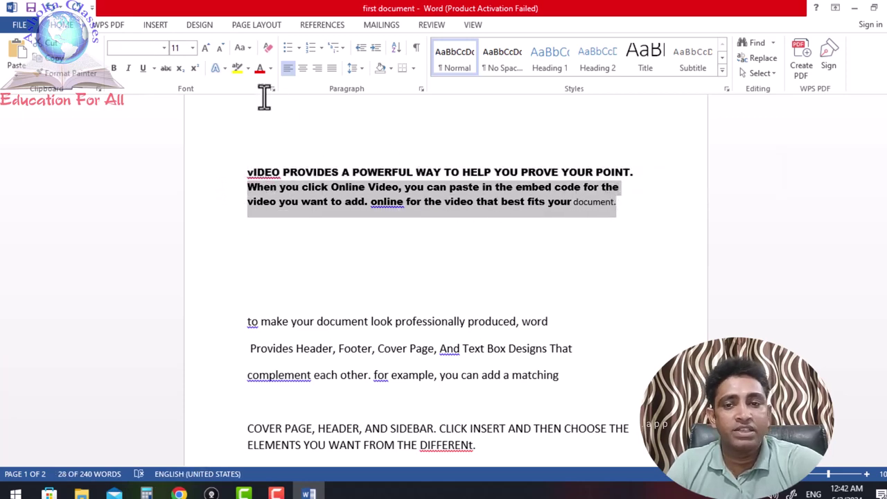
click(249, 48)
click(271, 129)
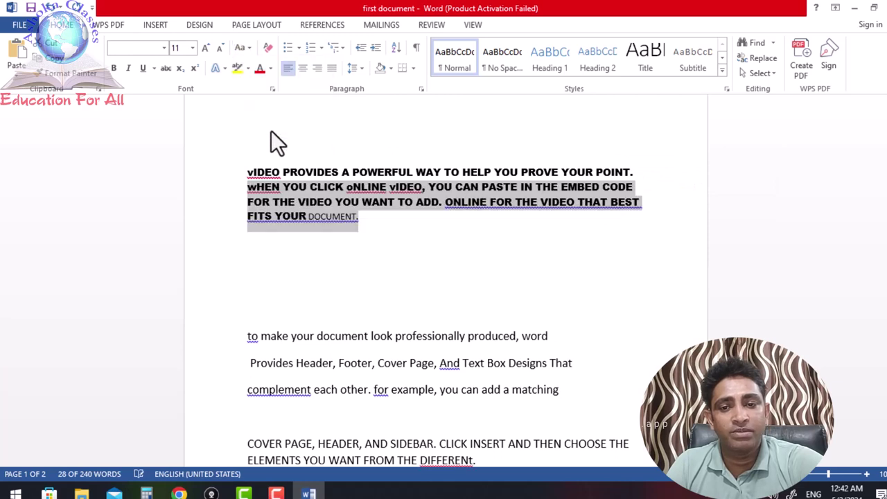
click(478, 281)
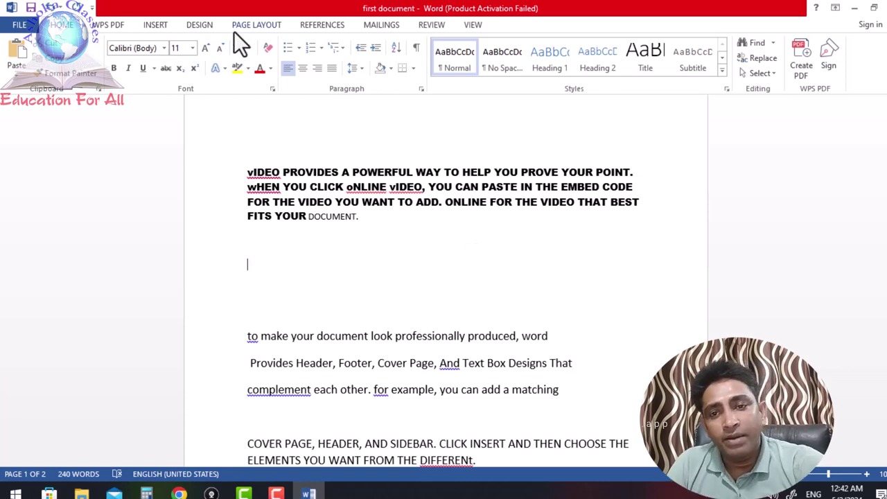
click(248, 50)
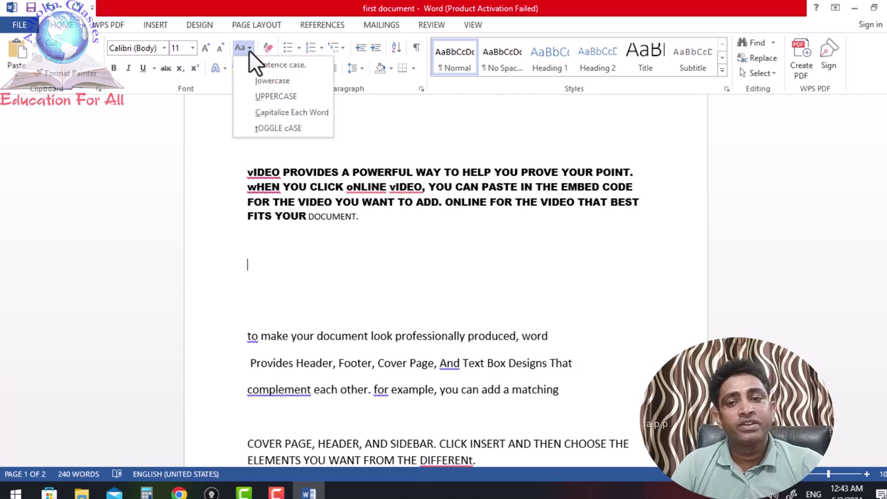
click(221, 156)
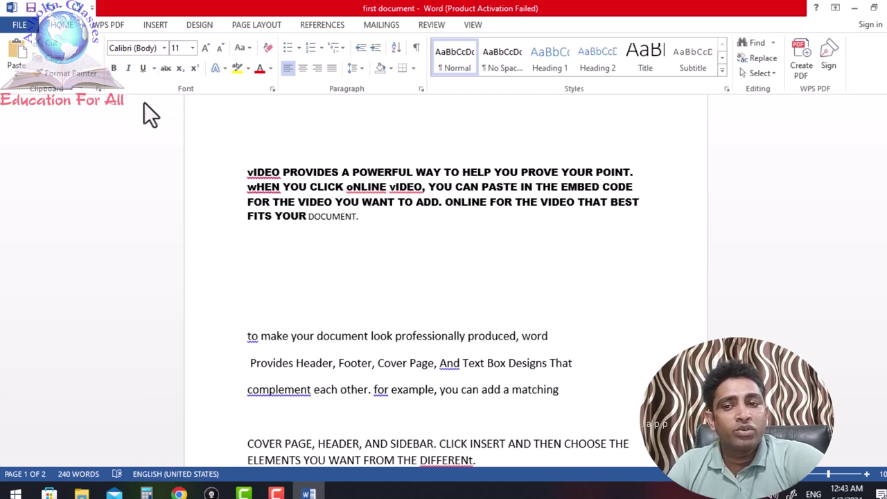
Delete all document text and generate fresh sample paragraphs with =rand().
scroll(259, 255, down, 1)
scroll(261, 254, down, 4)
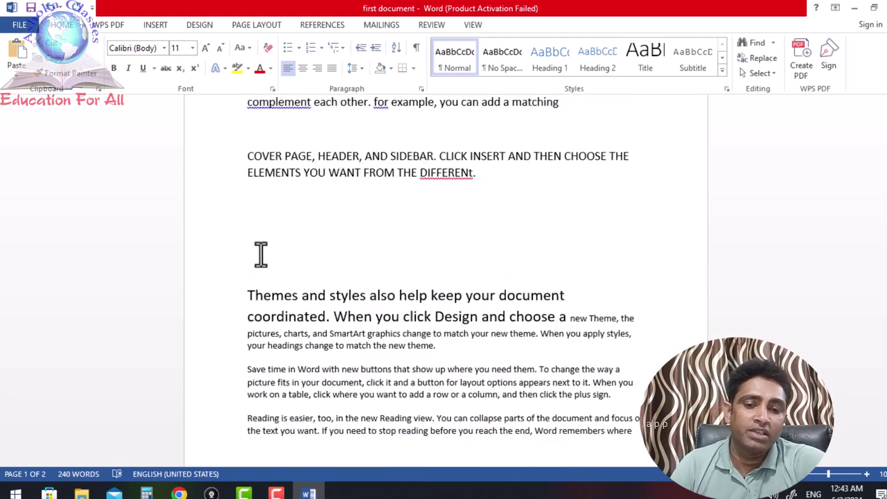
scroll(259, 253, down, 4)
scroll(259, 253, down, 6)
scroll(270, 255, down, 1)
scroll(291, 257, up, 2)
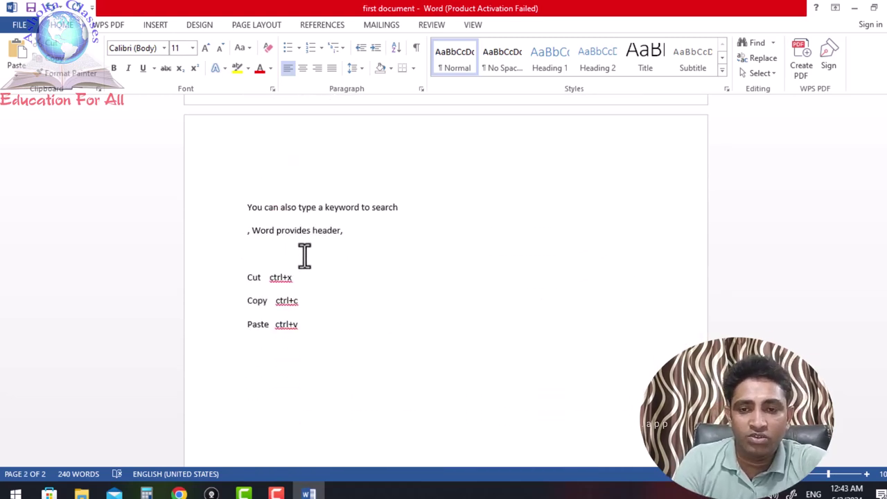
scroll(305, 255, down, 3)
scroll(305, 255, down, 2)
scroll(305, 255, up, 2)
scroll(305, 255, up, 2)
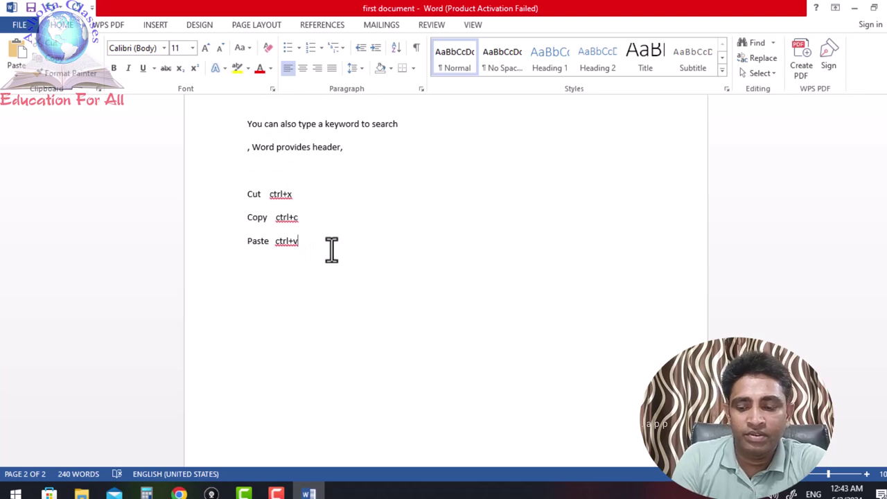
key(ctrl+a)
key(Delete)
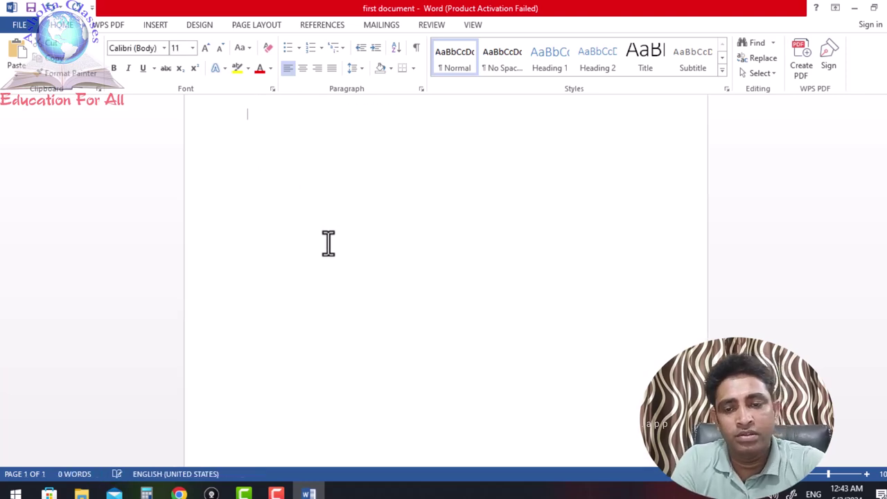
text(=ra)
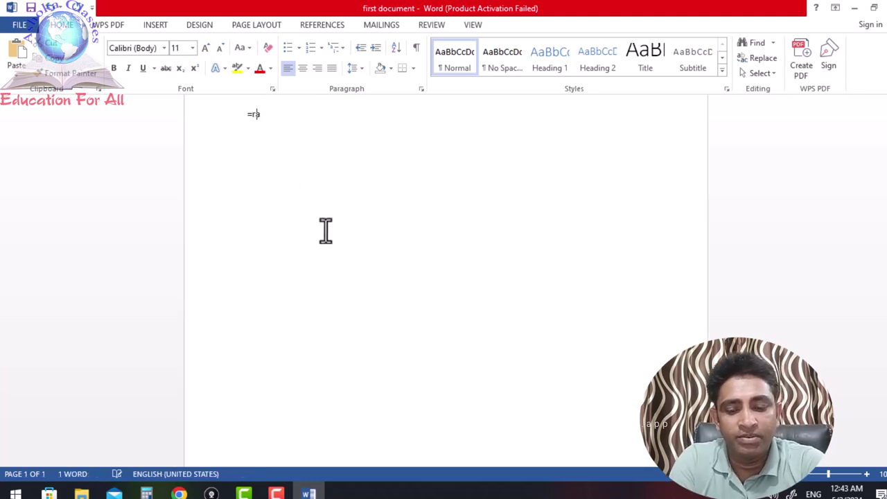
text(nd)
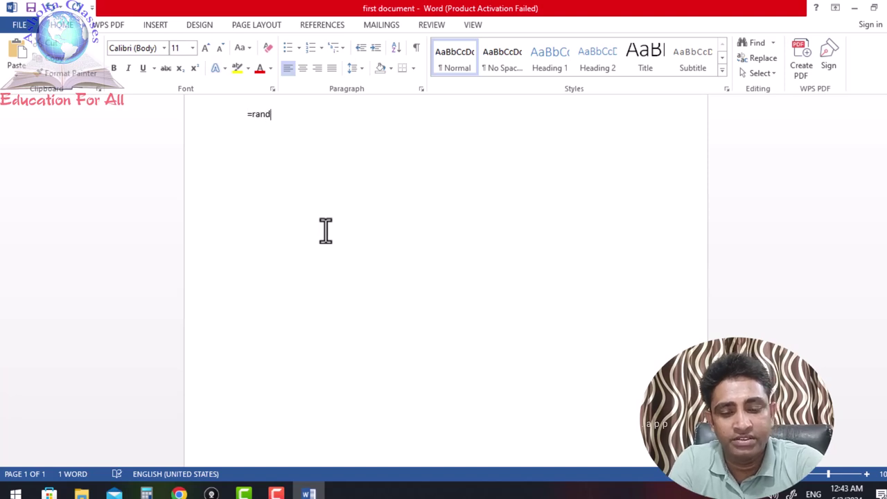
text(())
key(Return)
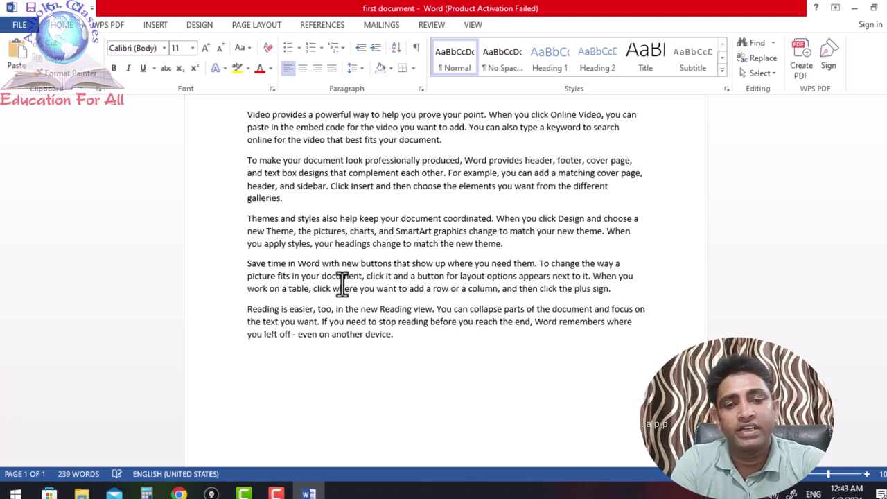
Make the first sample paragraph bold.
scroll(344, 305, up, 2)
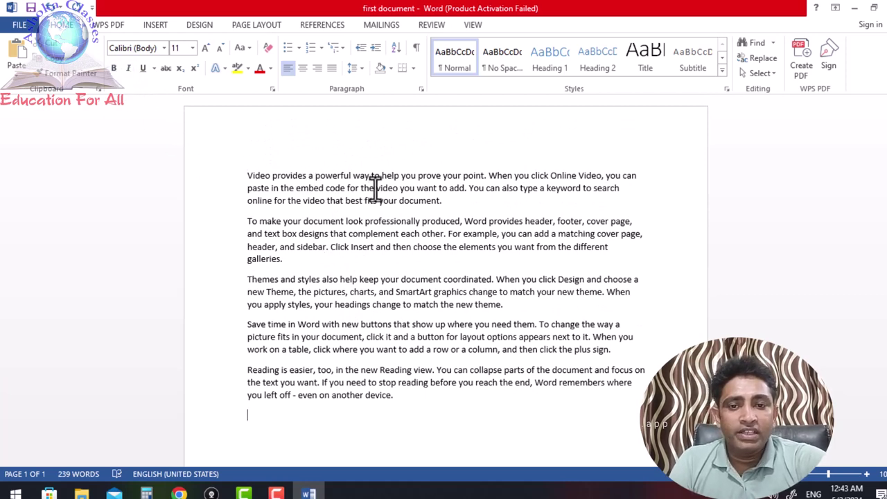
drag(434, 201, 251, 176)
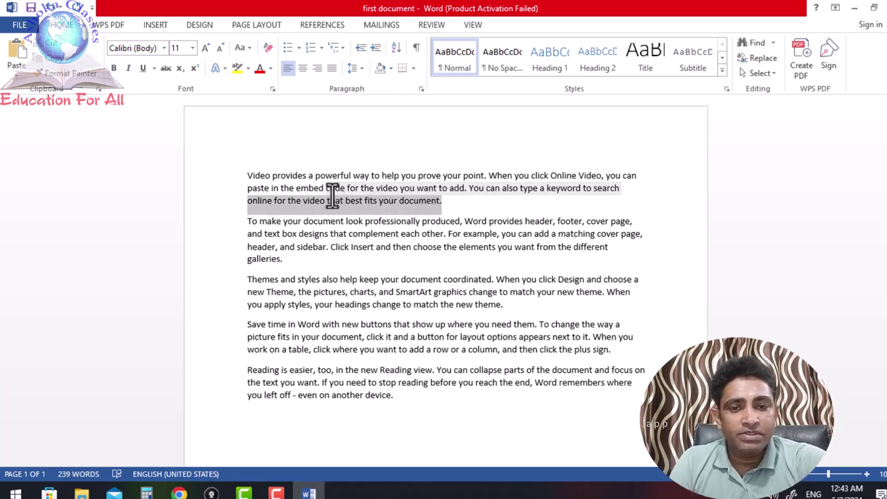
click(115, 70)
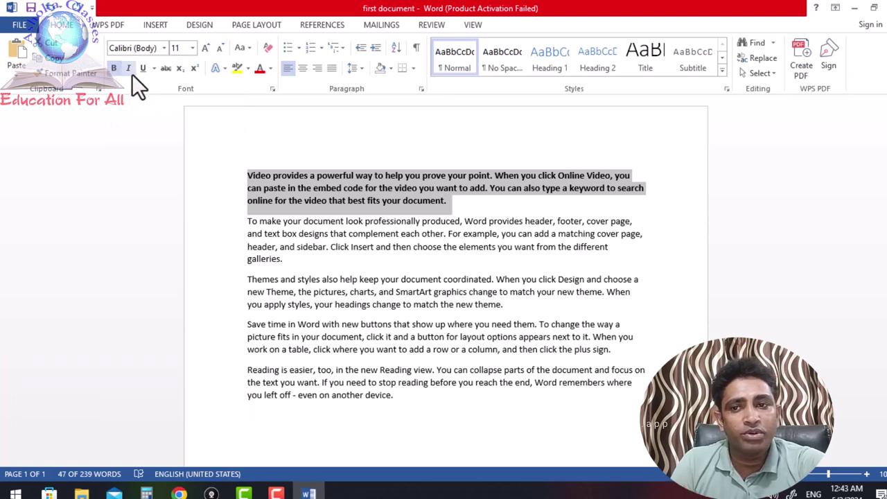
click(337, 271)
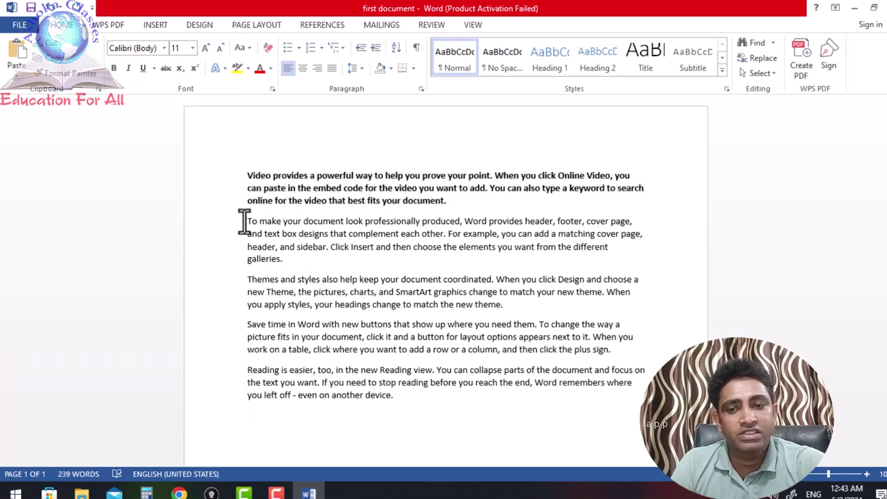
Italicize the second paragraph and underline the 'Themes and styles' paragraph.
drag(244, 222, 284, 259)
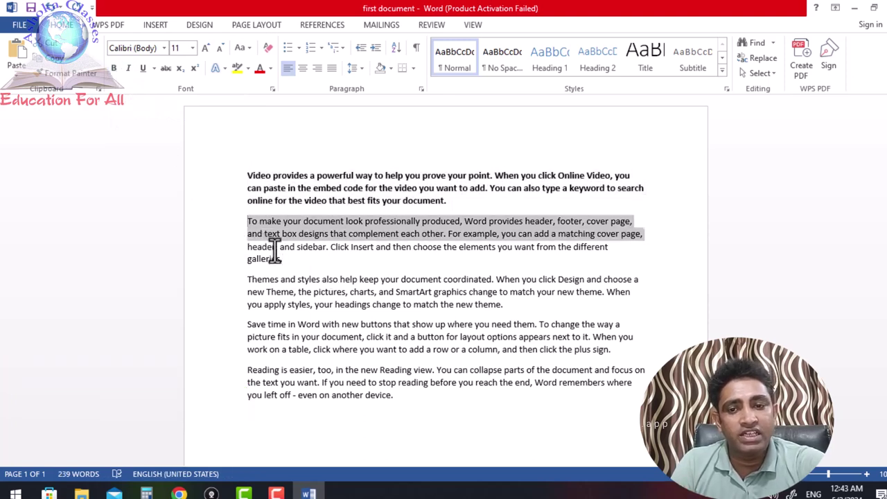
click(128, 68)
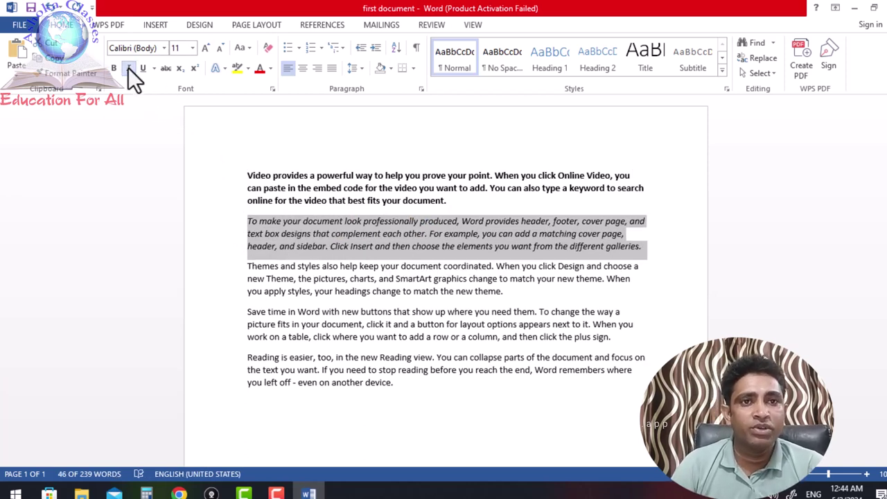
click(409, 242)
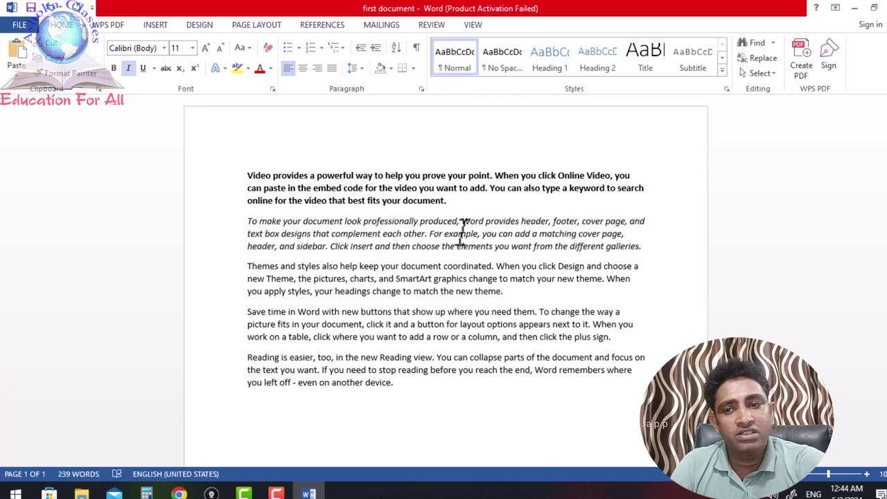
drag(248, 267, 506, 292)
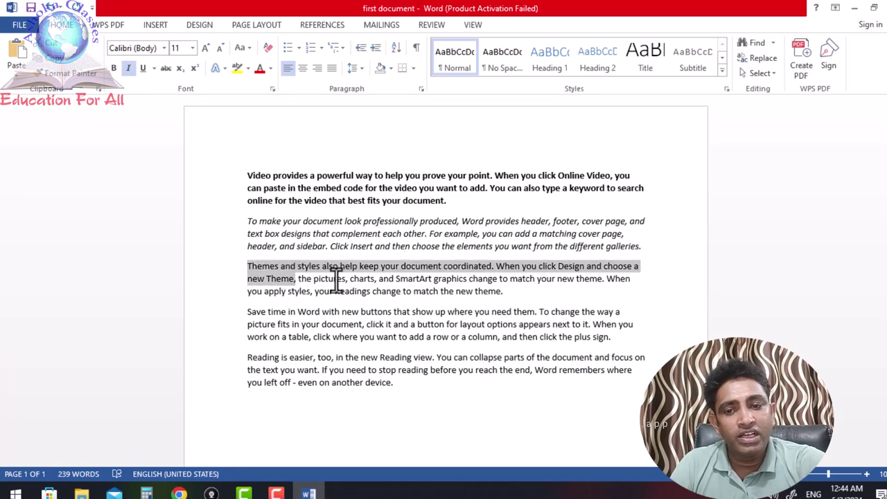
click(142, 72)
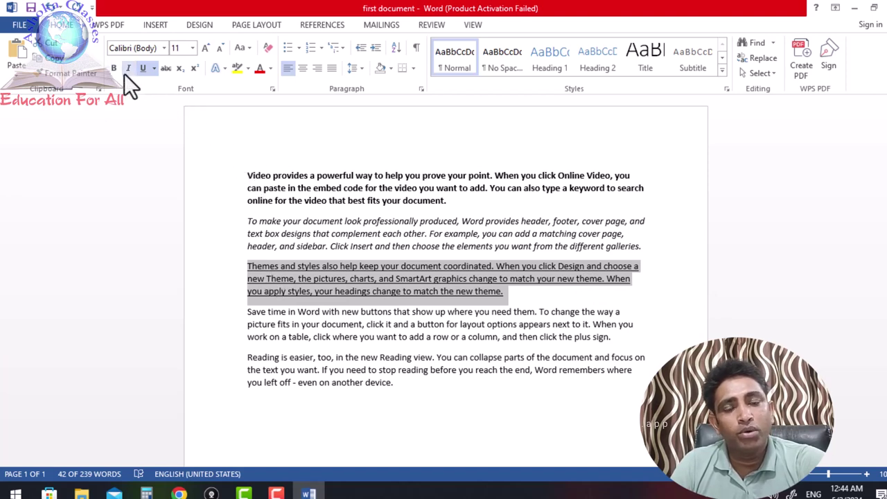
Below the bold paragraph, type 'Bold ctrl+B', 'ITALIC CTRL+I' and begin the UNDERLINE line.
click(462, 203)
key(Return)
key(Return)
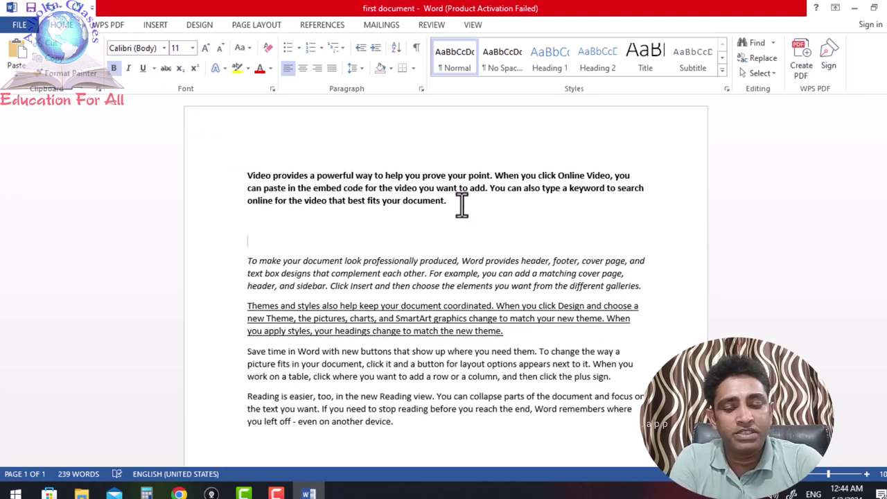
text(bold)
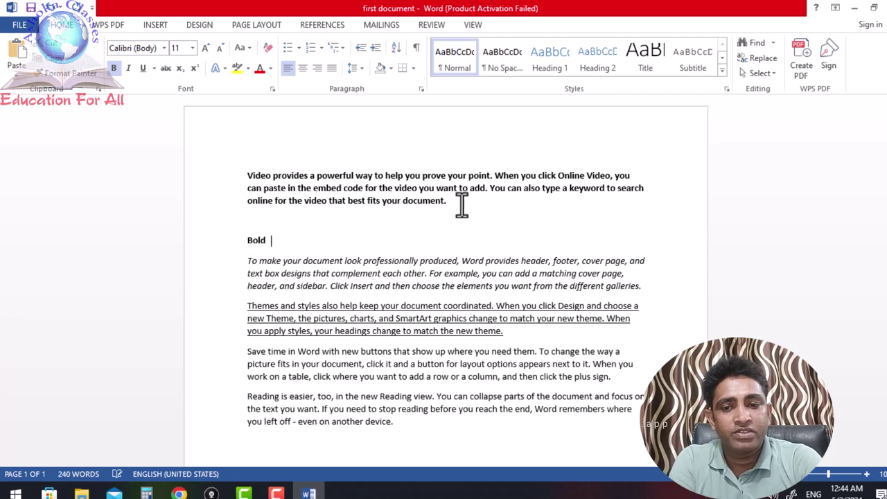
text( trl)
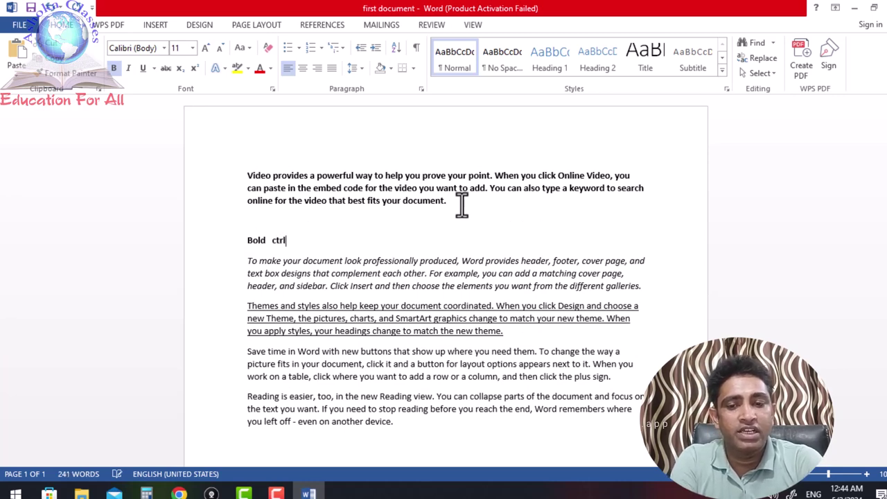
text(b)
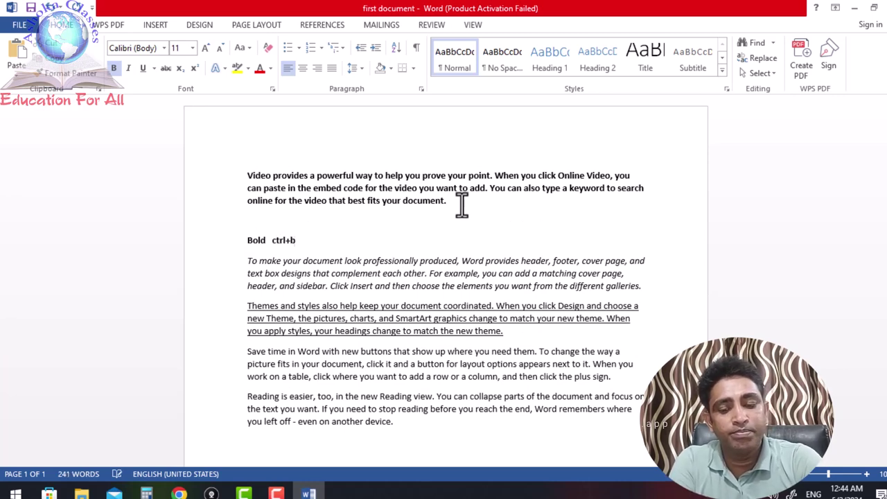
key(BackSpace)
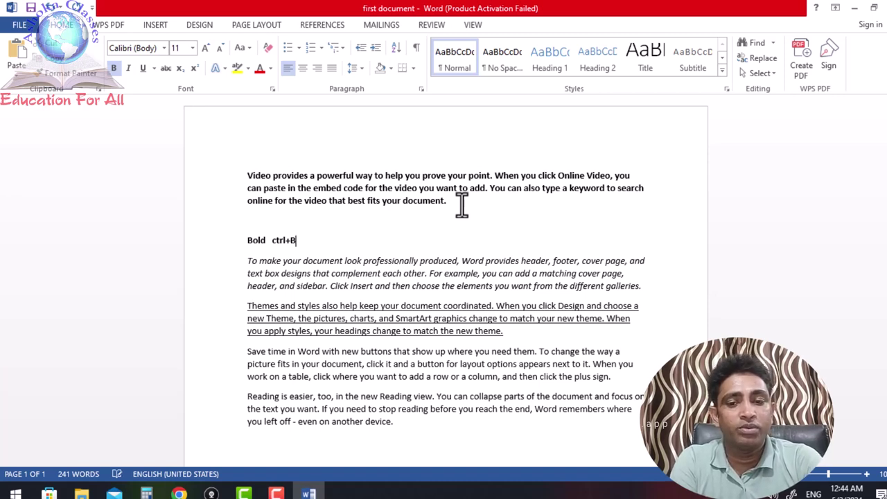
key(Return)
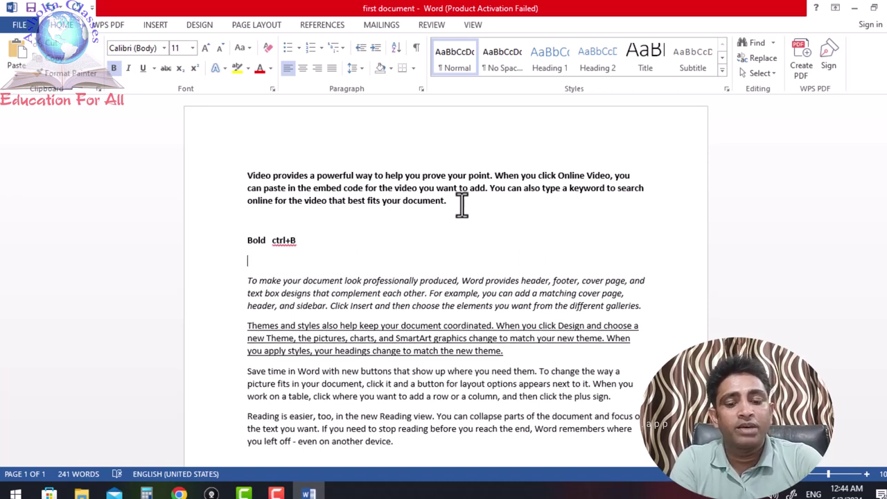
text(ITALIC    )
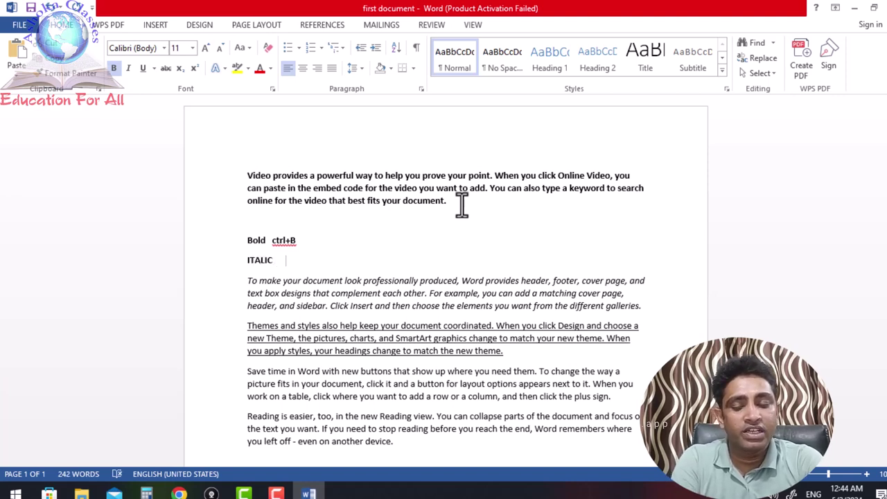
text(CTRL+I)
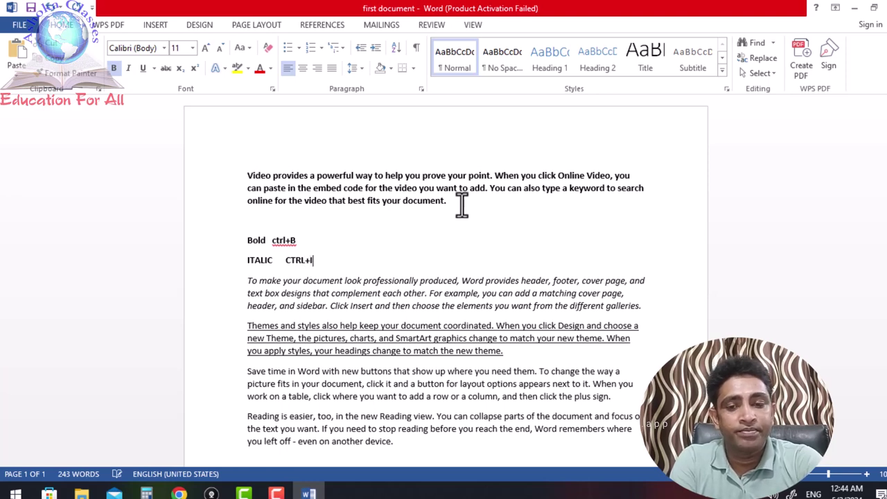
key(Return)
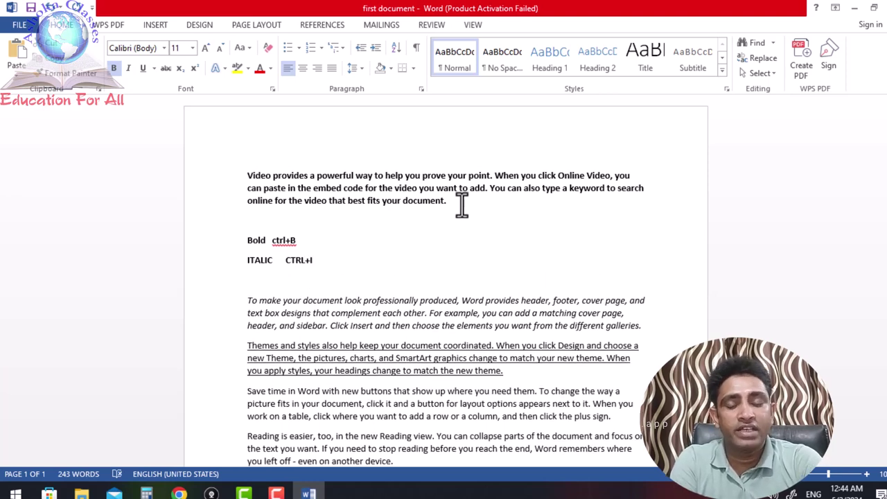
text(UNDERLINE C)
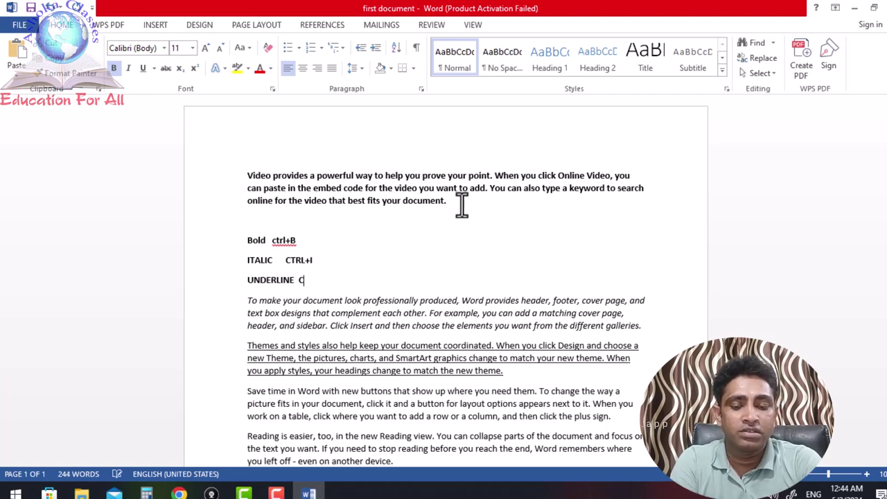
text(TRL+)
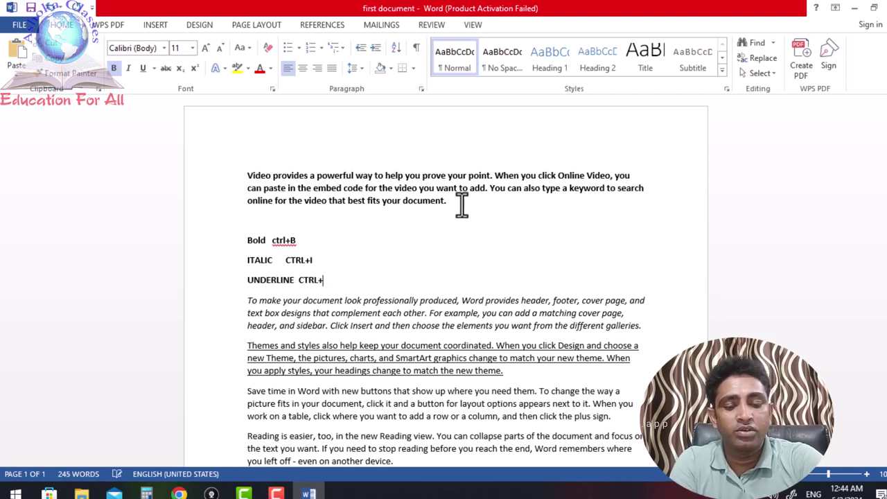
text(I)
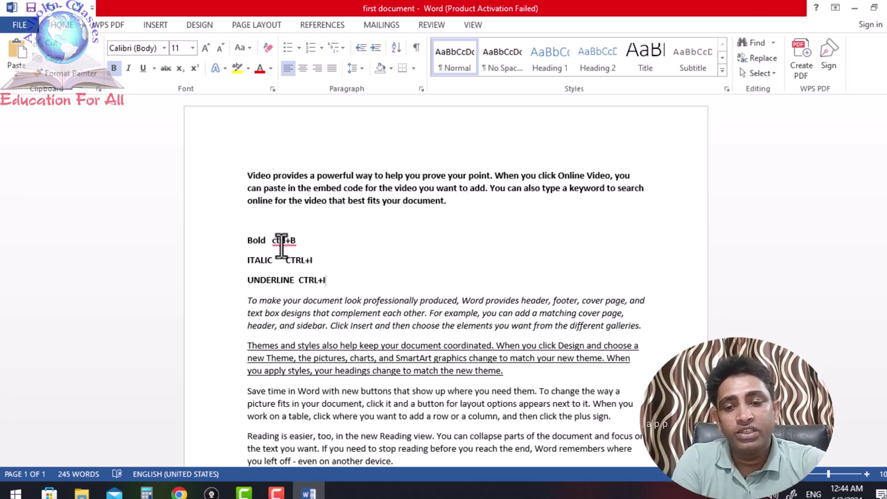
click(272, 241)
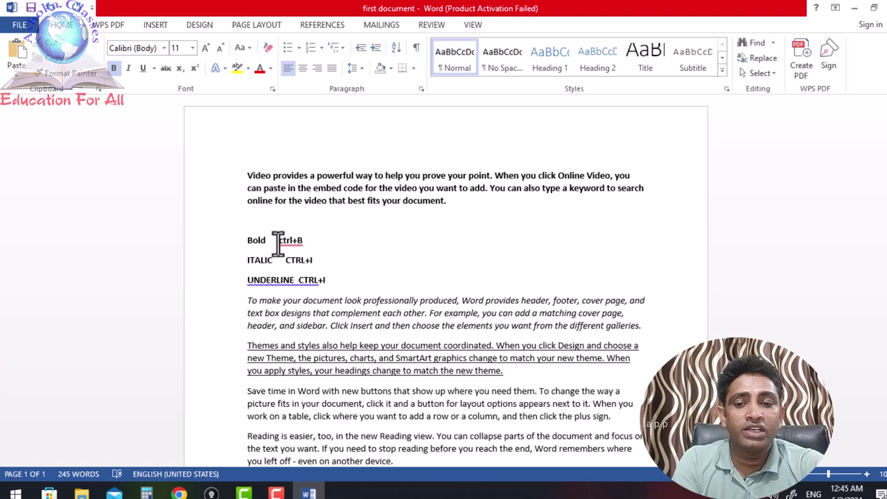
key(Tab)
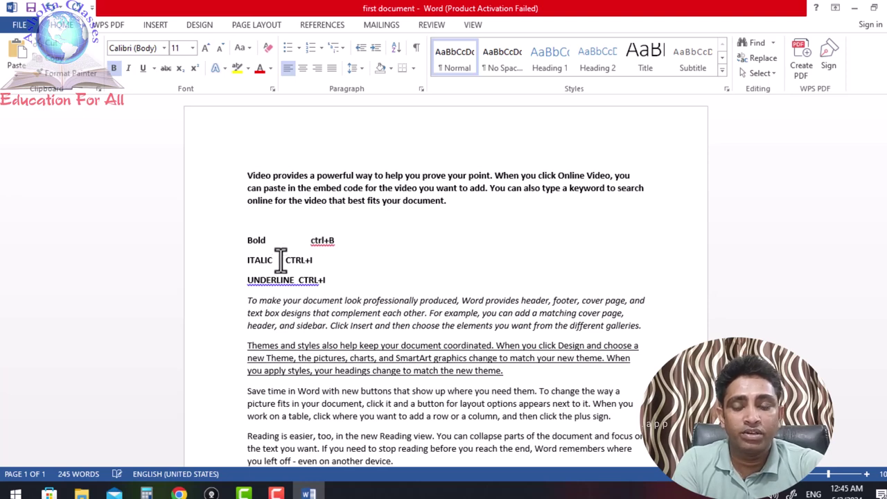
key(Tab)
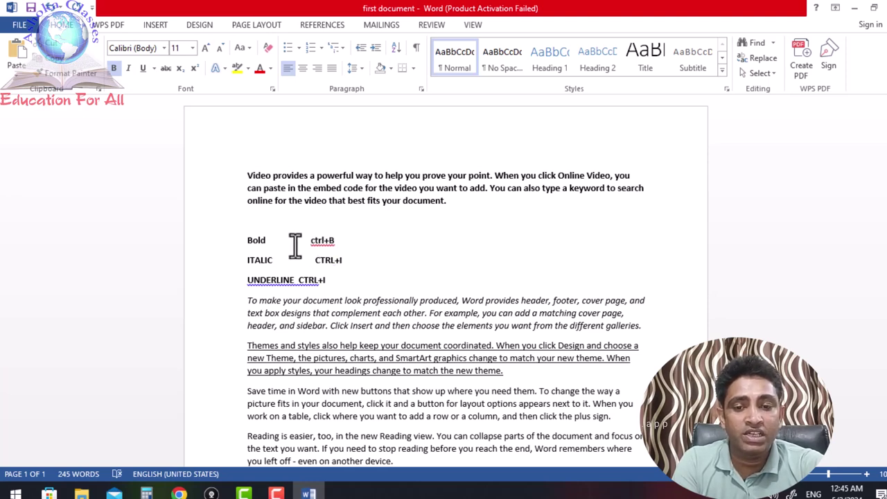
click(302, 241)
click(300, 280)
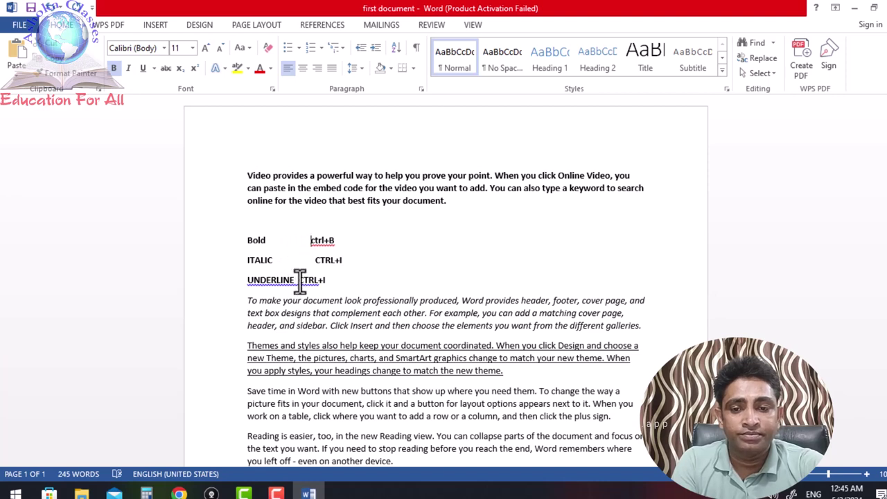
key(Tab)
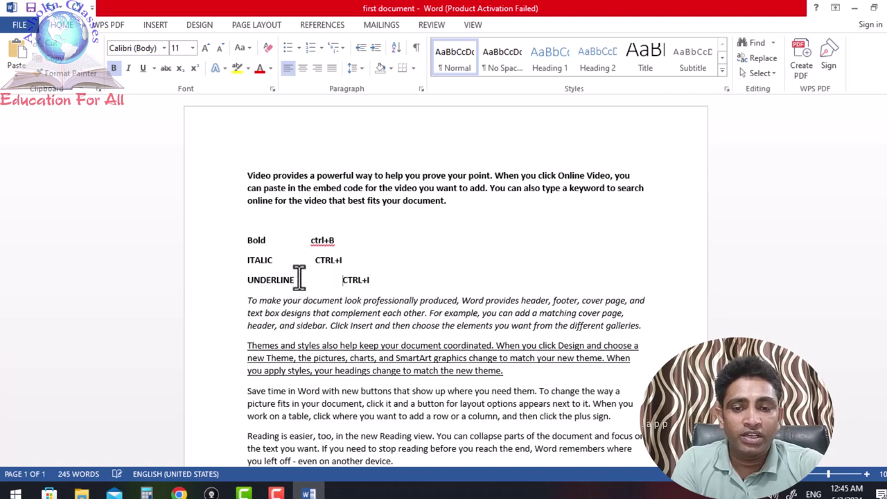
click(315, 261)
key(Tab)
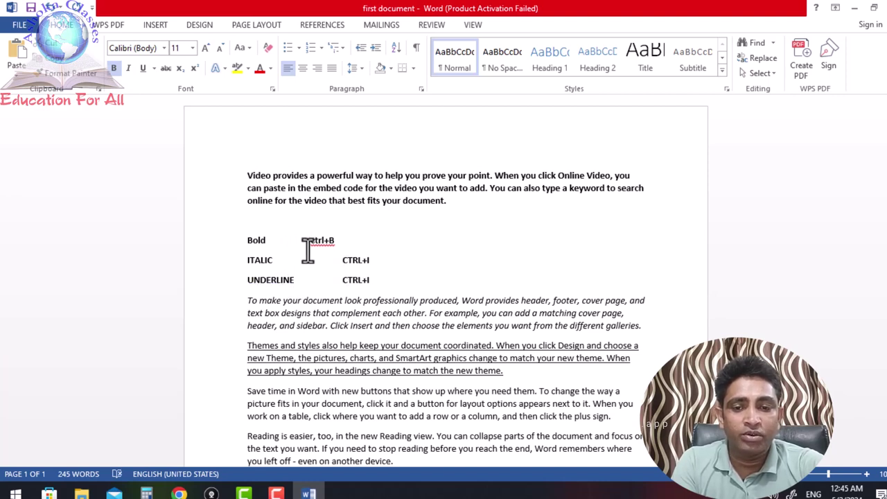
click(309, 240)
key(Tab)
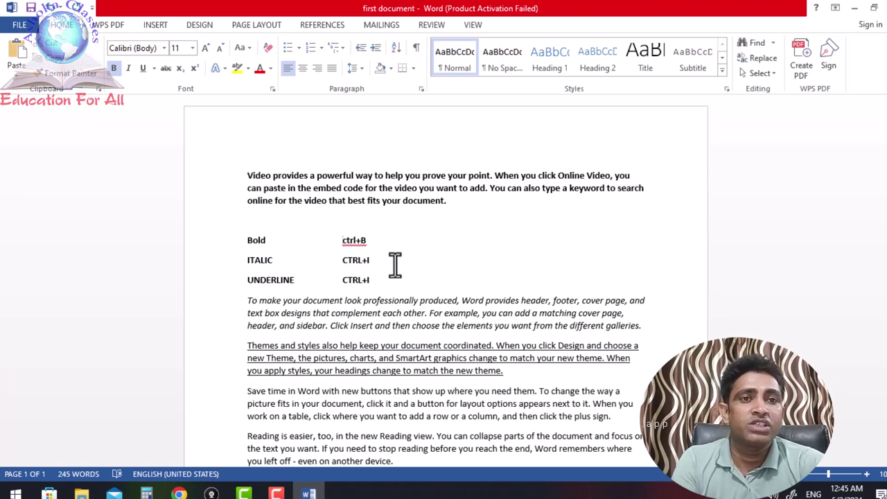
Add CUT CTRL+X, COPY CTRL+V and PASTE CTRL+V rows above the Bold entry.
click(250, 219)
text(Ur)
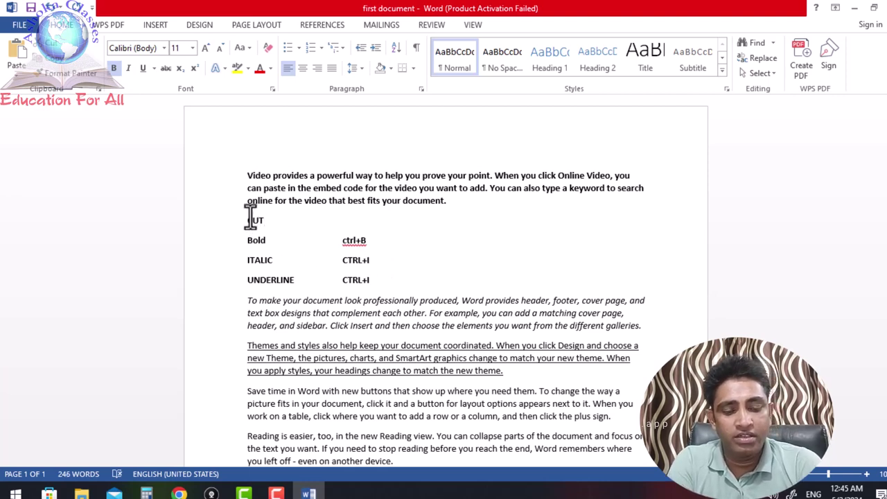
key(Tab)
key(Tab)
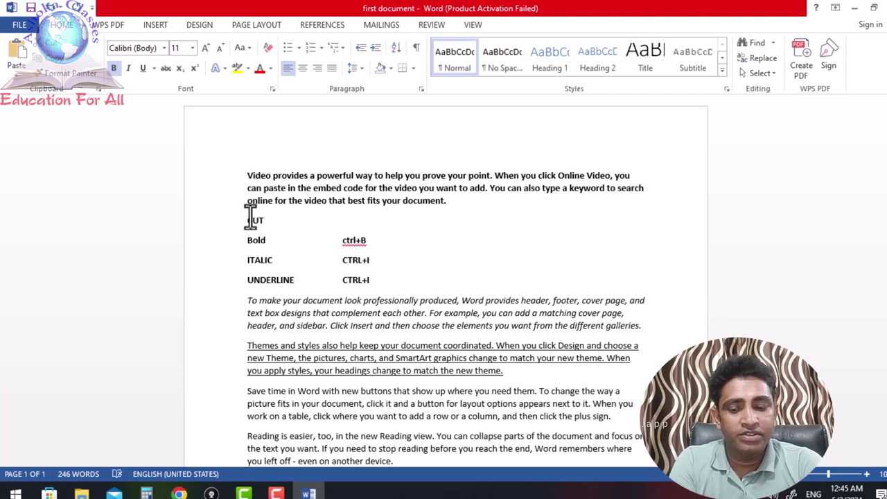
text(TRL)
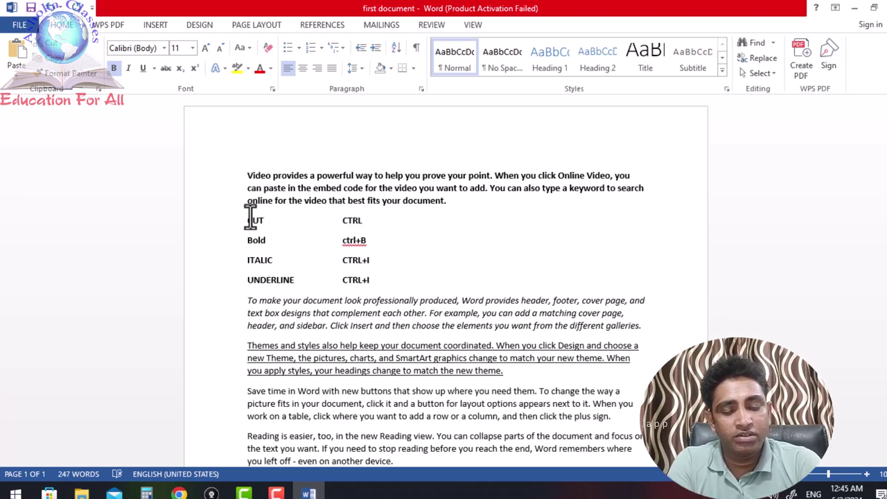
text(+)
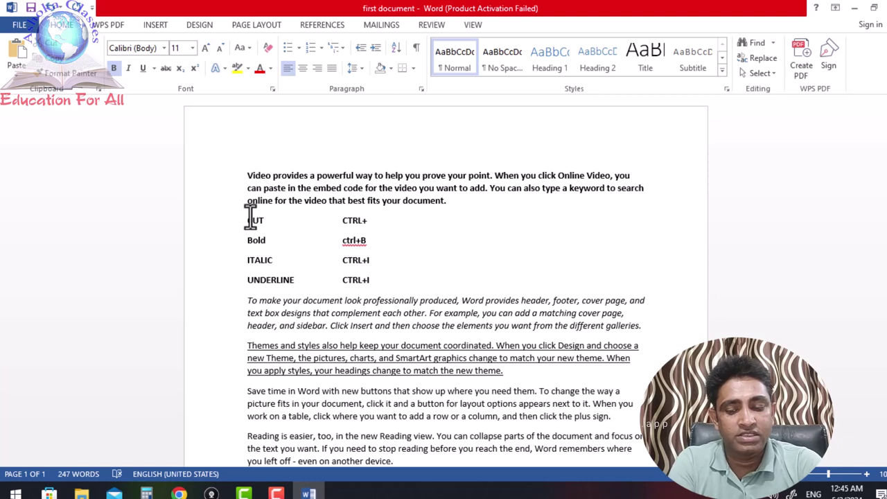
text(X)
key(Return)
text(C)
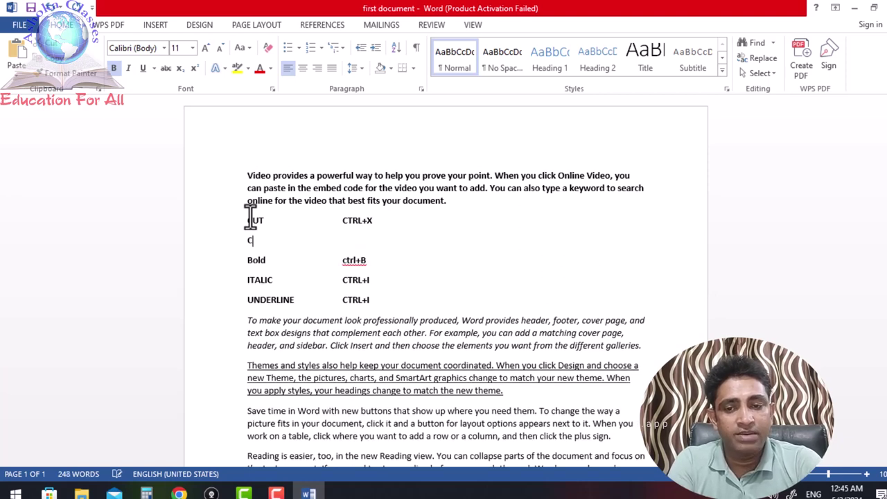
text(OPY	)
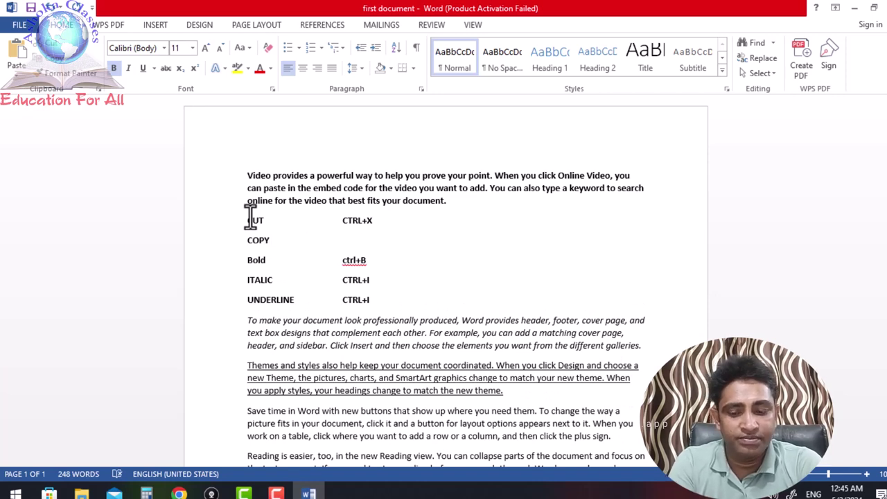
text(CTRL)
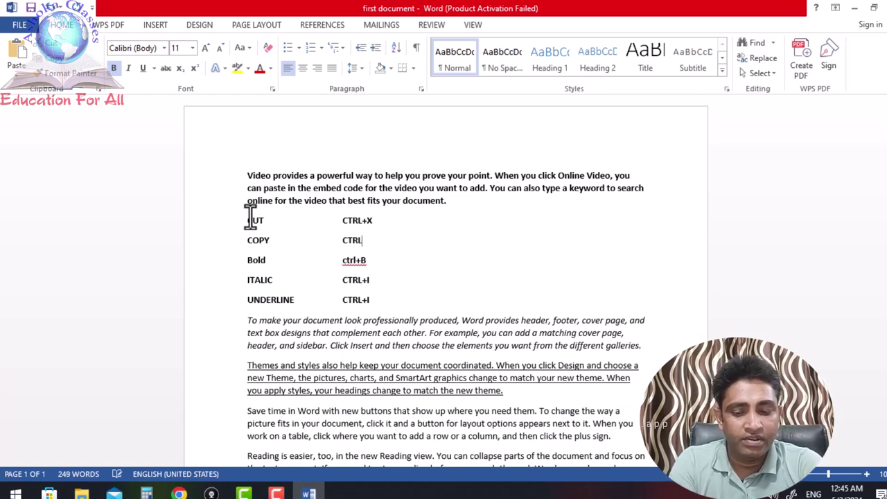
text(+V)
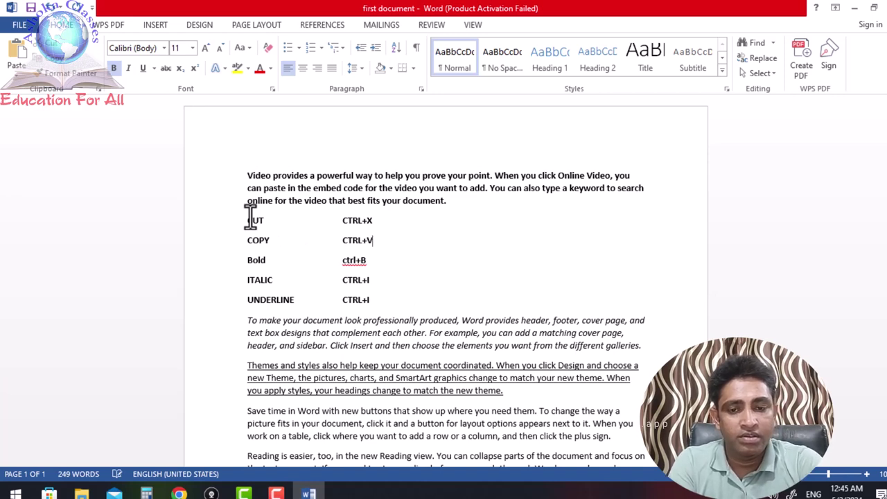
key(Return)
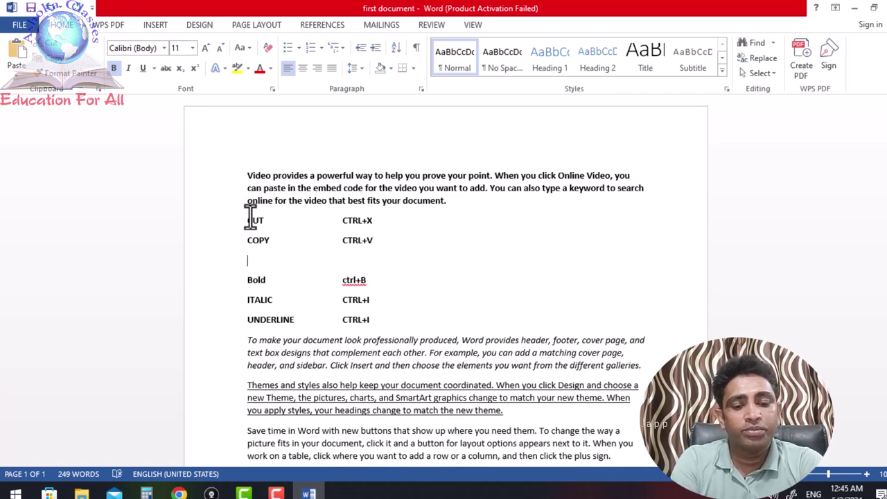
text(PASTE	)
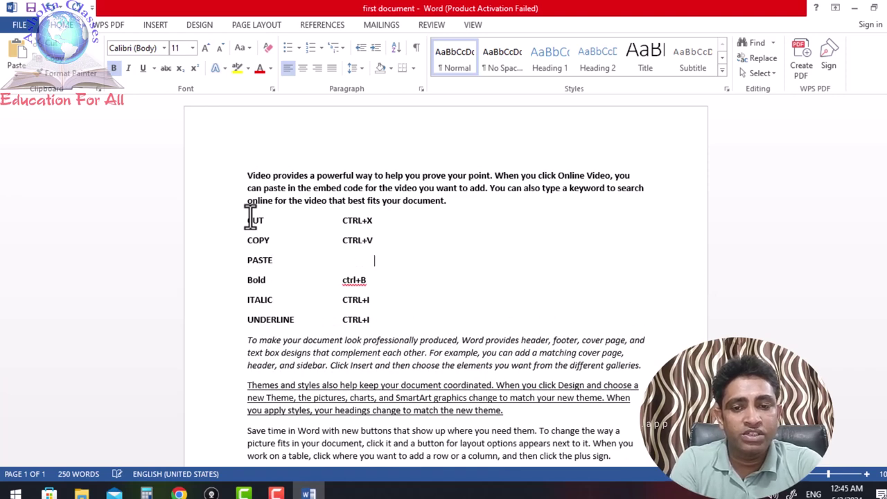
text(CT)
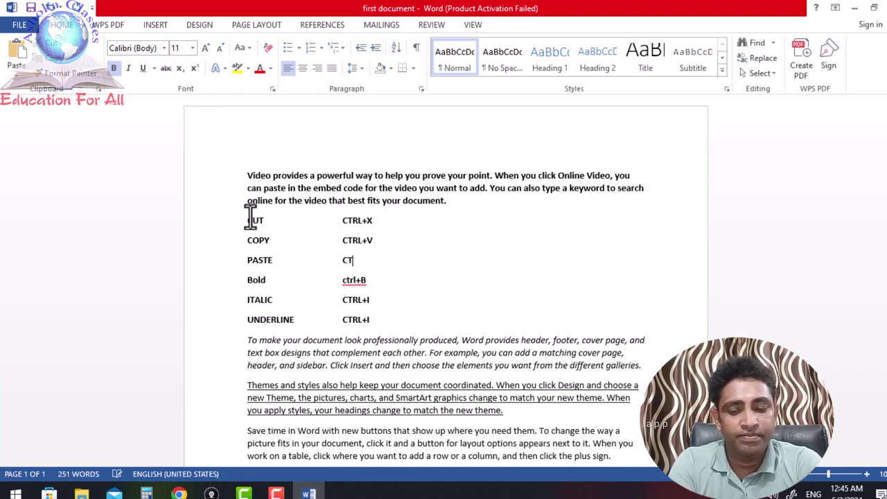
text(RL+V)
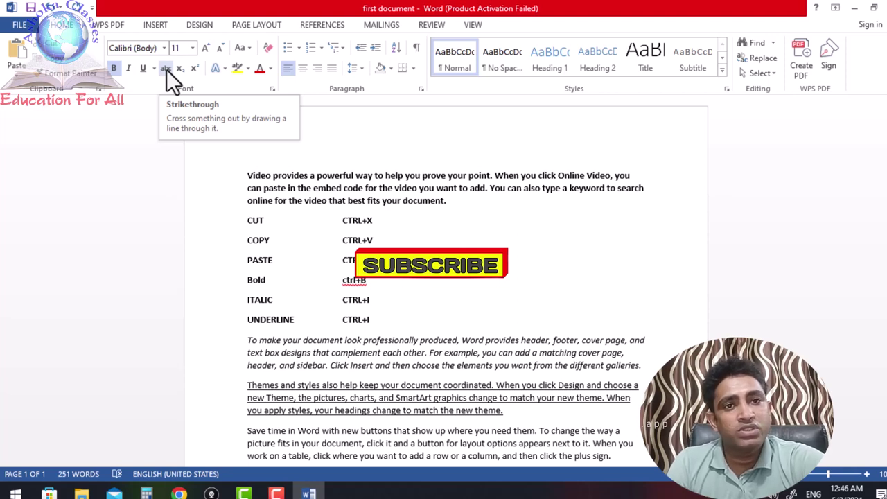
Strike through the opening paragraph's first line and split it into its own paragraph.
click(504, 225)
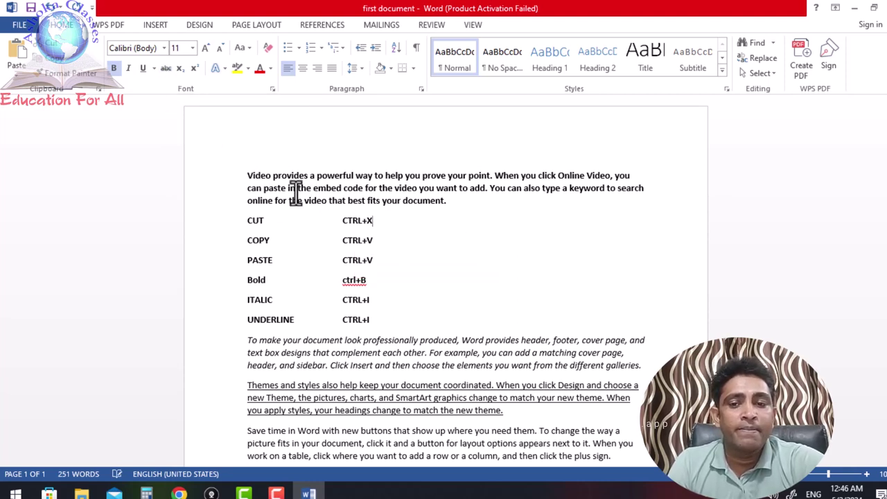
drag(244, 175, 629, 178)
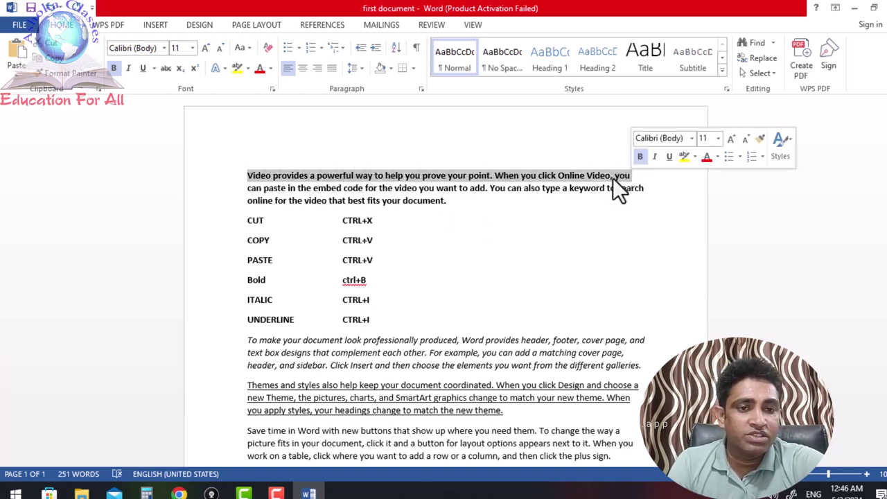
click(165, 71)
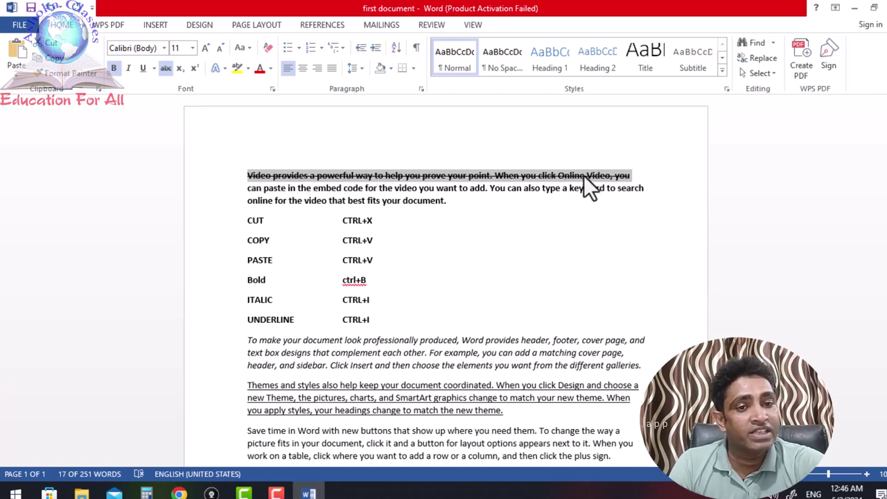
click(637, 175)
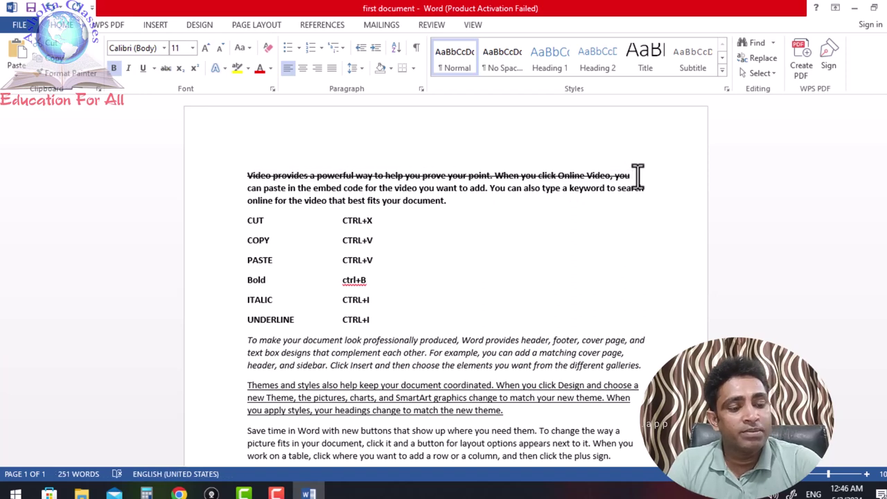
key(Return)
key(Return)
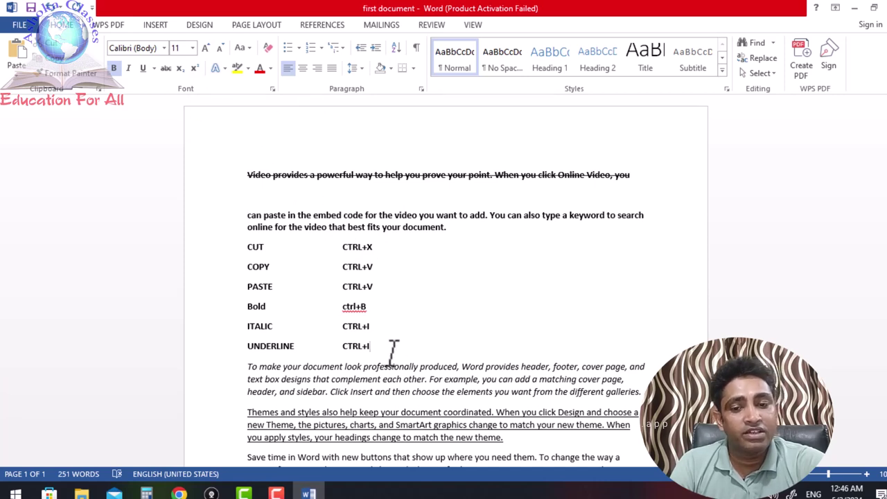
Type H2O on a new line below the shortcut list and superscript the 2.
key(Return)
key(Return)
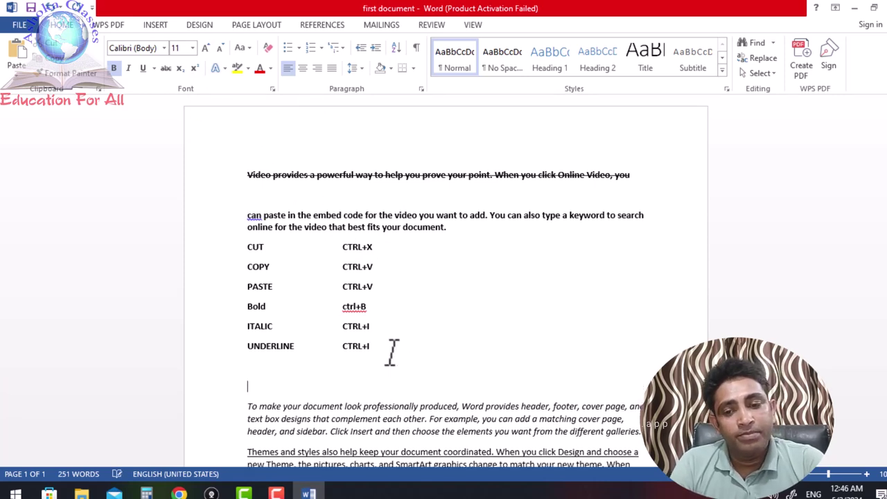
key(Return)
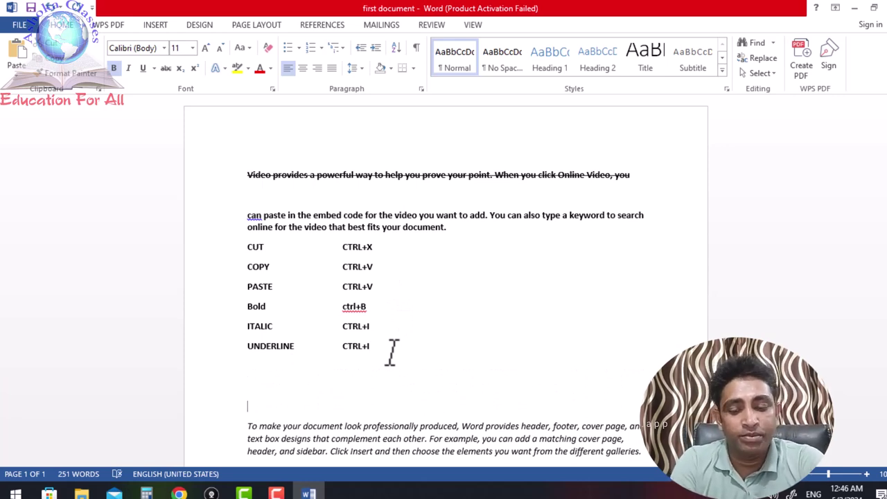
text(H2)
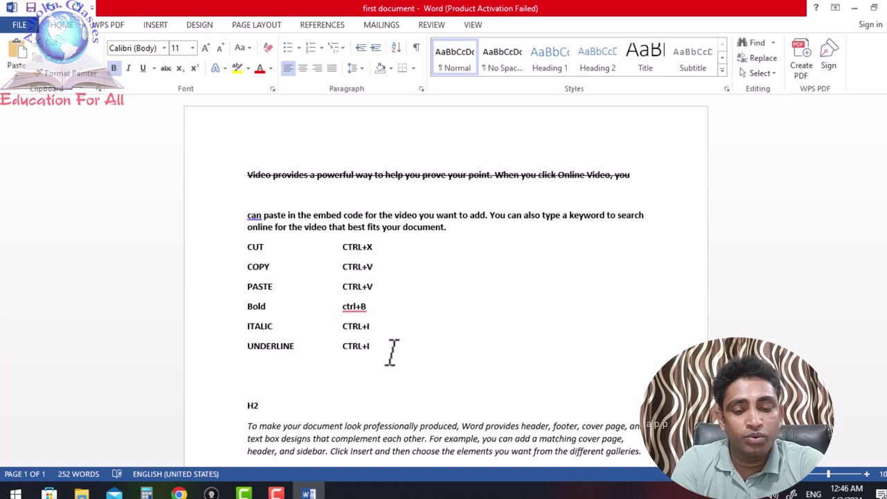
text(0)
key(BackSpace)
text(O)
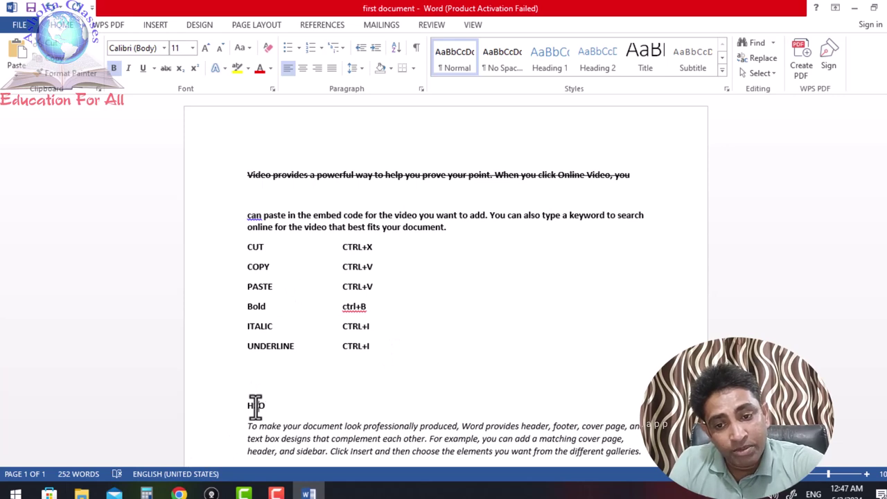
drag(257, 406, 252, 408)
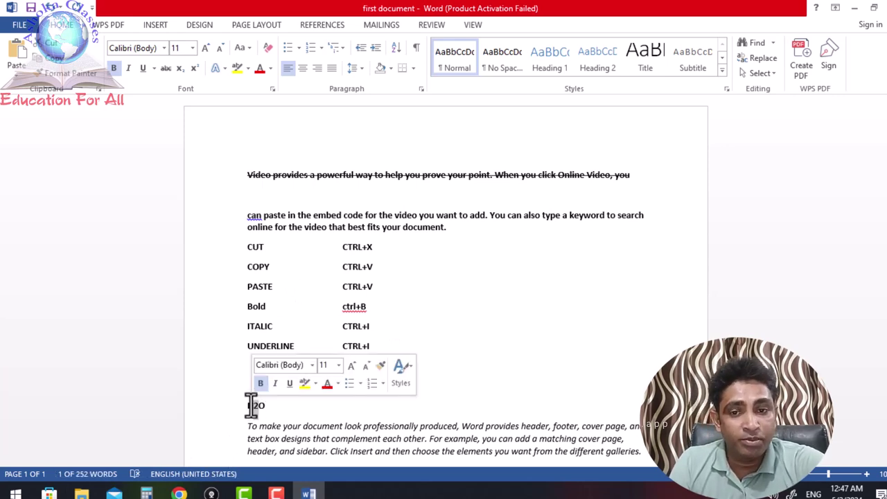
click(193, 68)
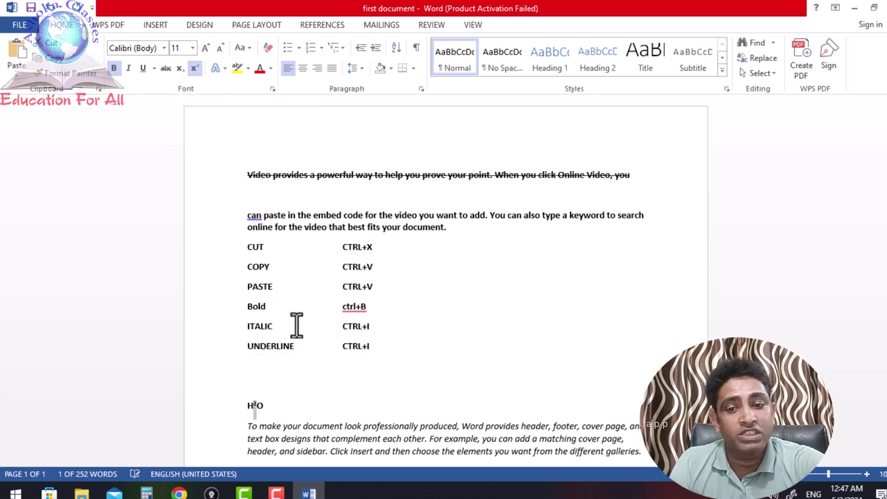
click(335, 403)
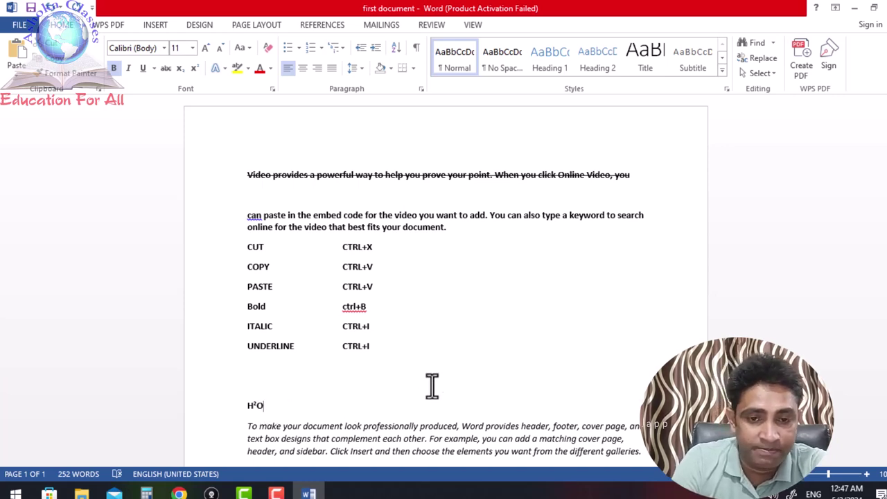
Type an extra 2 right after H²O.
scroll(397, 394, down, 1)
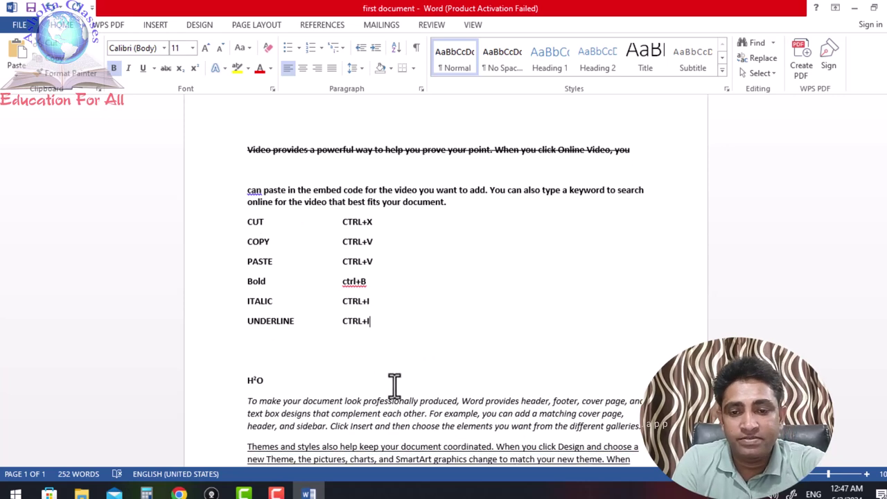
click(497, 355)
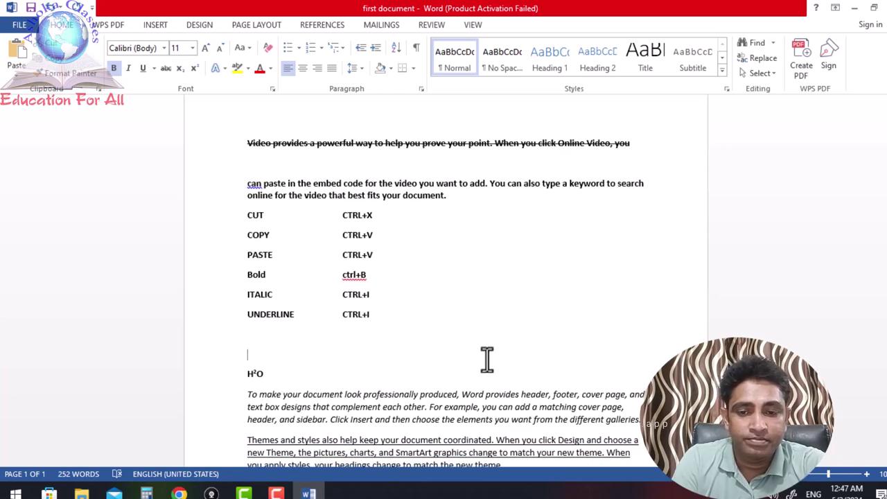
click(272, 377)
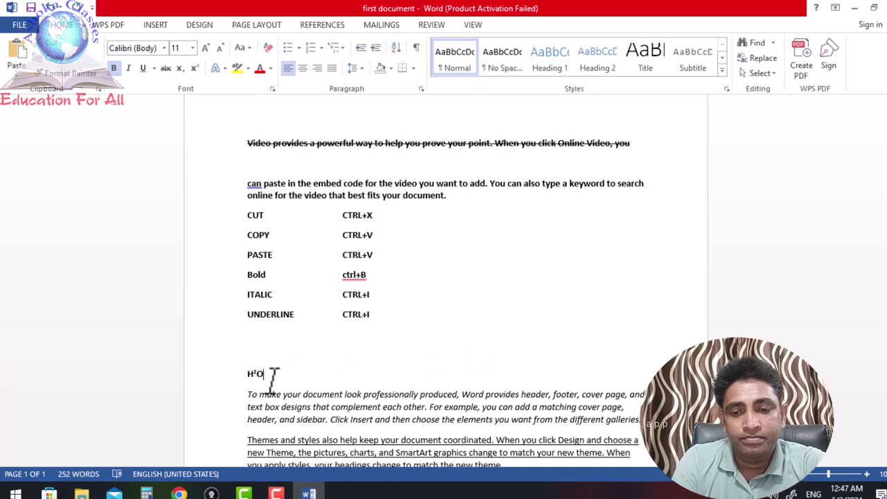
text(2)
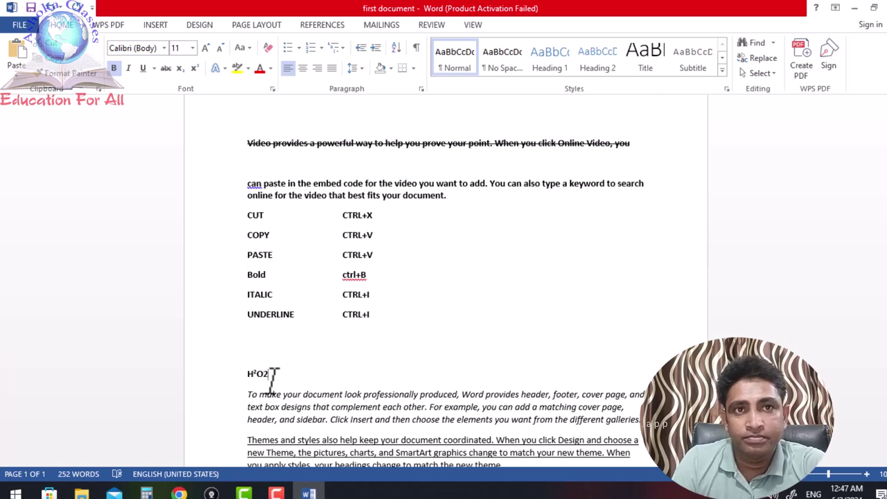
Remove the stray 2, type RAM on a new line and make its A subscript.
key(BackSpace)
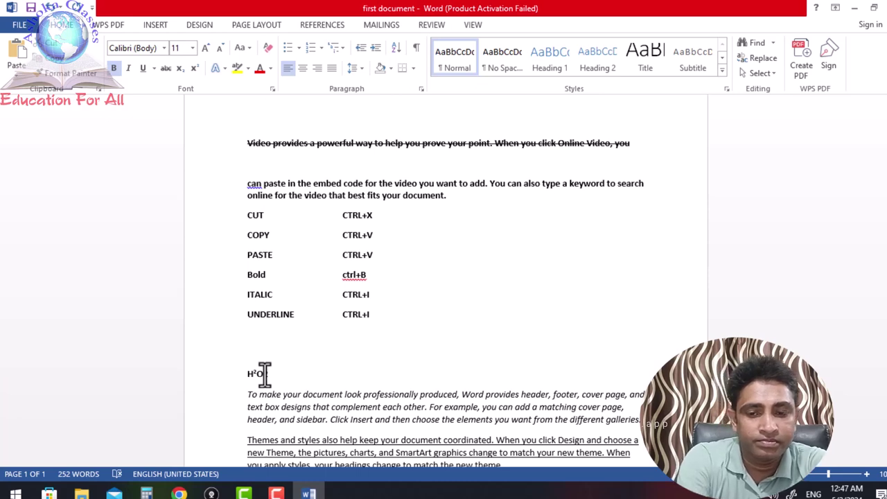
key(Return)
key(Return)
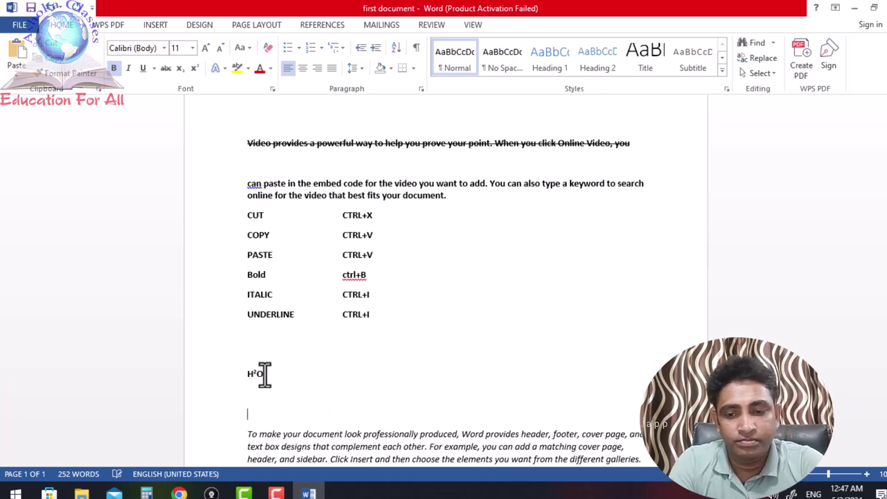
text(HAM)
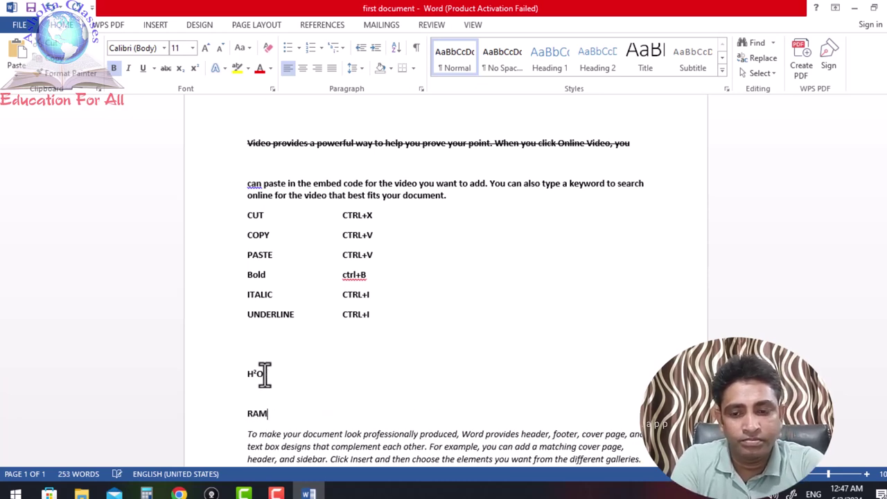
key(Left)
key(Left)
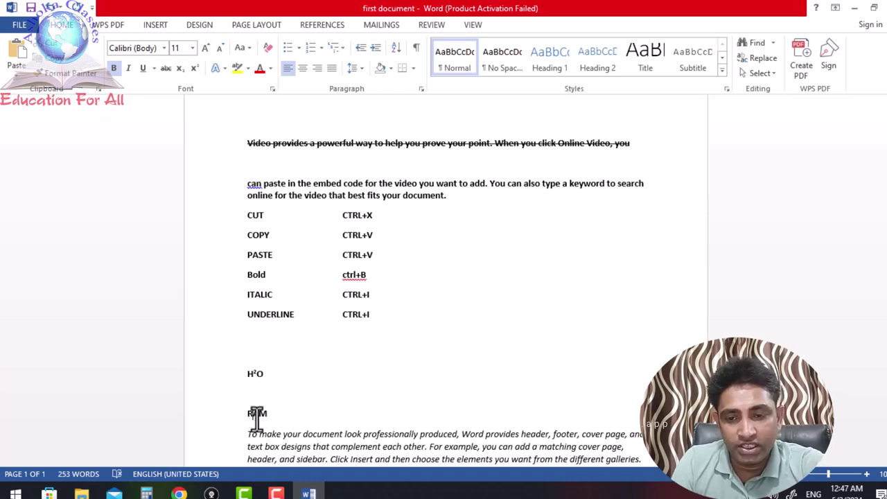
drag(258, 414, 252, 413)
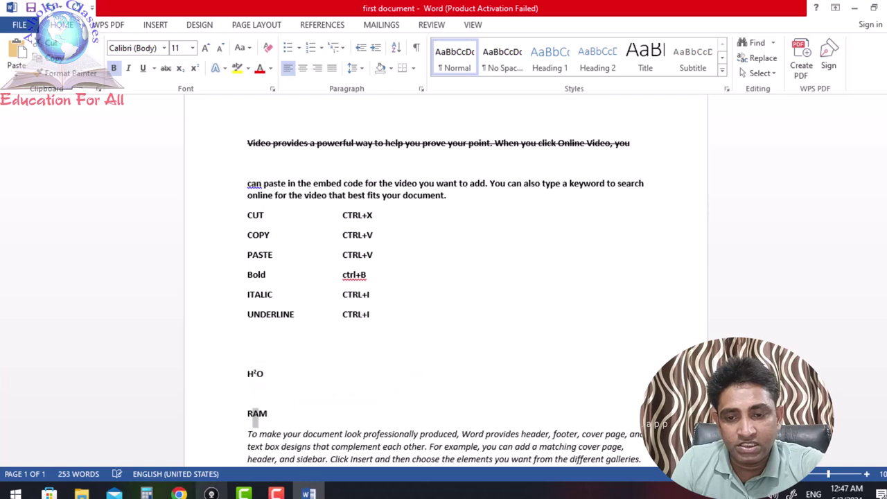
click(180, 72)
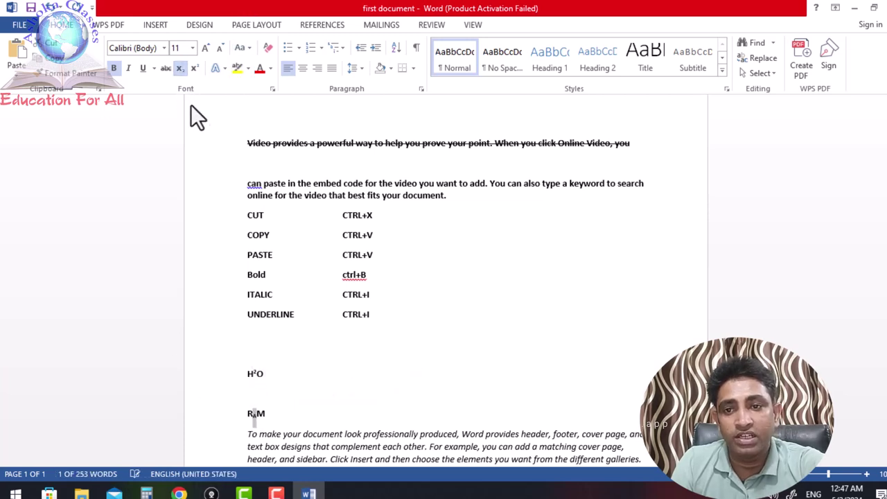
click(415, 378)
scroll(414, 378, down, 1)
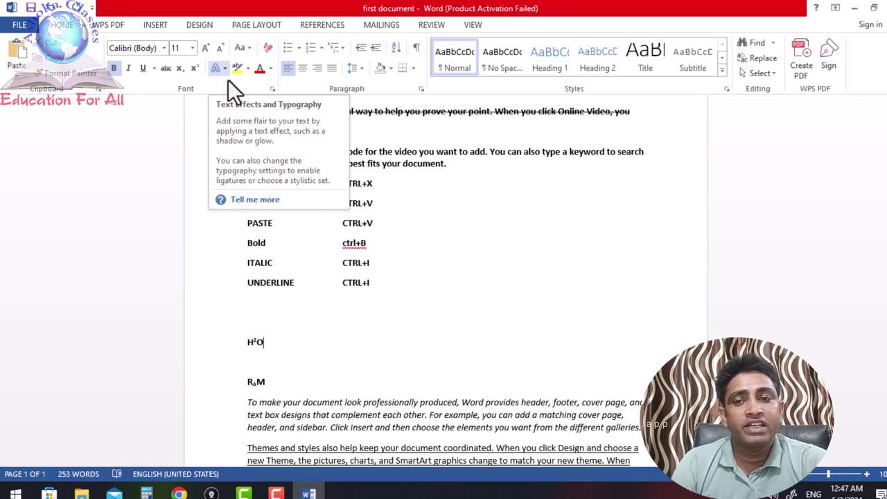
click(530, 268)
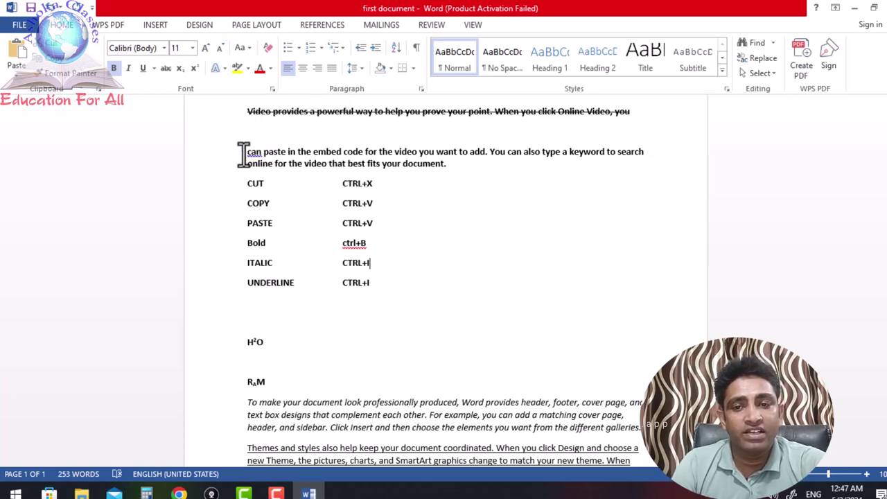
drag(244, 152, 467, 162)
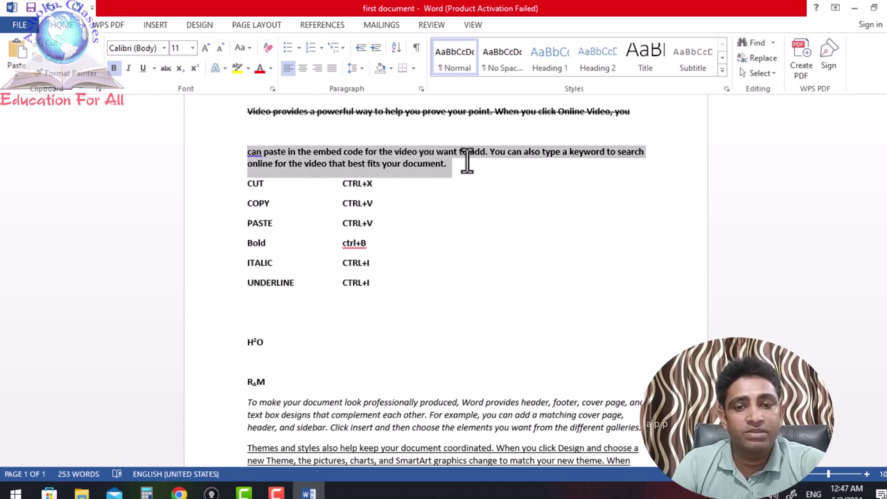
click(215, 70)
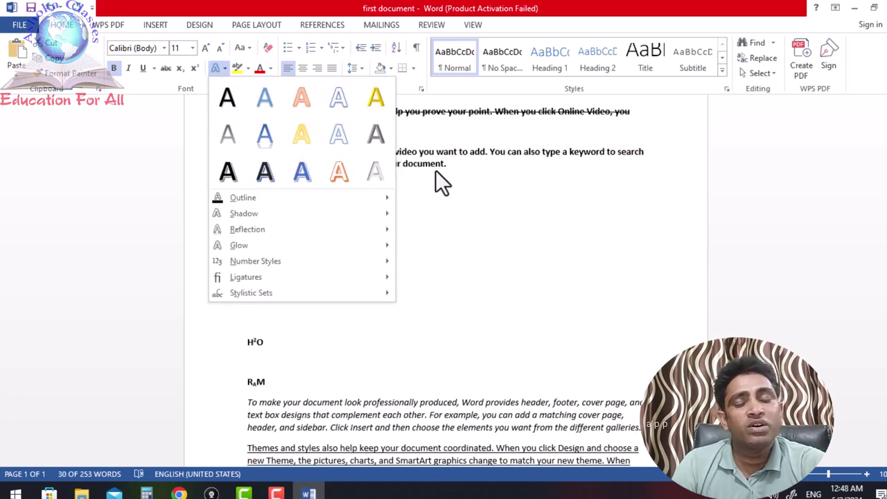
click(498, 222)
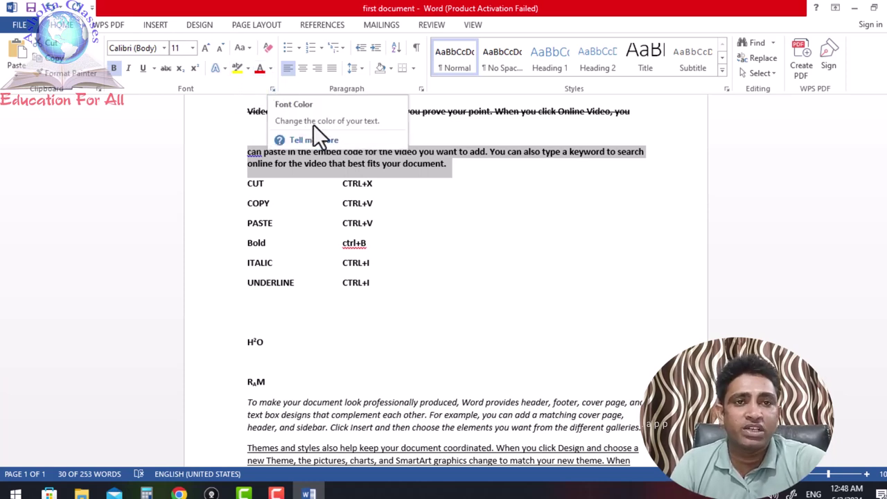
click(479, 291)
scroll(481, 291, up, 2)
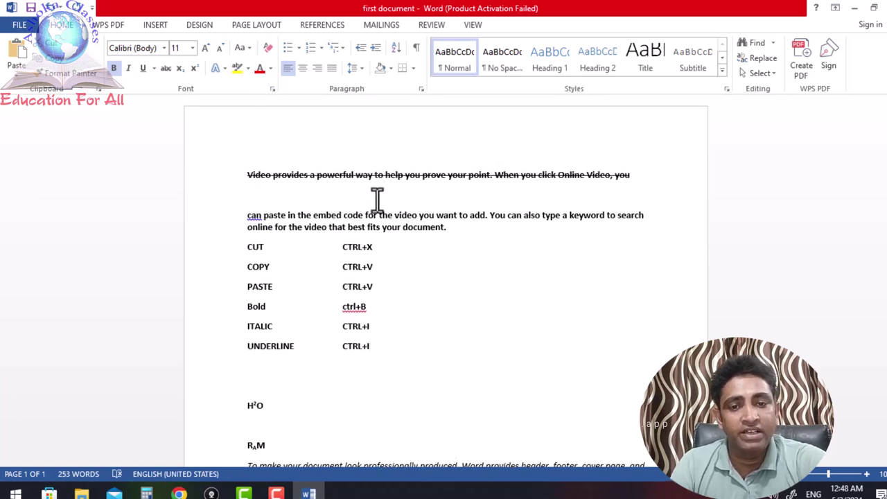
Colour the paragraph beginning 'can paste' blue.
drag(247, 217, 449, 230)
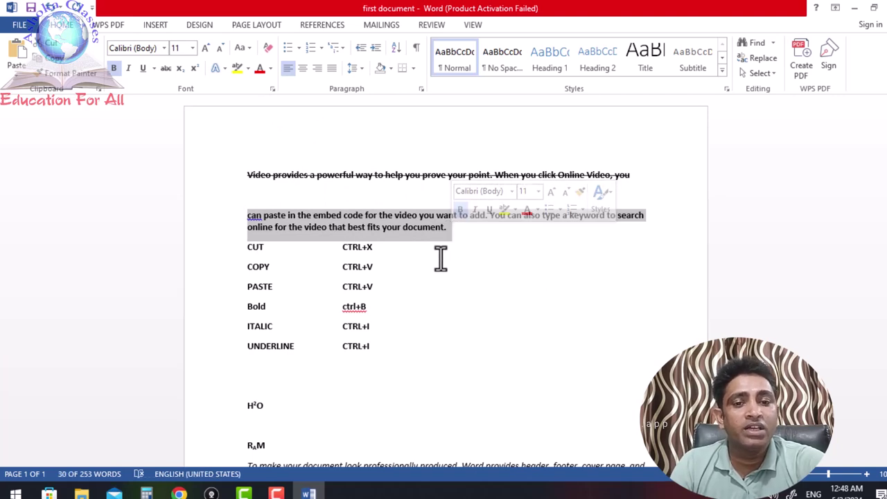
click(270, 70)
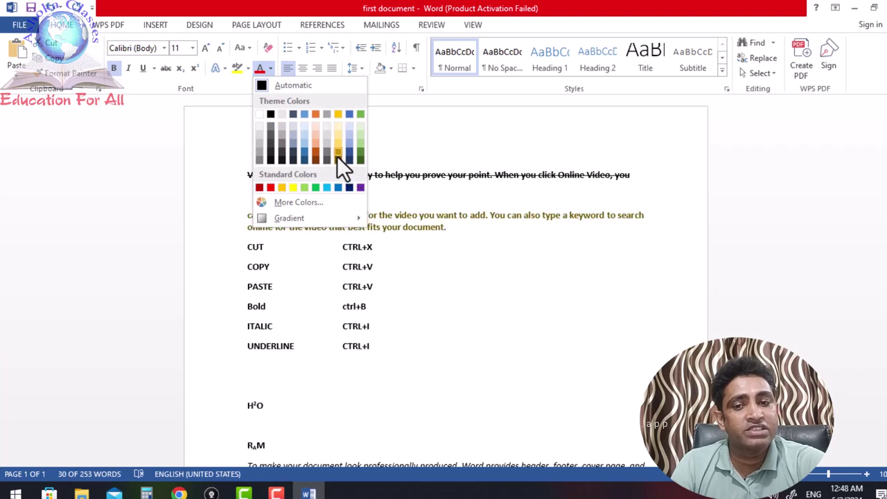
click(350, 115)
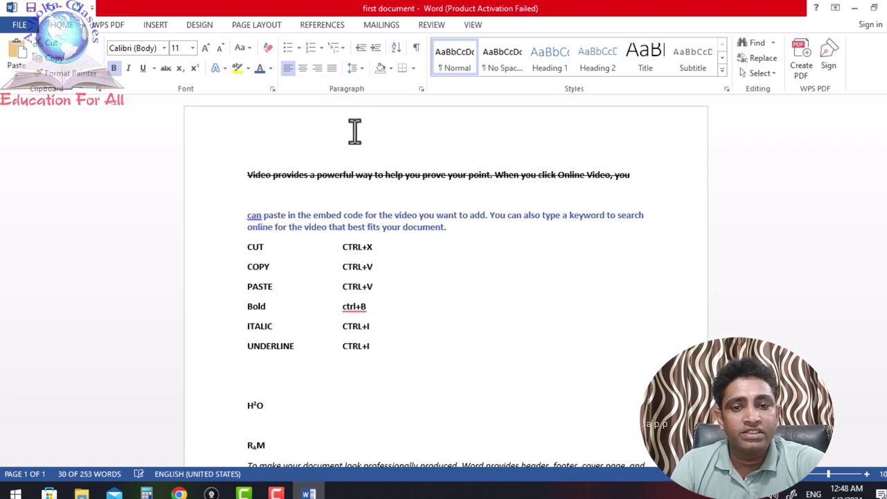
click(438, 283)
Colour the six-row shortcut list from CUT to UNDERLINE green.
mouse_move(238, 245)
mouse_down()
mouse_move(271, 323)
mouse_move(340, 361)
mouse_move(379, 351)
mouse_up()
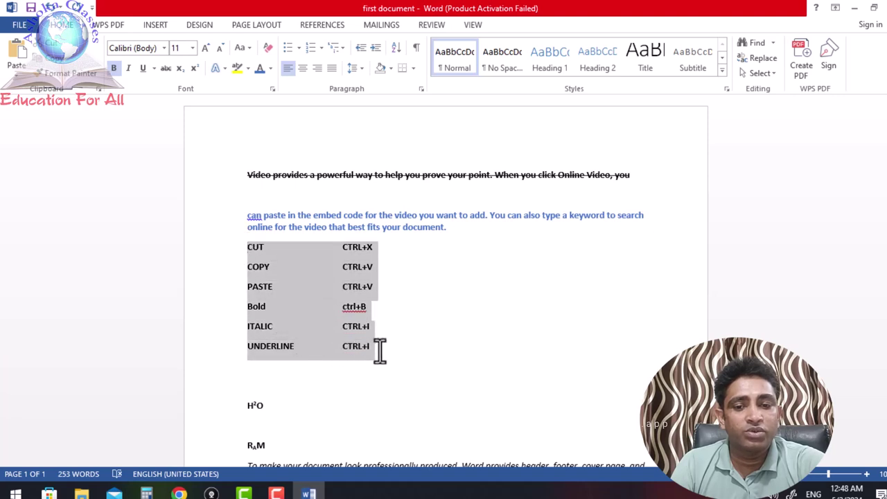
click(270, 69)
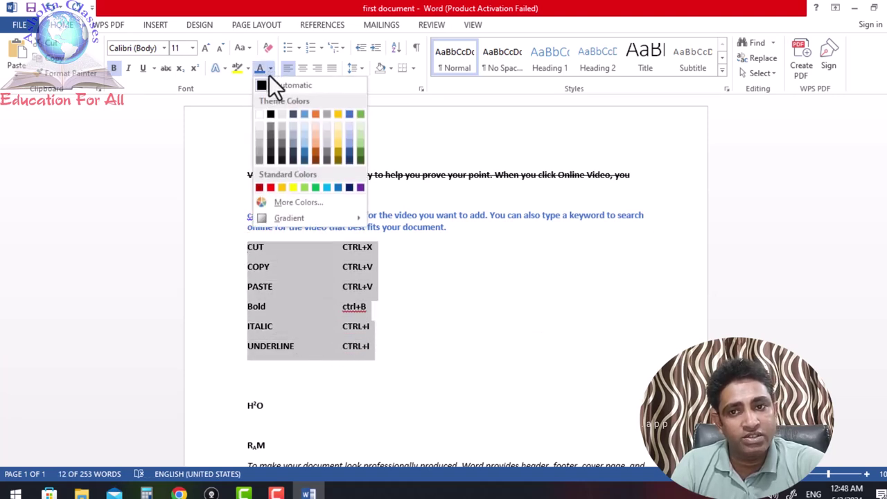
click(360, 123)
click(417, 329)
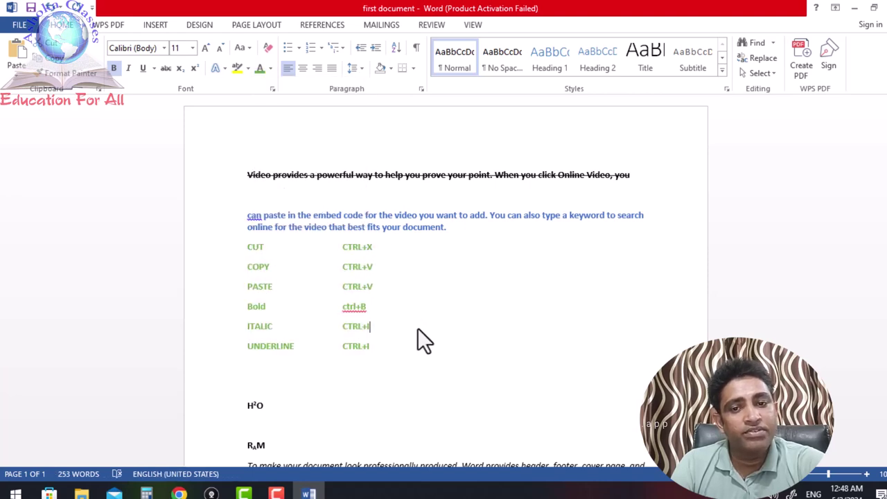
Define a custom bright green font colour, RGB 18/226/53, in the More Colors picker.
click(270, 69)
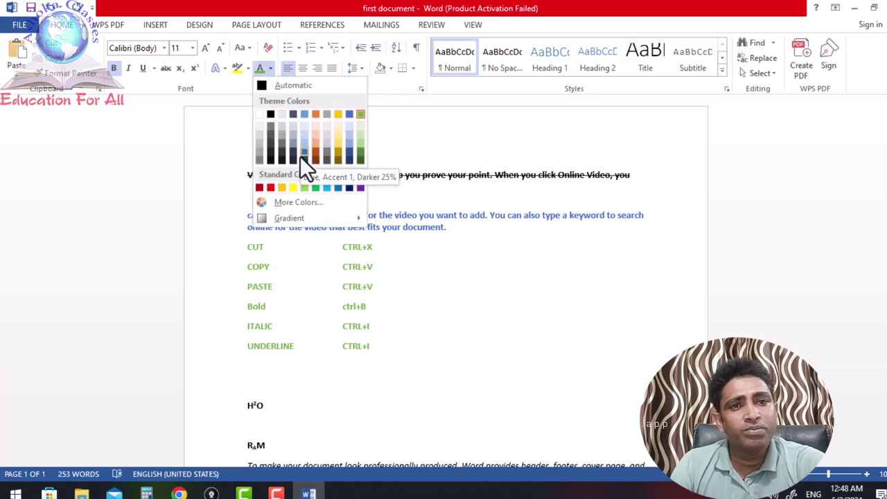
click(293, 204)
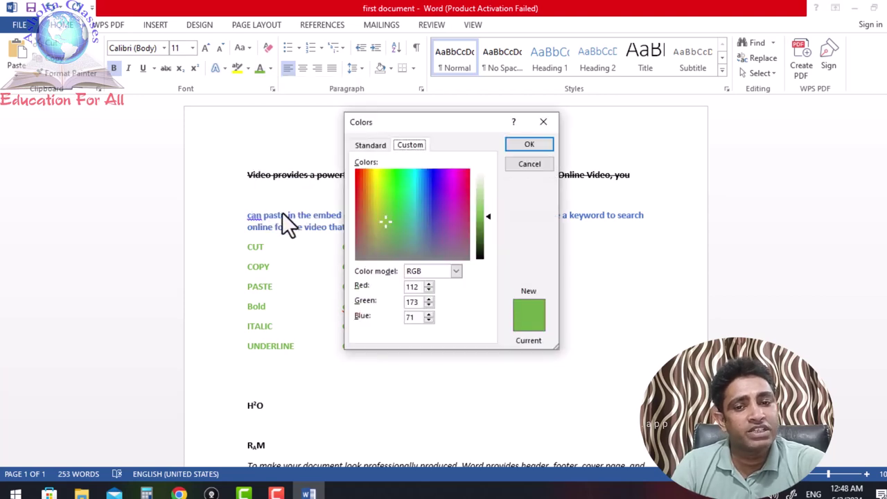
click(436, 179)
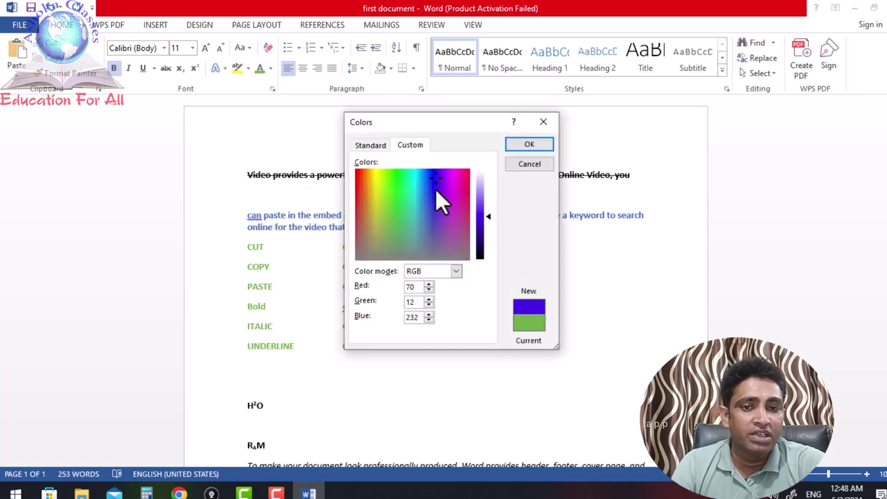
click(397, 182)
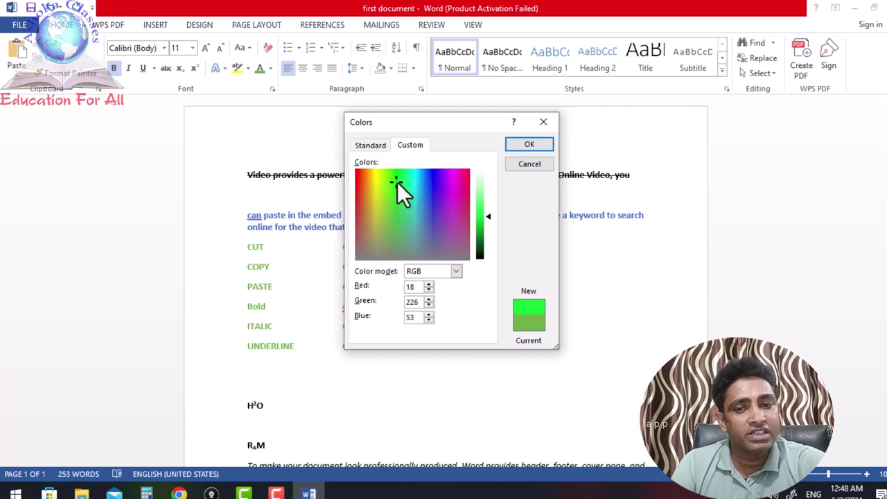
click(535, 147)
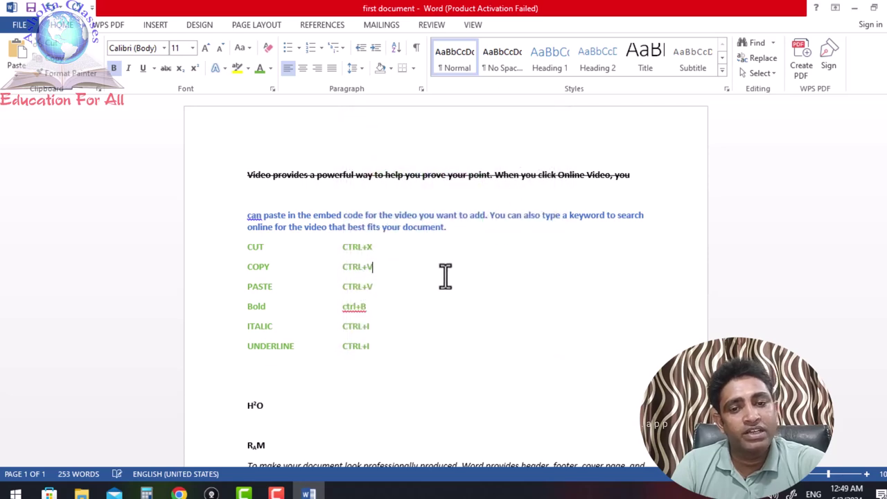
scroll(445, 277, down, 5)
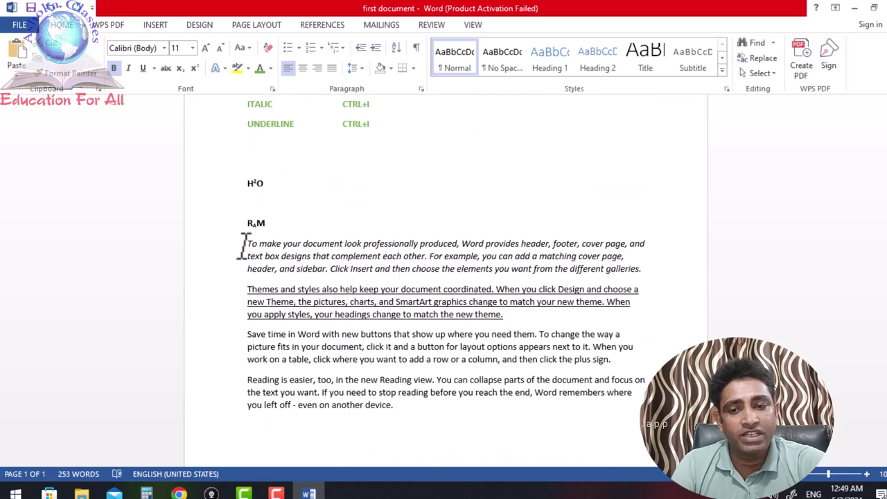
Make the italic 'To make your document look professionally produced' paragraph red from the Standard colours.
mouse_move(244, 244)
mouse_down()
mouse_move(518, 272)
mouse_move(648, 272)
mouse_up()
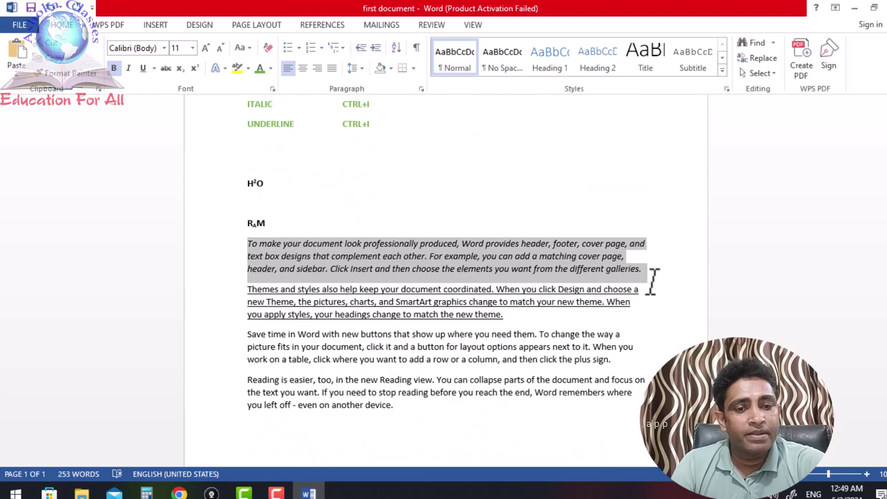
click(271, 70)
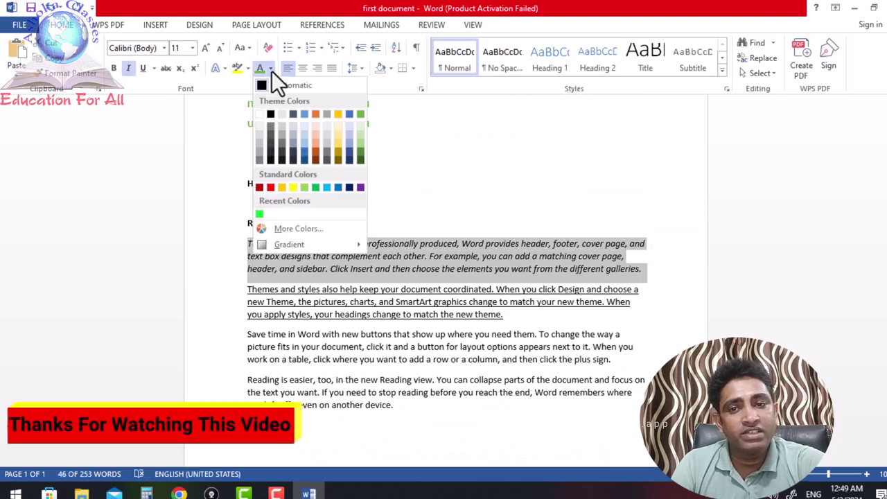
click(296, 228)
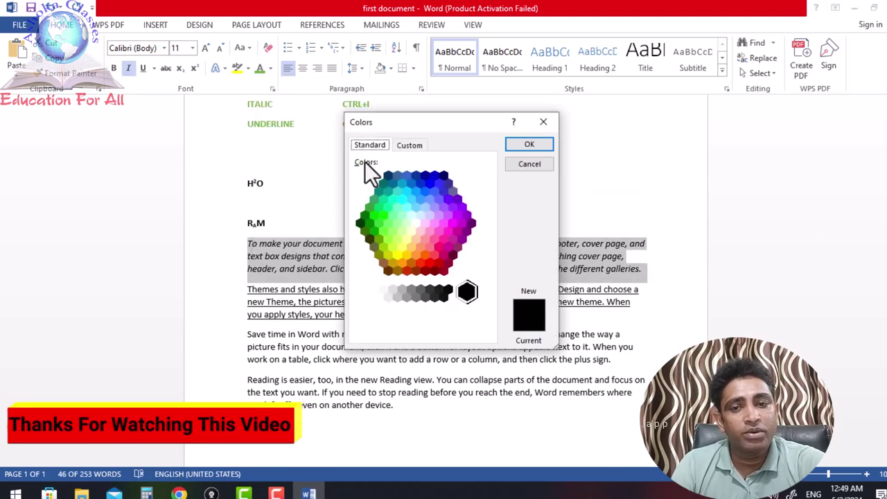
click(382, 216)
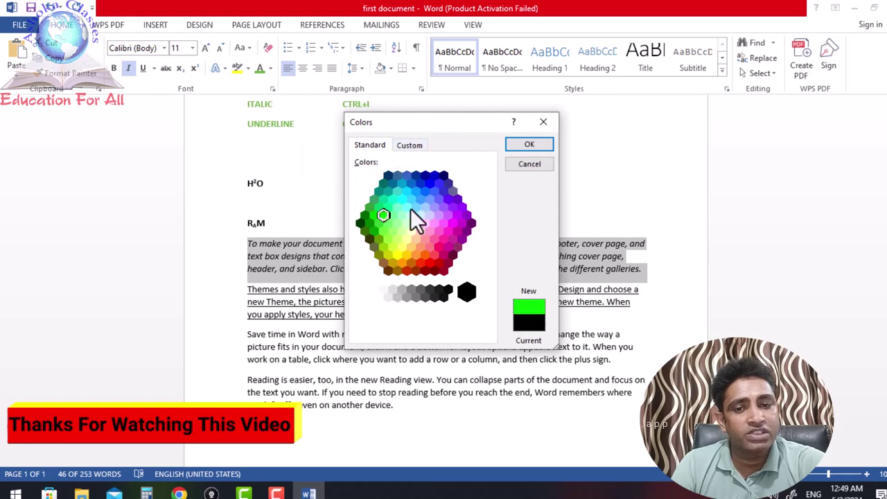
click(429, 263)
click(529, 144)
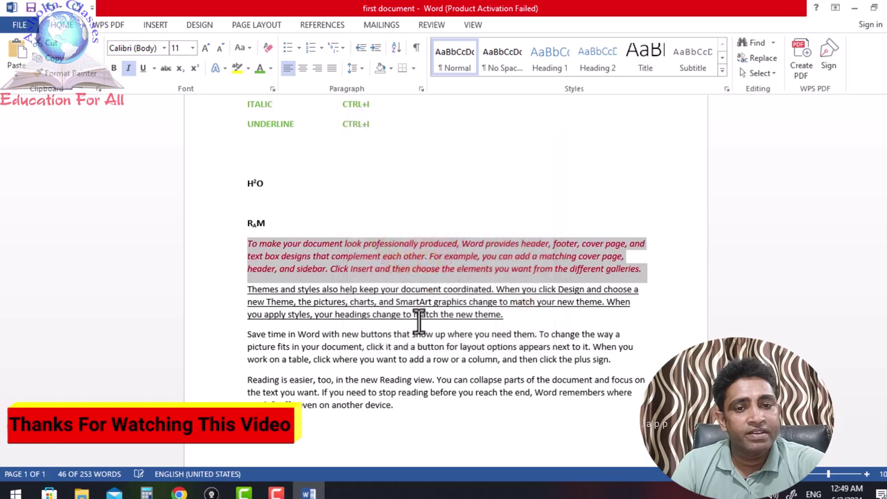
click(468, 234)
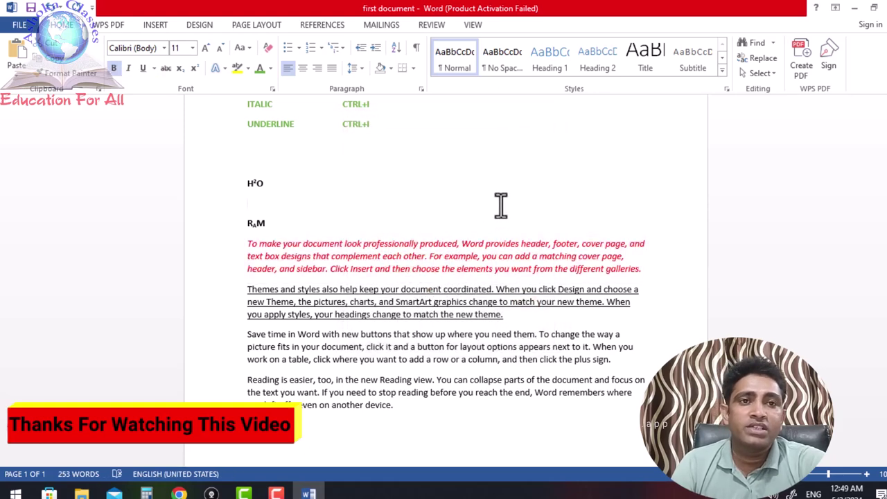